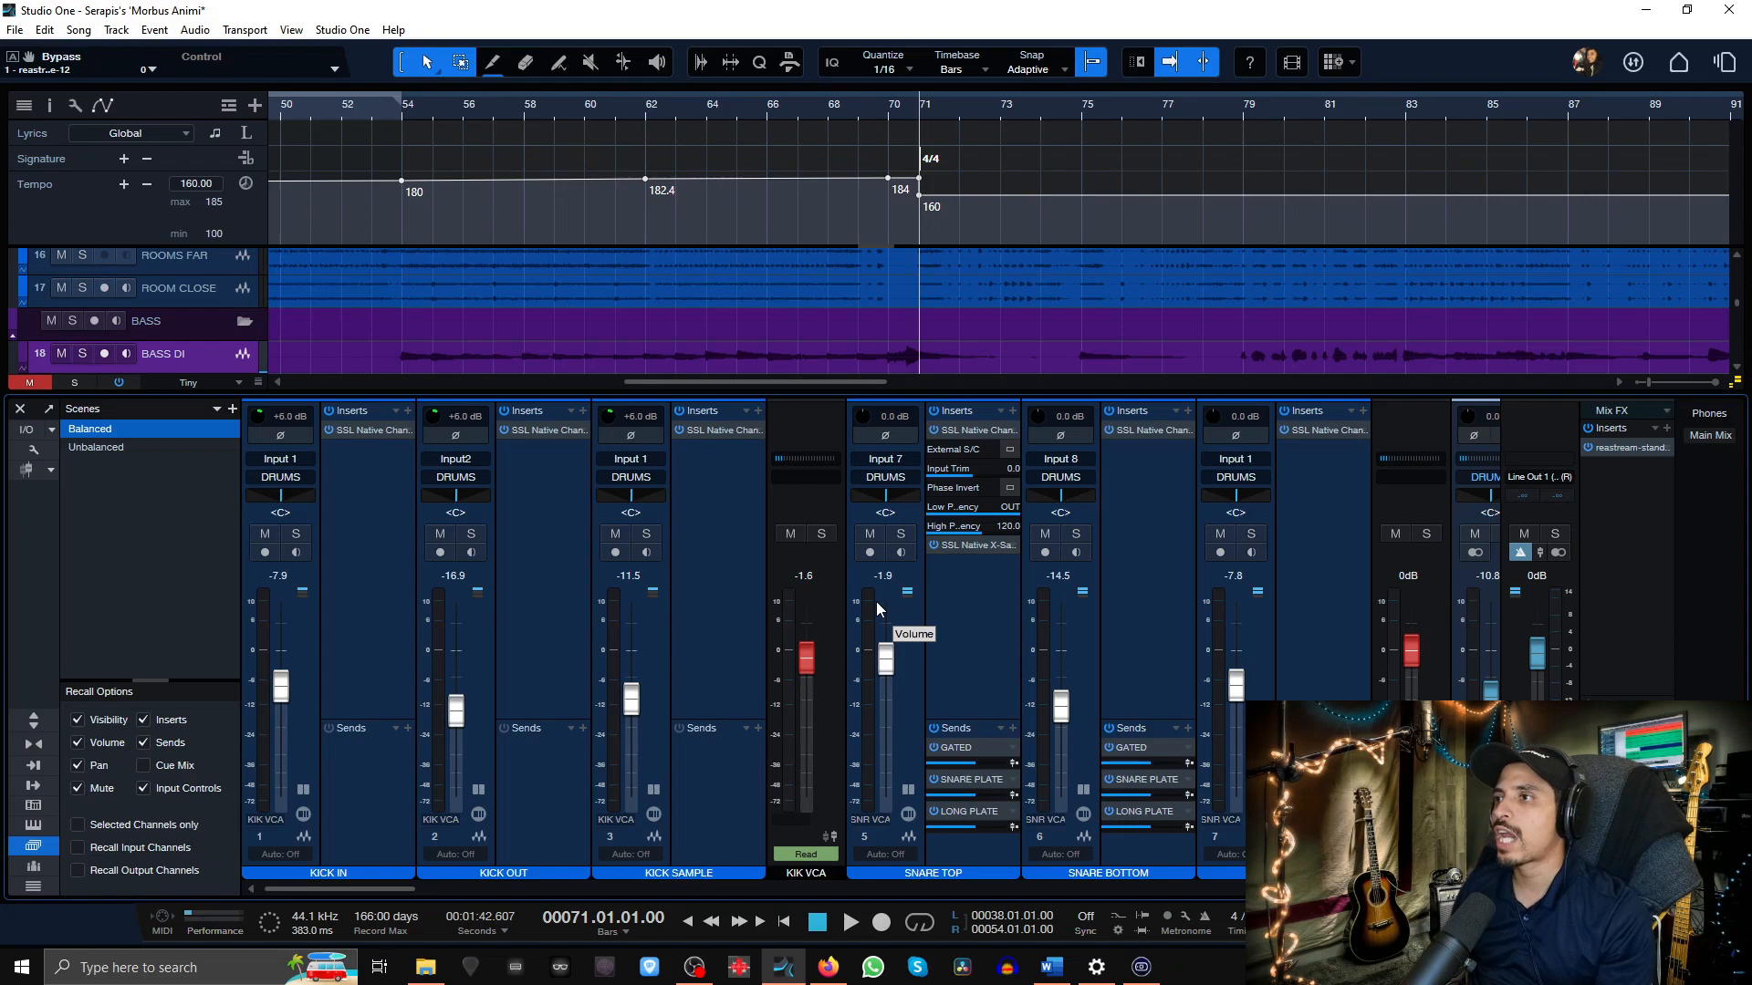
- Audition KICK IN in solo with its SSL Native Channel Strip 2 open, then close the plug-in and unsolo the track
{"action": "left_click", "coordinate": [359, 429]}
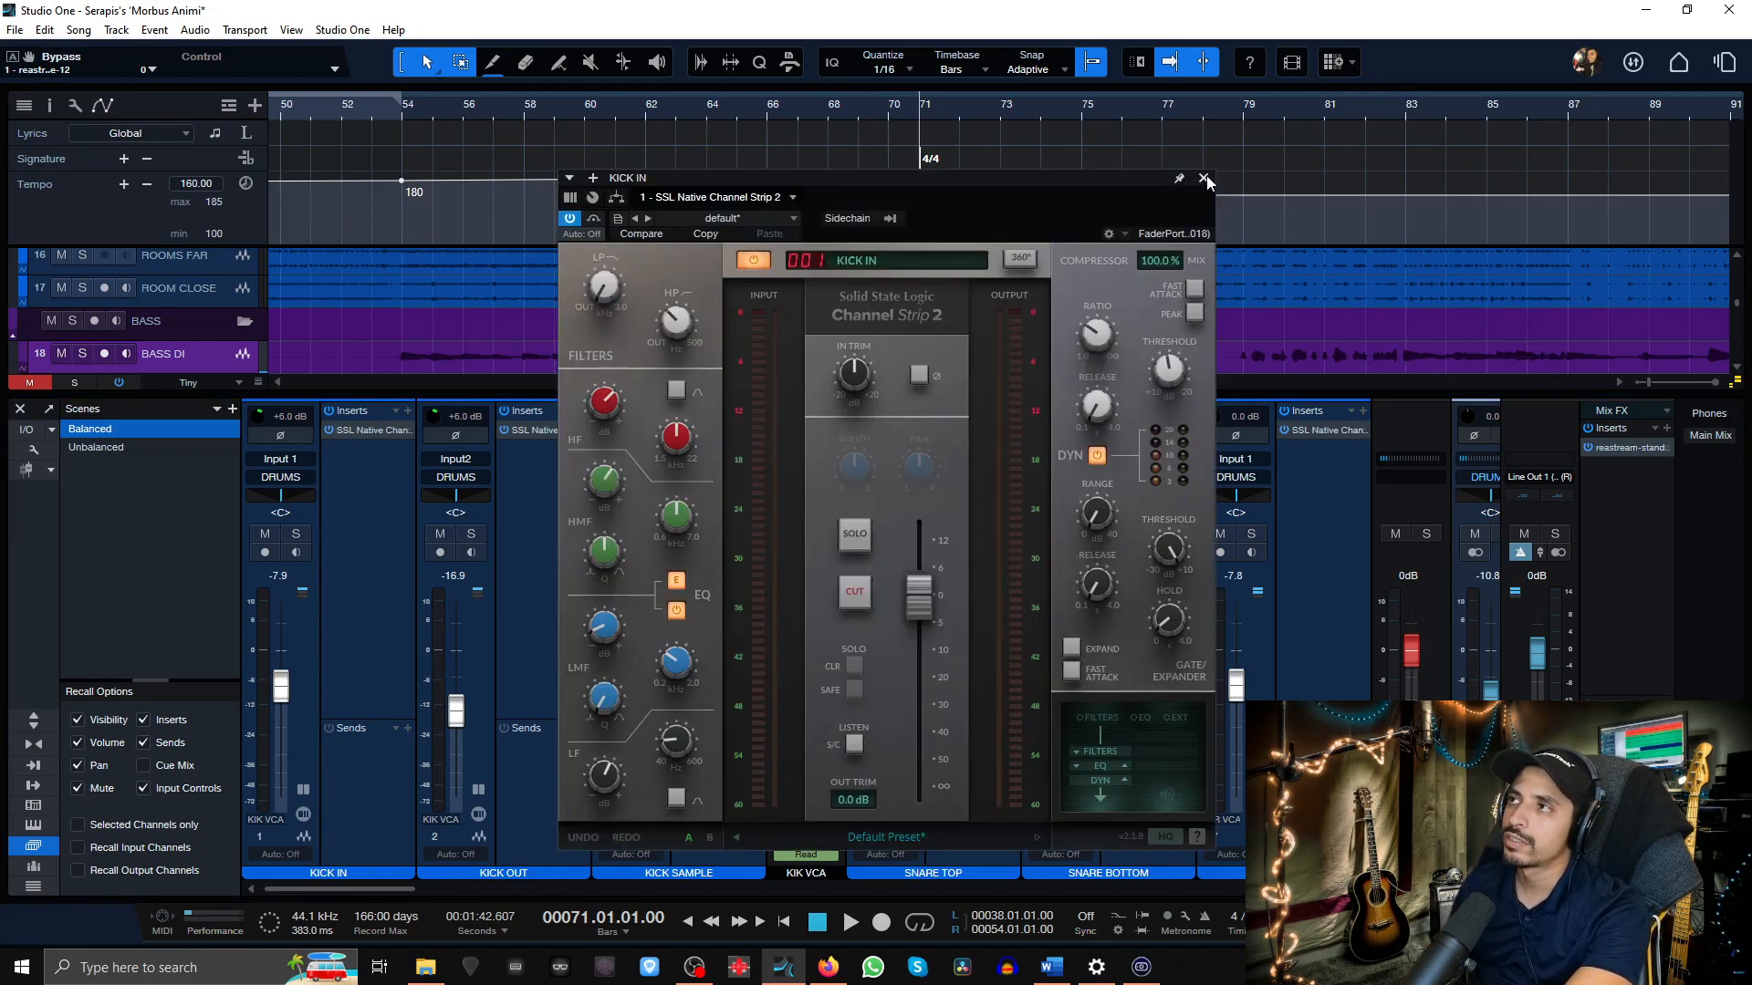
{"action": "left_click", "coordinate": [295, 533]}
{"action": "key", "text": "space"}
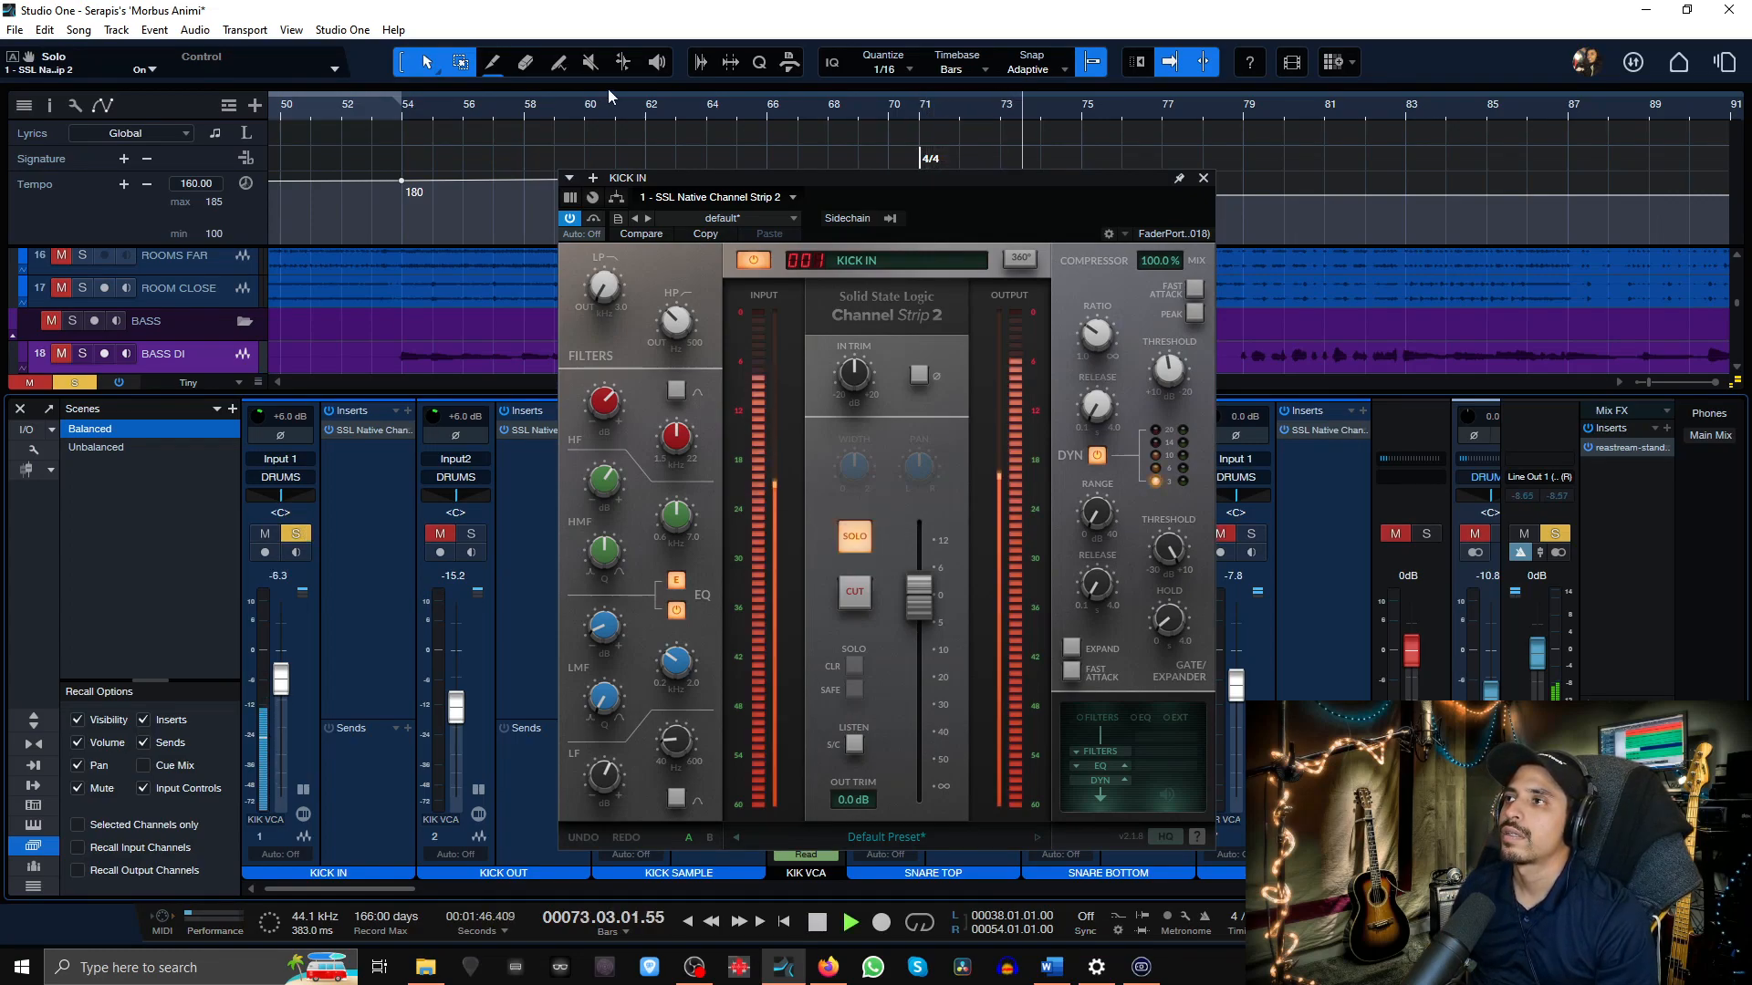
{"action": "key", "text": "space"}
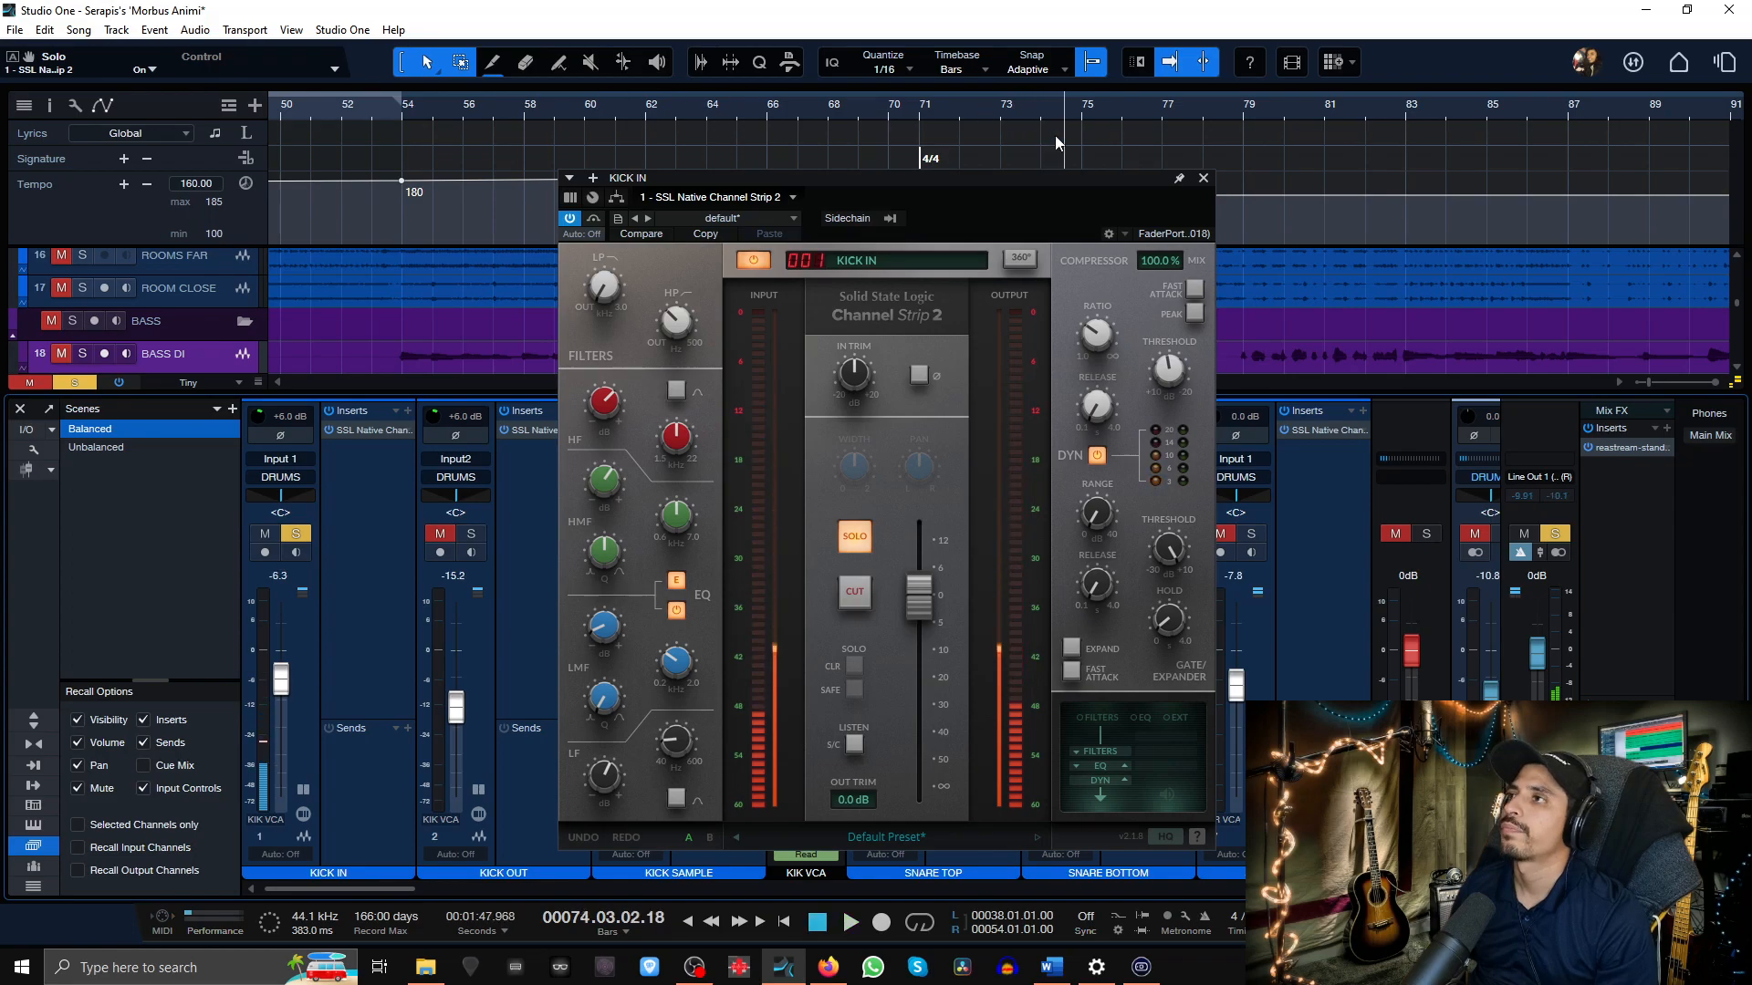
{"action": "left_click", "coordinate": [1203, 178]}
{"action": "left_click", "coordinate": [297, 536]}
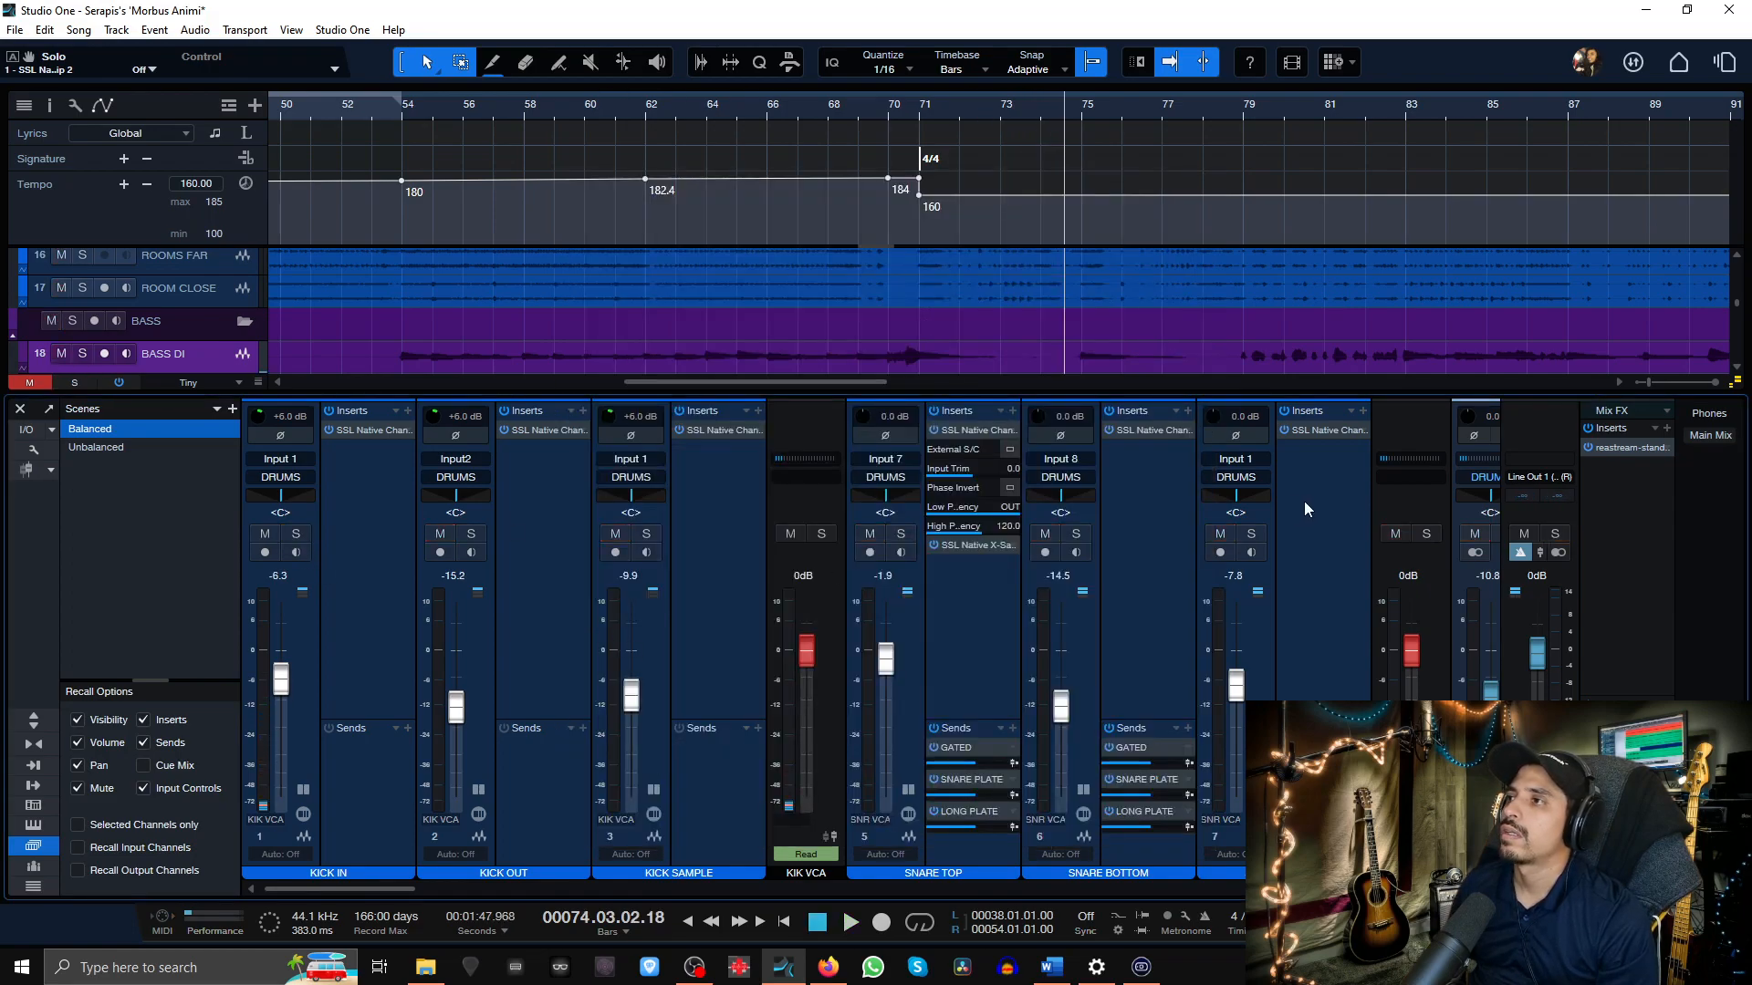
- Audition SNARE TOP in solo with its SSL Native Channel Strip 2 open, then unsolo it and close the plug-in
{"action": "double_click", "coordinate": [983, 430]}
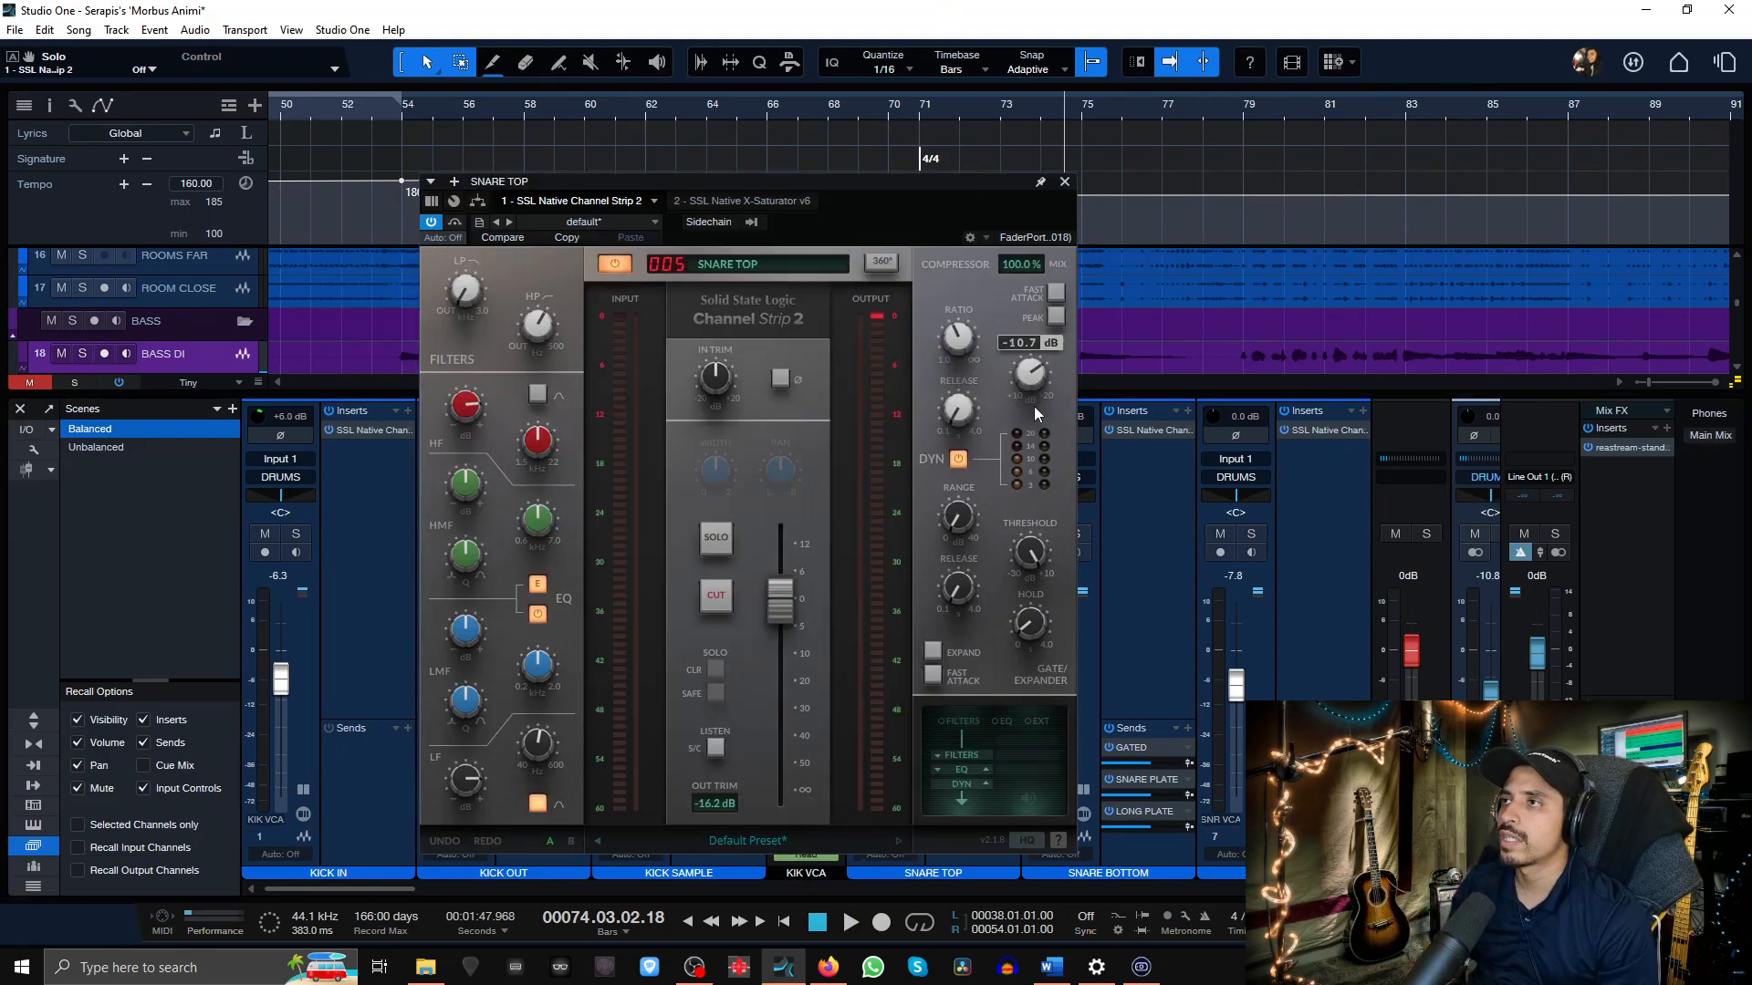
{"action": "left_click", "coordinate": [717, 539]}
{"action": "key", "text": "space"}
{"action": "mouse_move", "coordinate": [788, 473]}
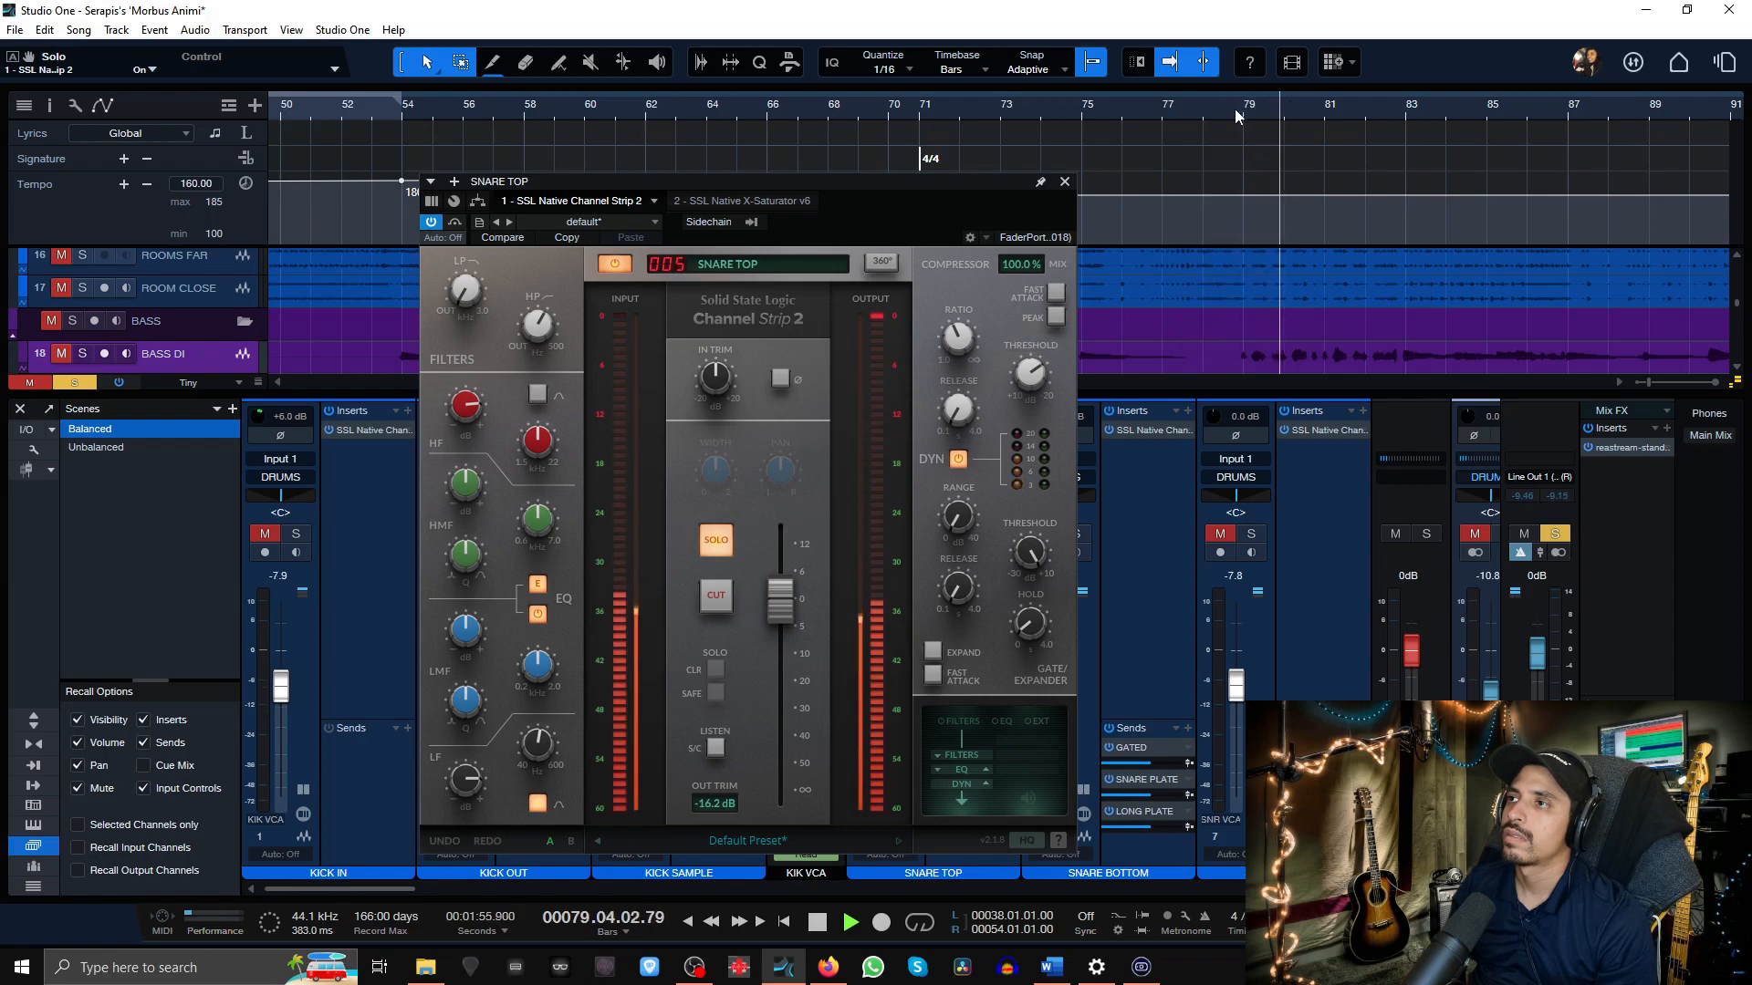
{"action": "key", "text": "space"}
{"action": "left_click", "coordinate": [718, 538]}
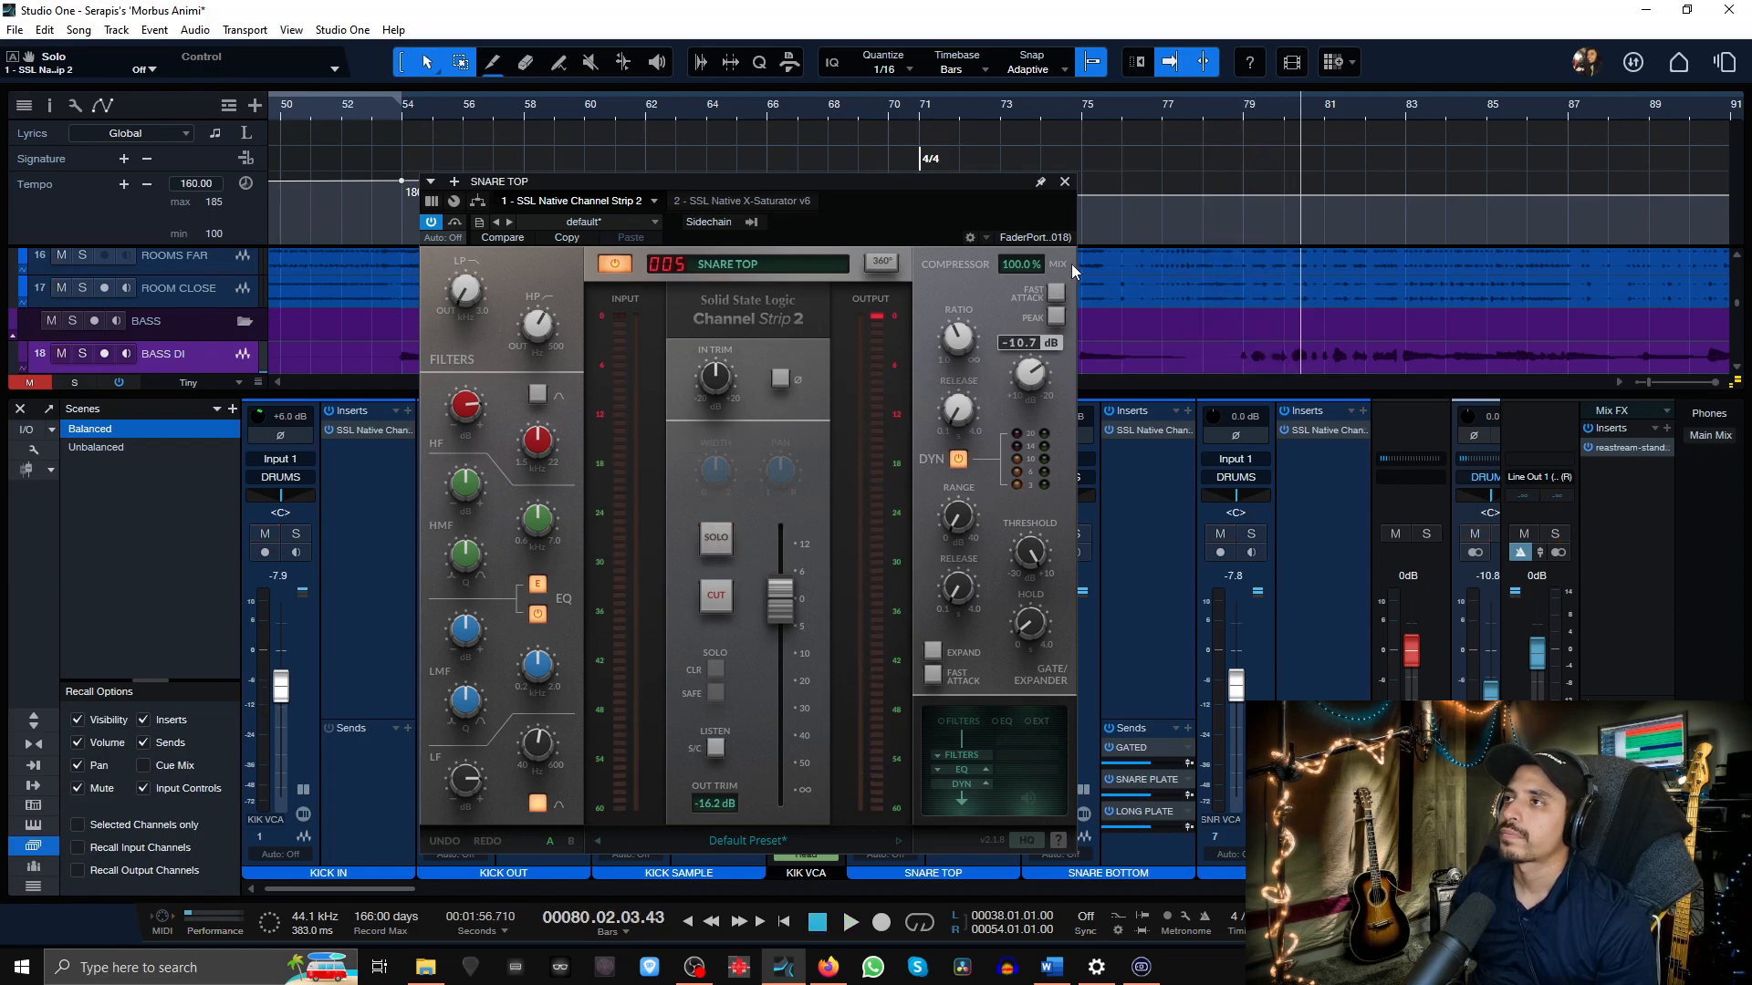
{"action": "left_click", "coordinate": [1064, 182]}
- Reopen the KICK IN channel strip, play the track in solo, and return the playhead to bar 71
{"action": "left_click_drag", "start_coordinate": [401, 890], "coordinate": [577, 901]}
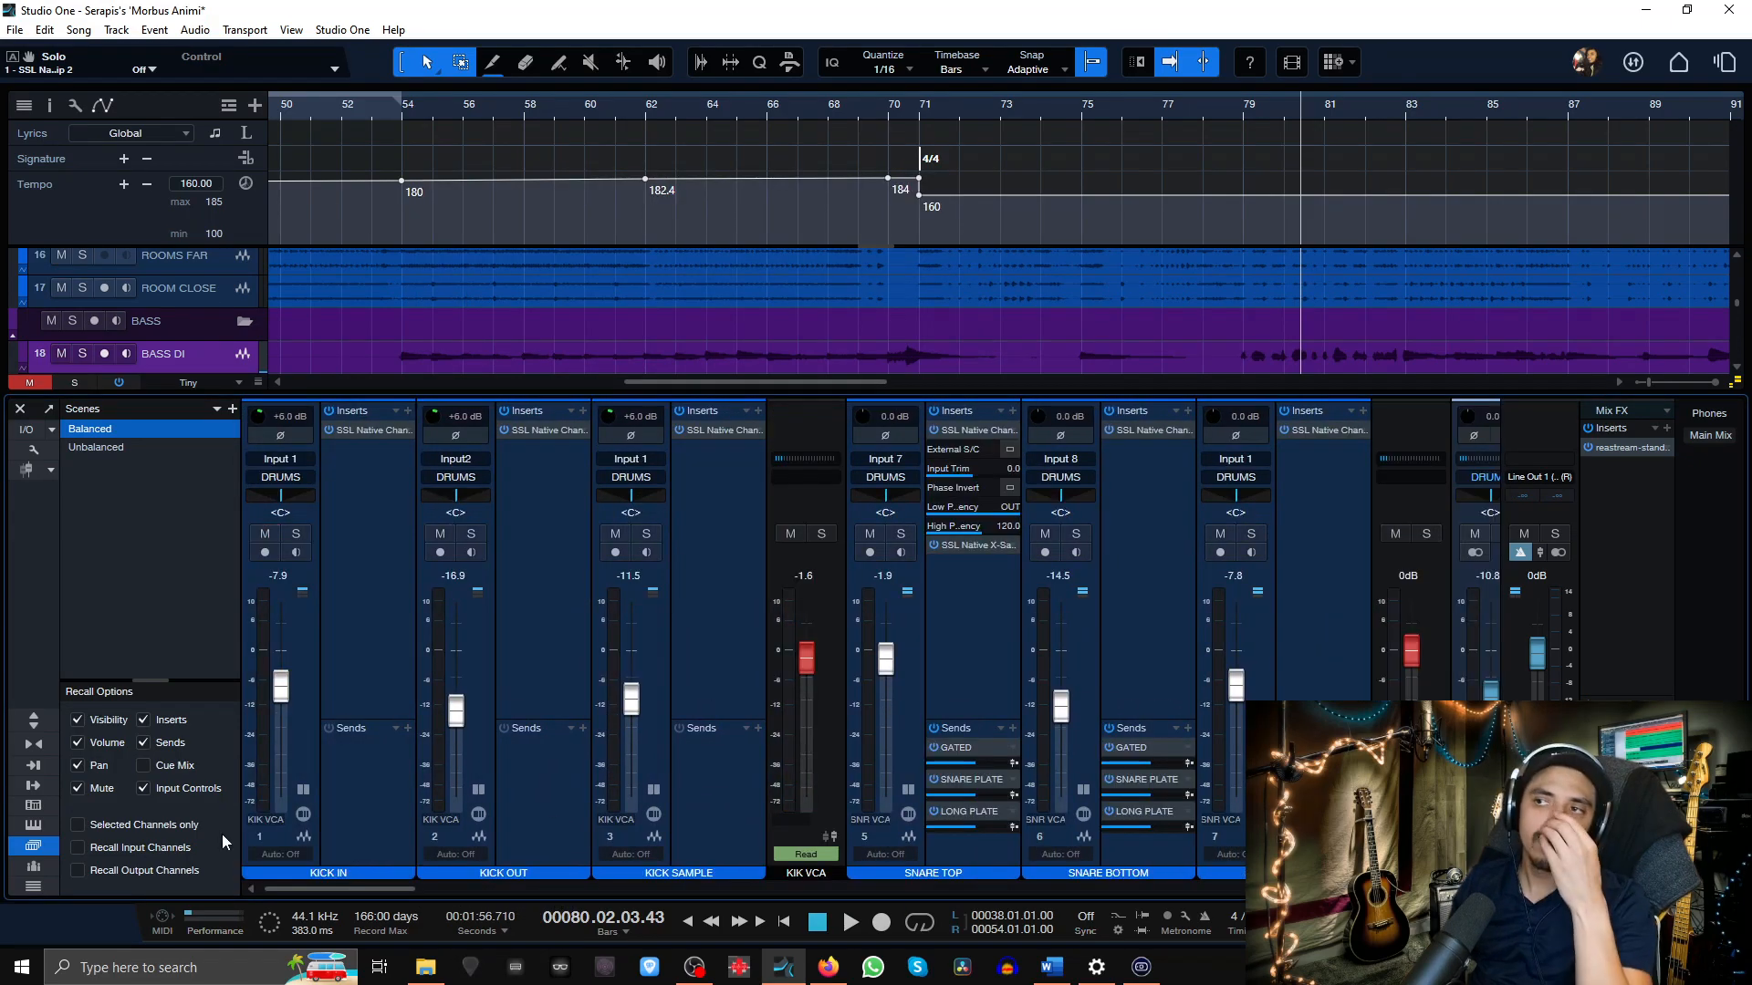
{"action": "left_click", "coordinate": [361, 430]}
{"action": "mouse_move", "coordinate": [1095, 420]}
{"action": "mouse_move", "coordinate": [1095, 356]}
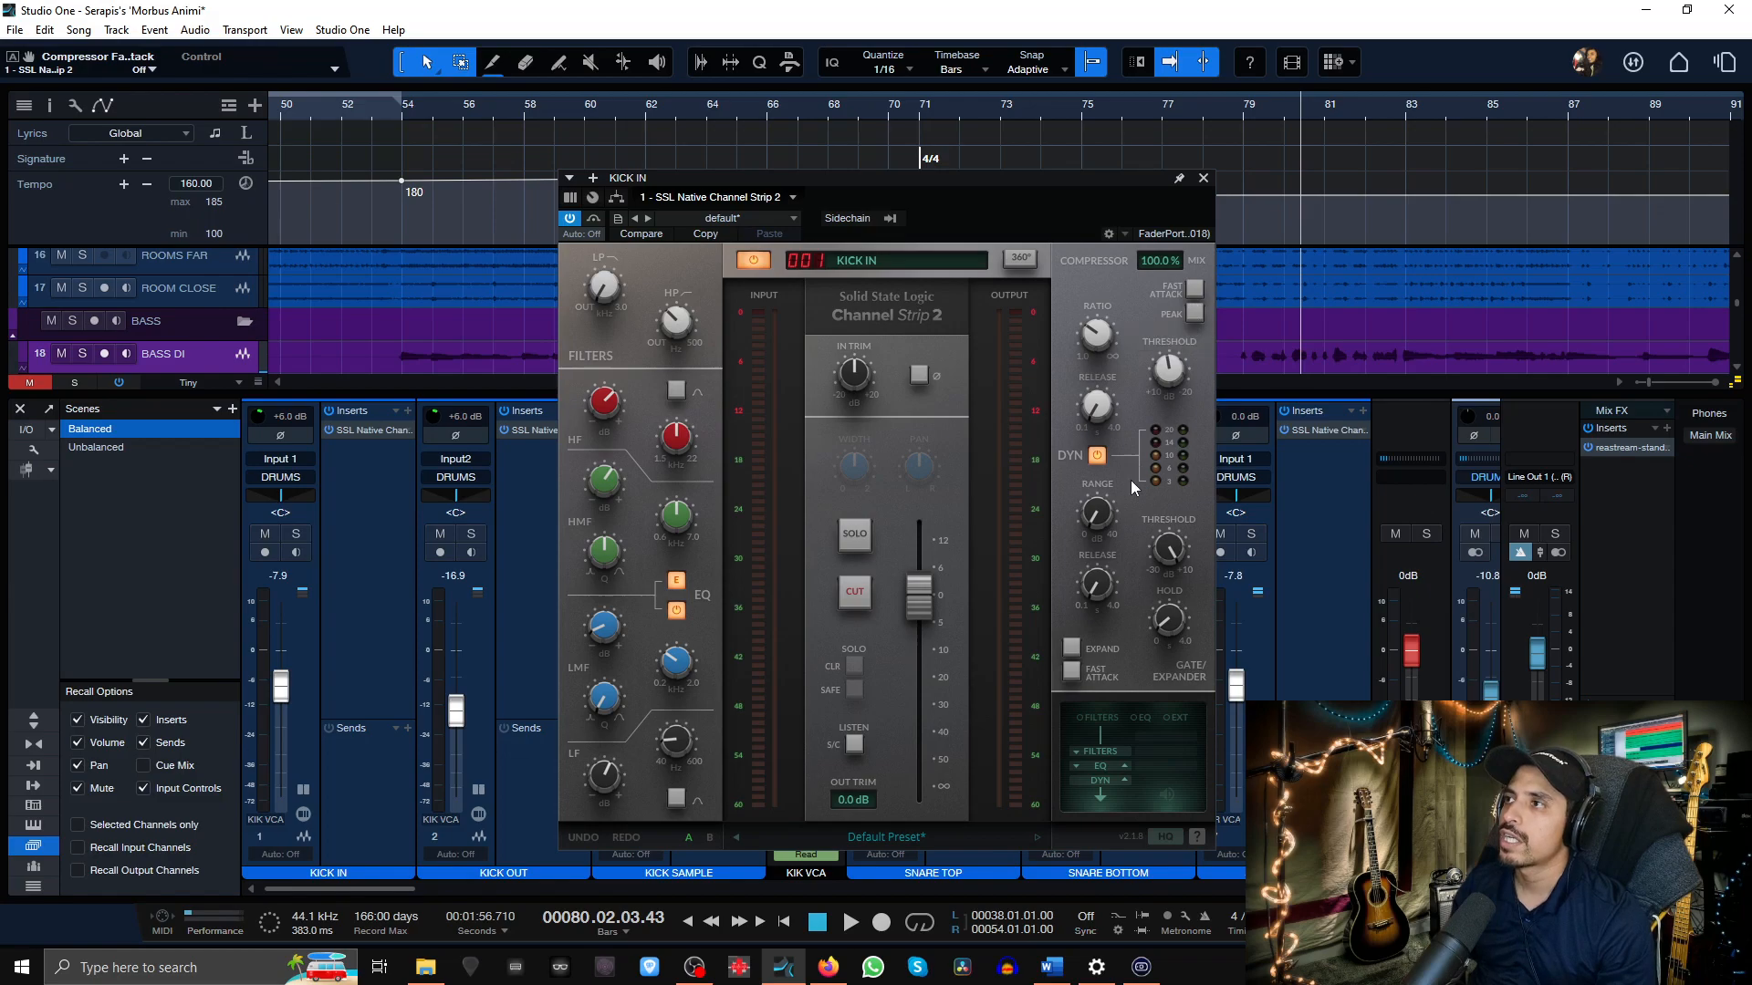
{"action": "left_click", "coordinate": [855, 534]}
{"action": "key", "text": "space"}
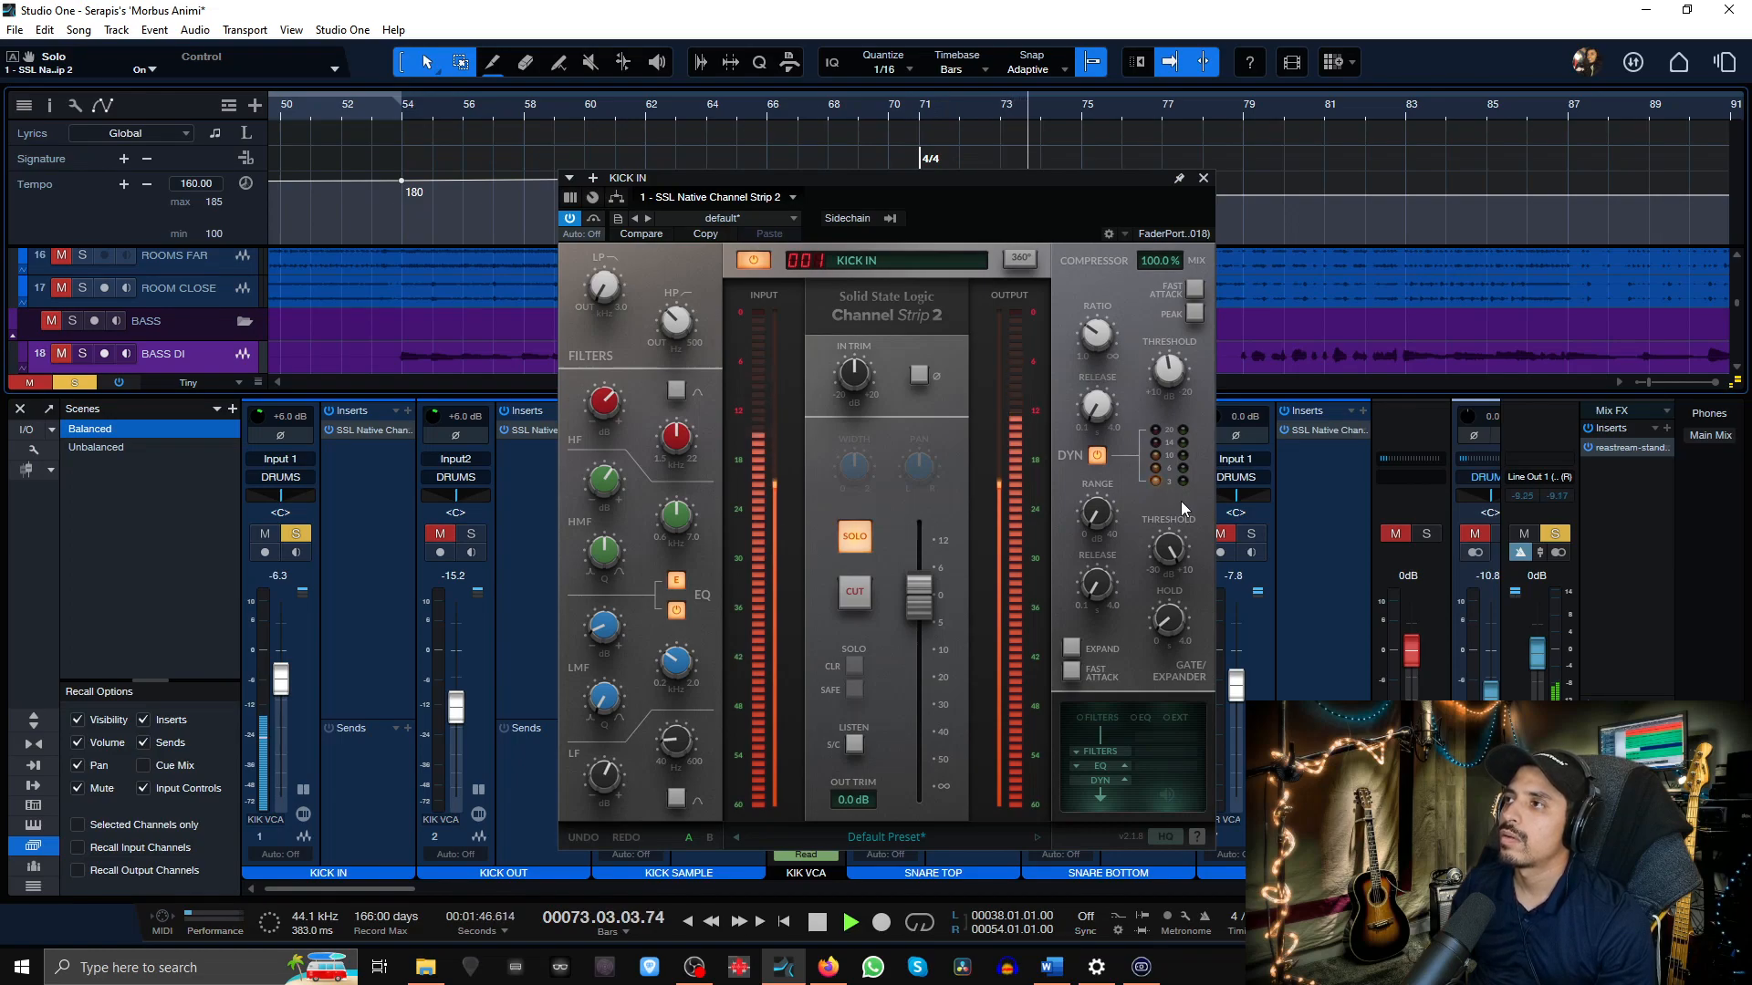
{"action": "key", "text": "space"}
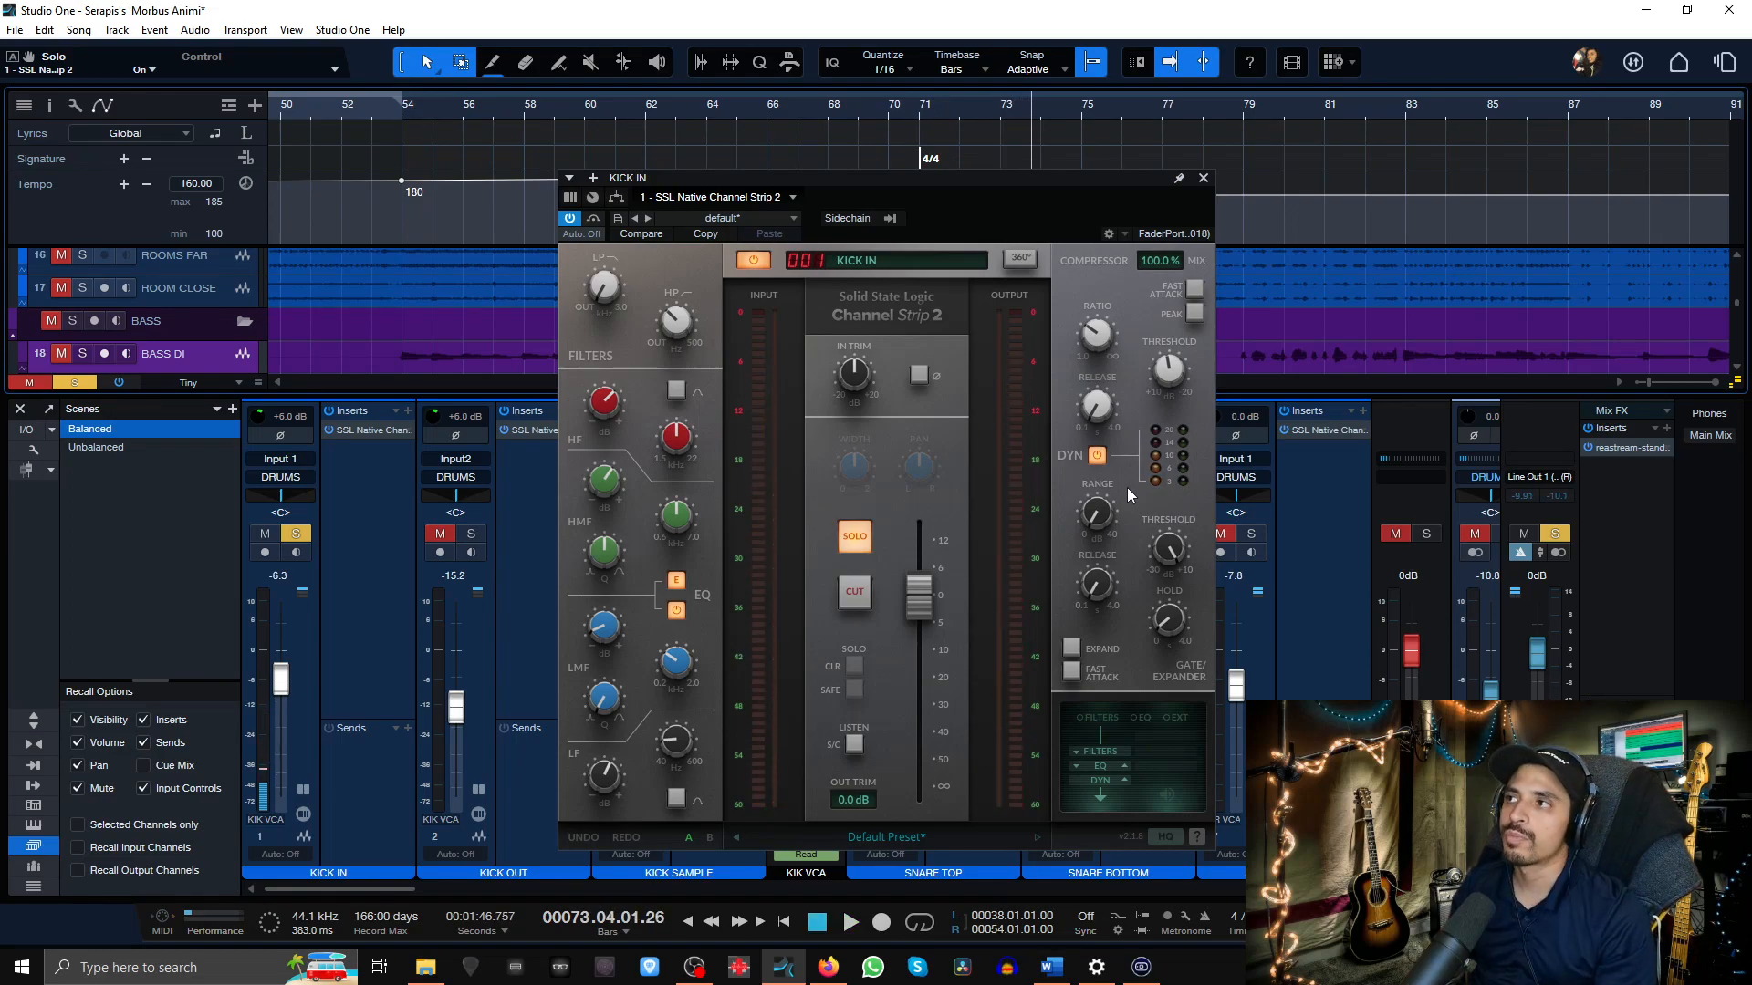
{"action": "left_click", "coordinate": [919, 106]}
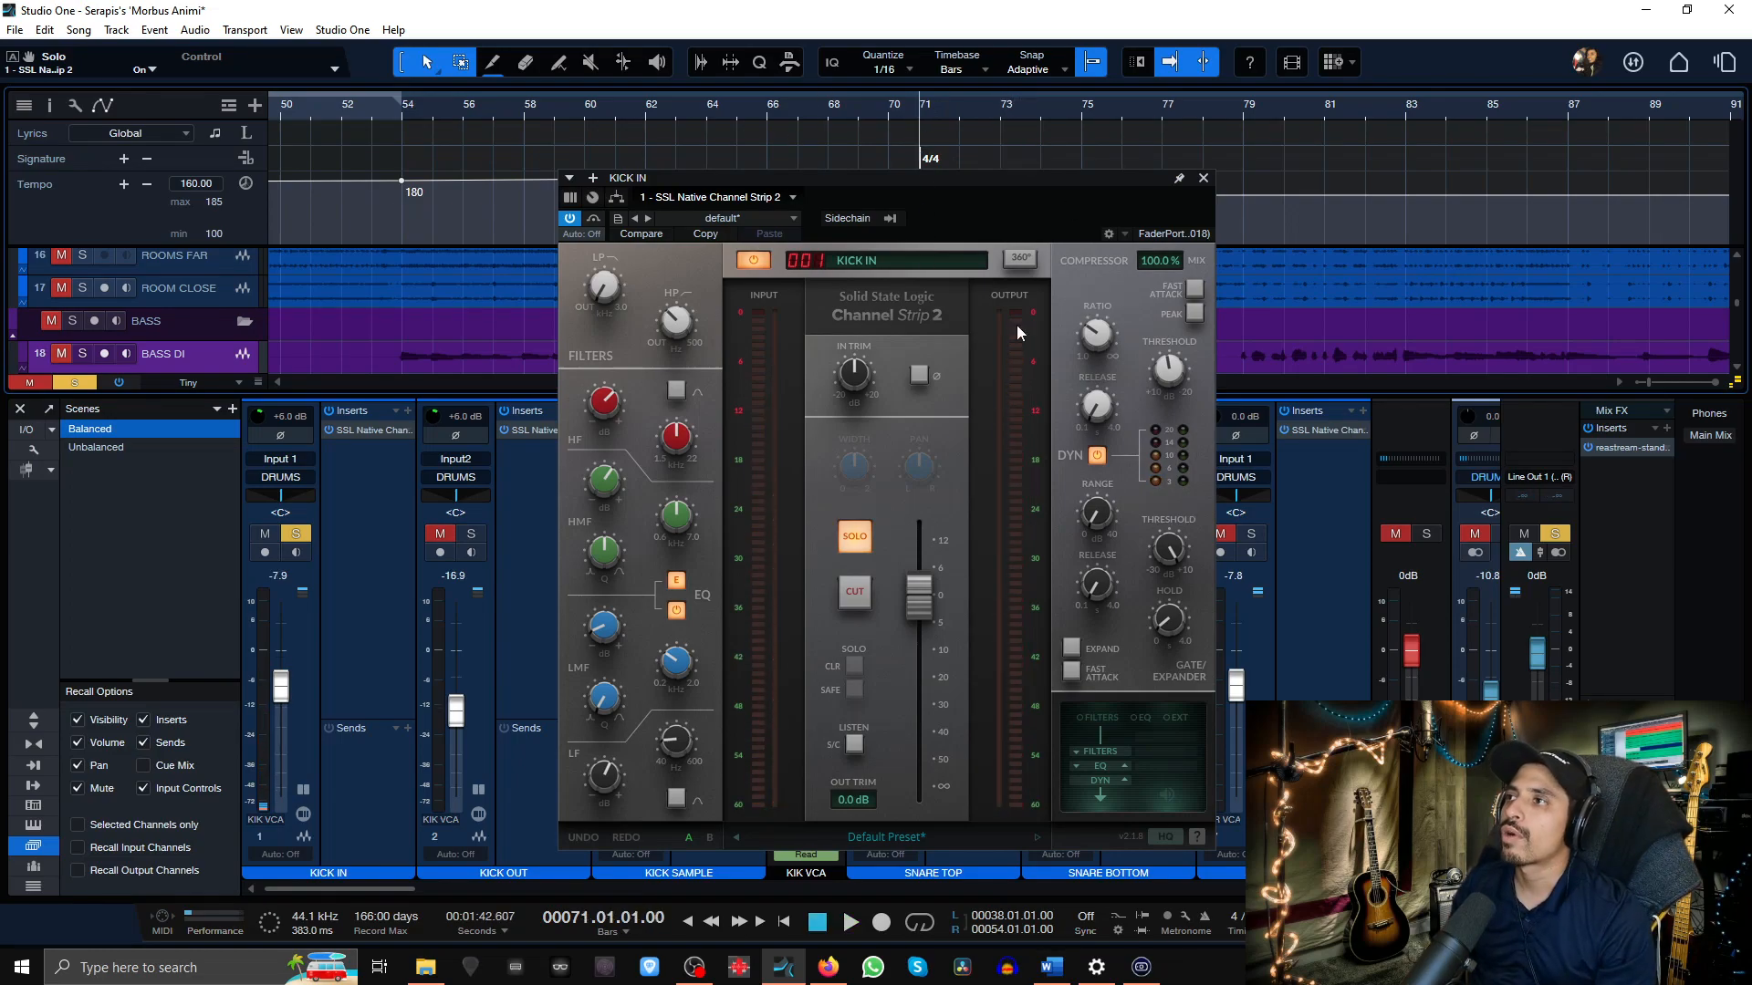
- Compare the soloed KICK IN with its dynamics section on and off during playback, then close the channel strip and unsolo the track
{"action": "left_click", "coordinate": [1098, 455]}
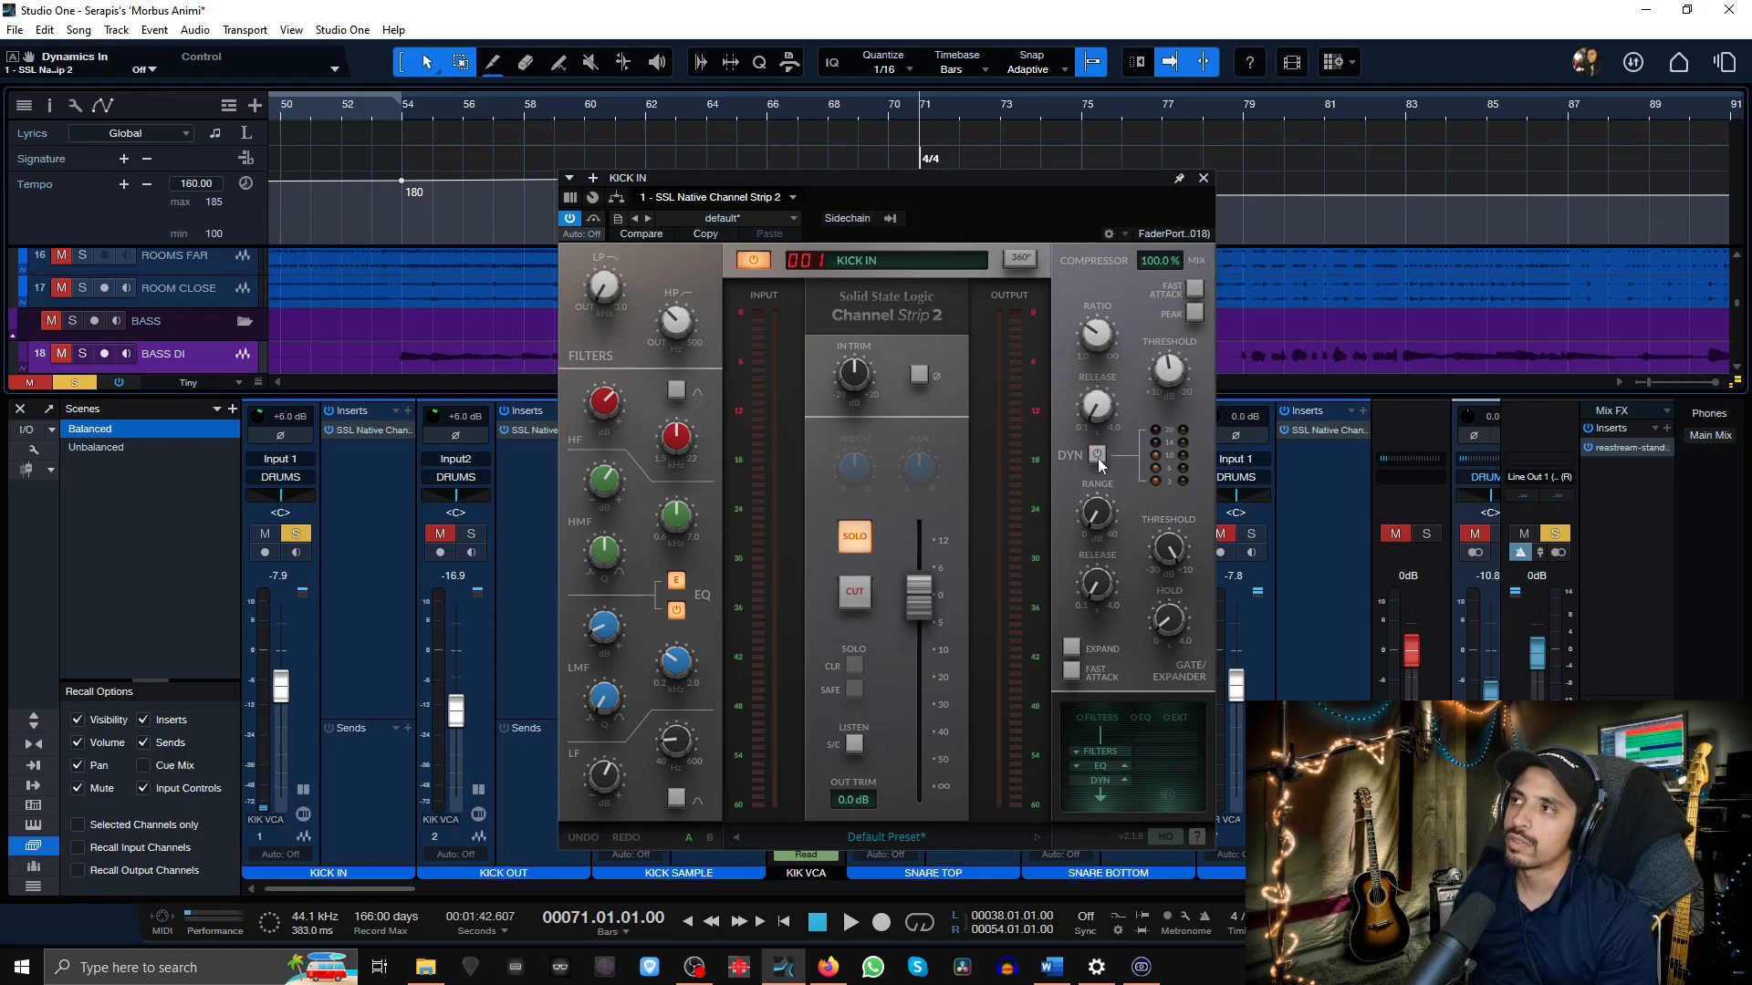
{"action": "left_click", "coordinate": [1098, 456]}
{"action": "key", "text": "space"}
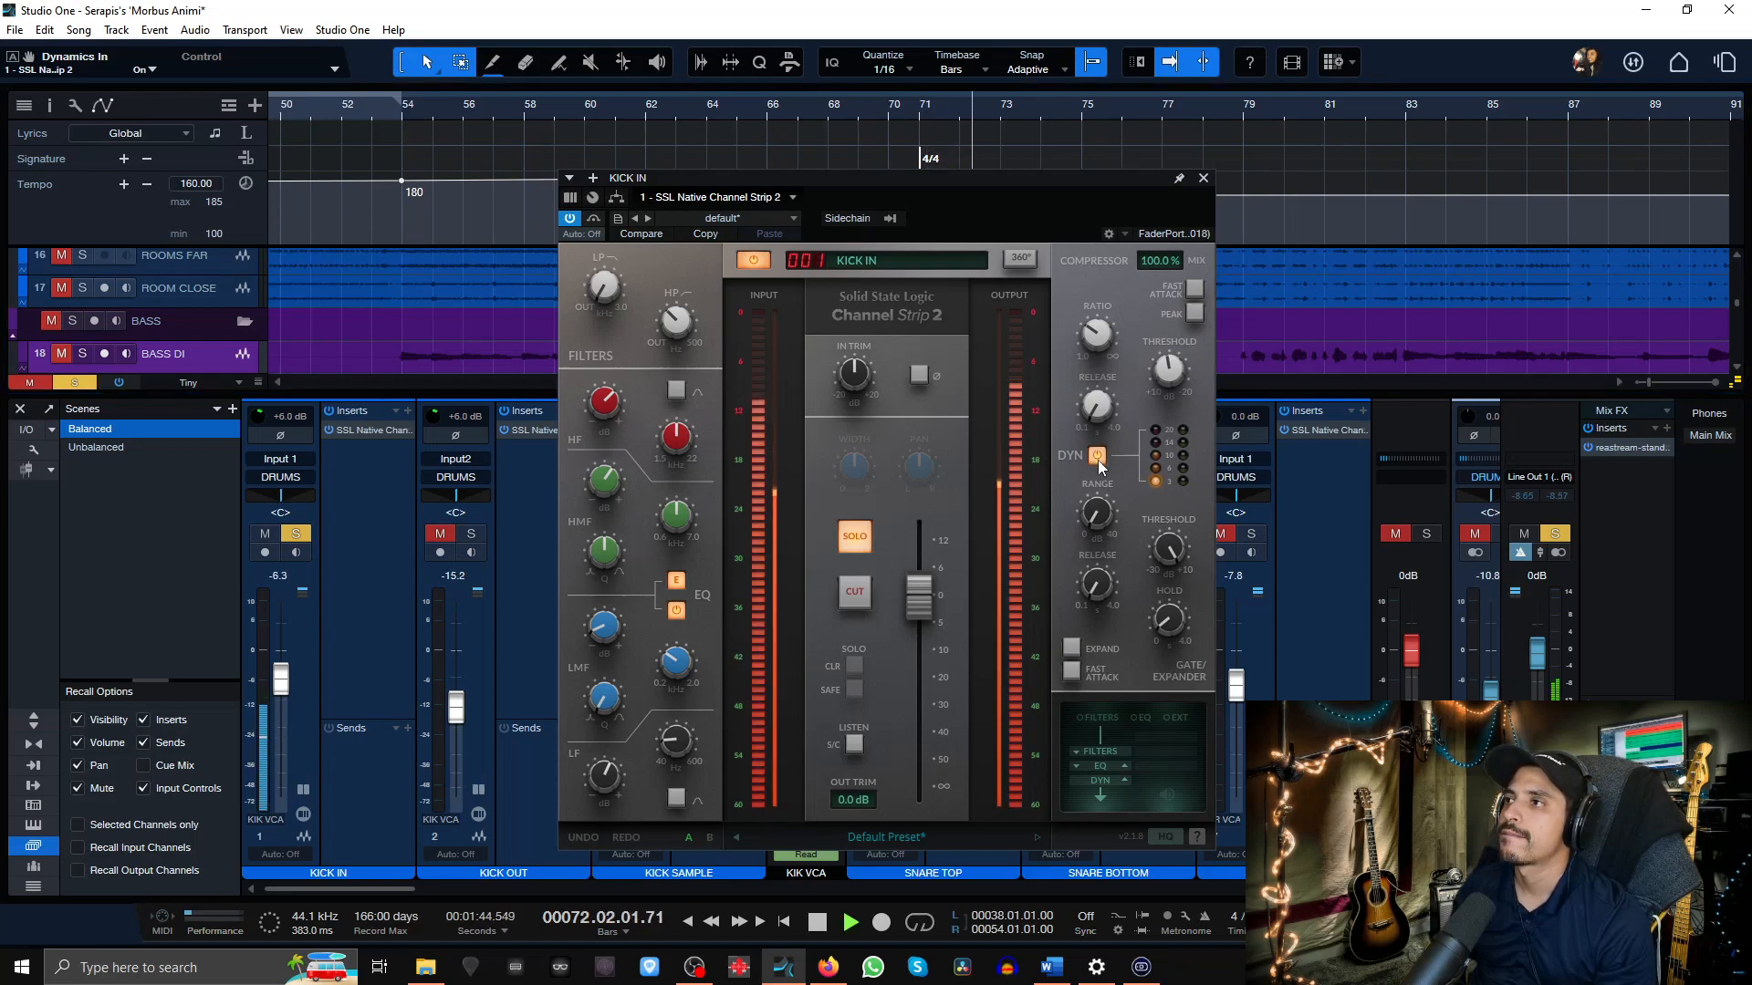
{"action": "left_click", "coordinate": [1097, 456]}
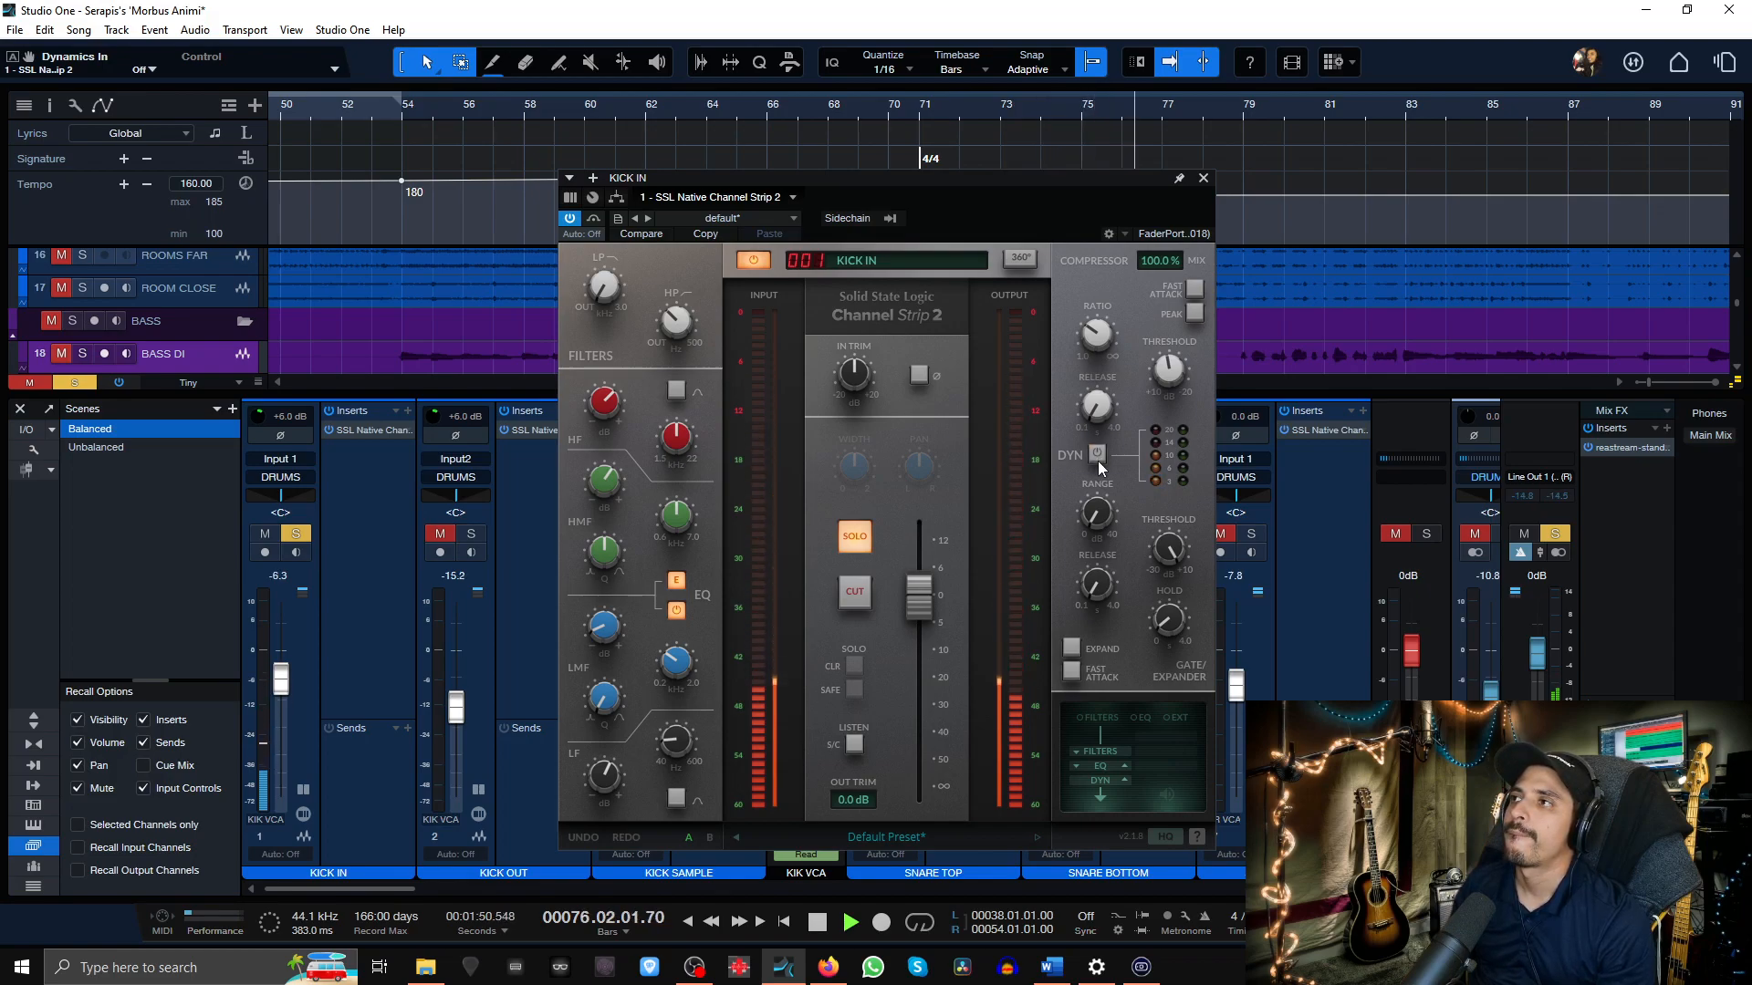
{"action": "left_click", "coordinate": [1097, 461]}
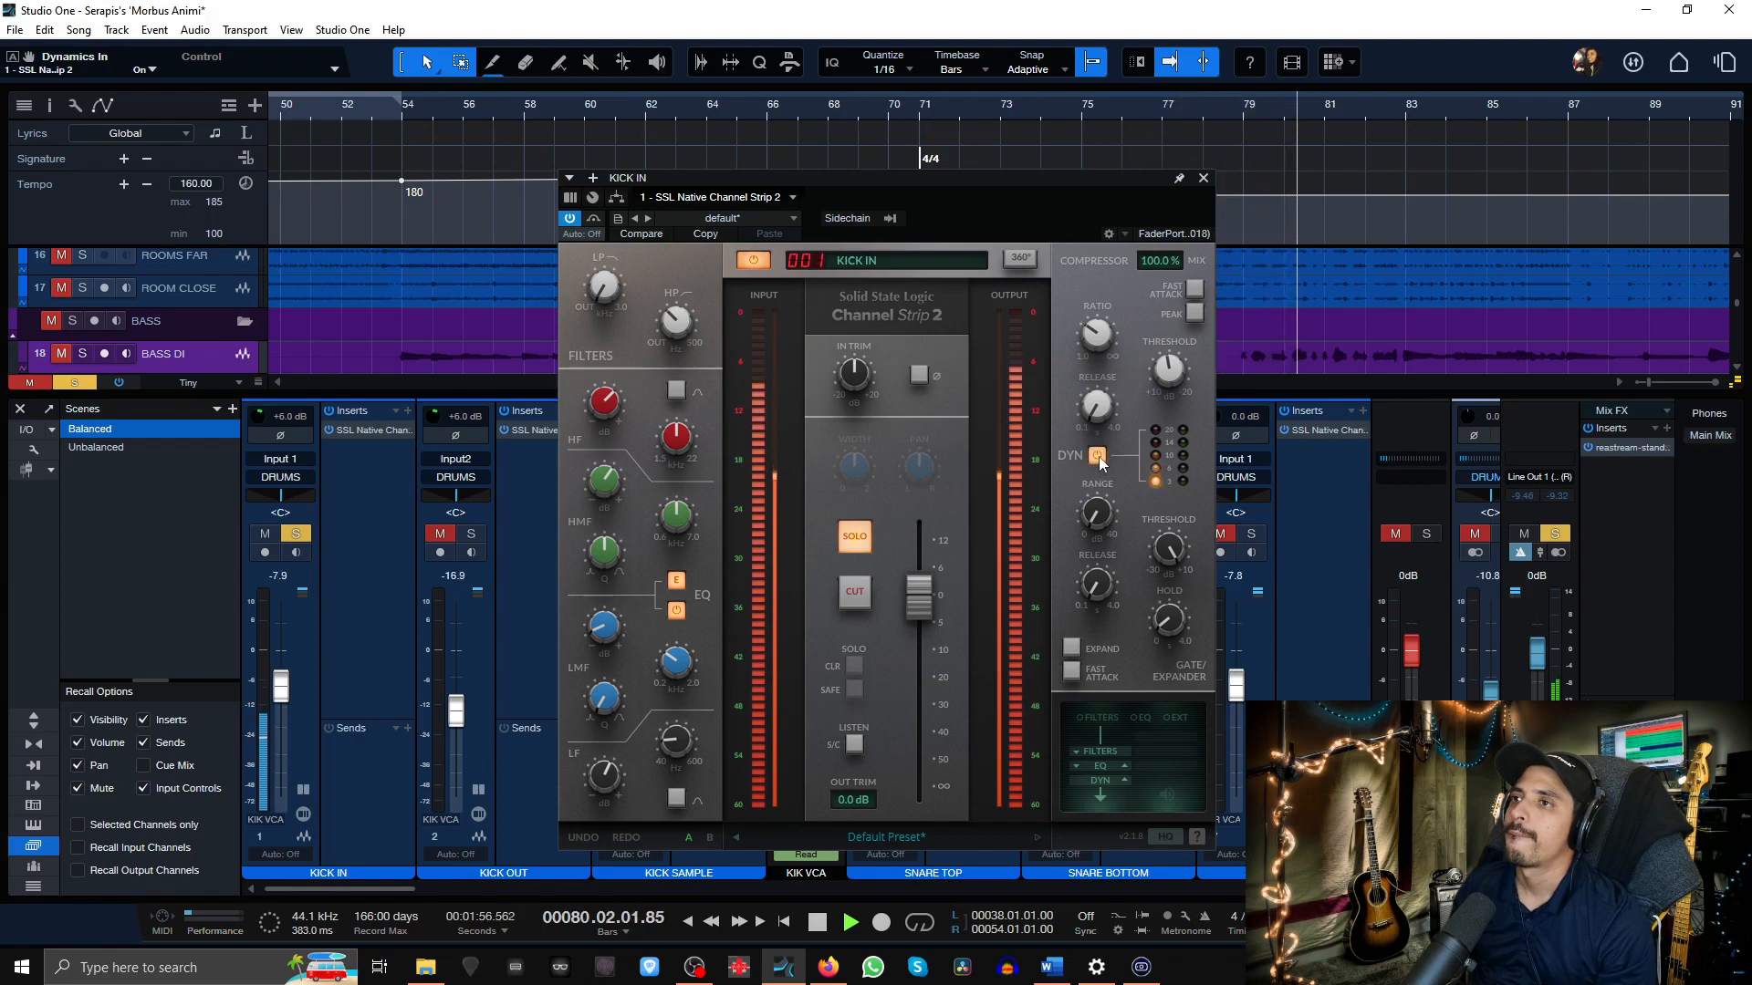
{"action": "key", "text": "space"}
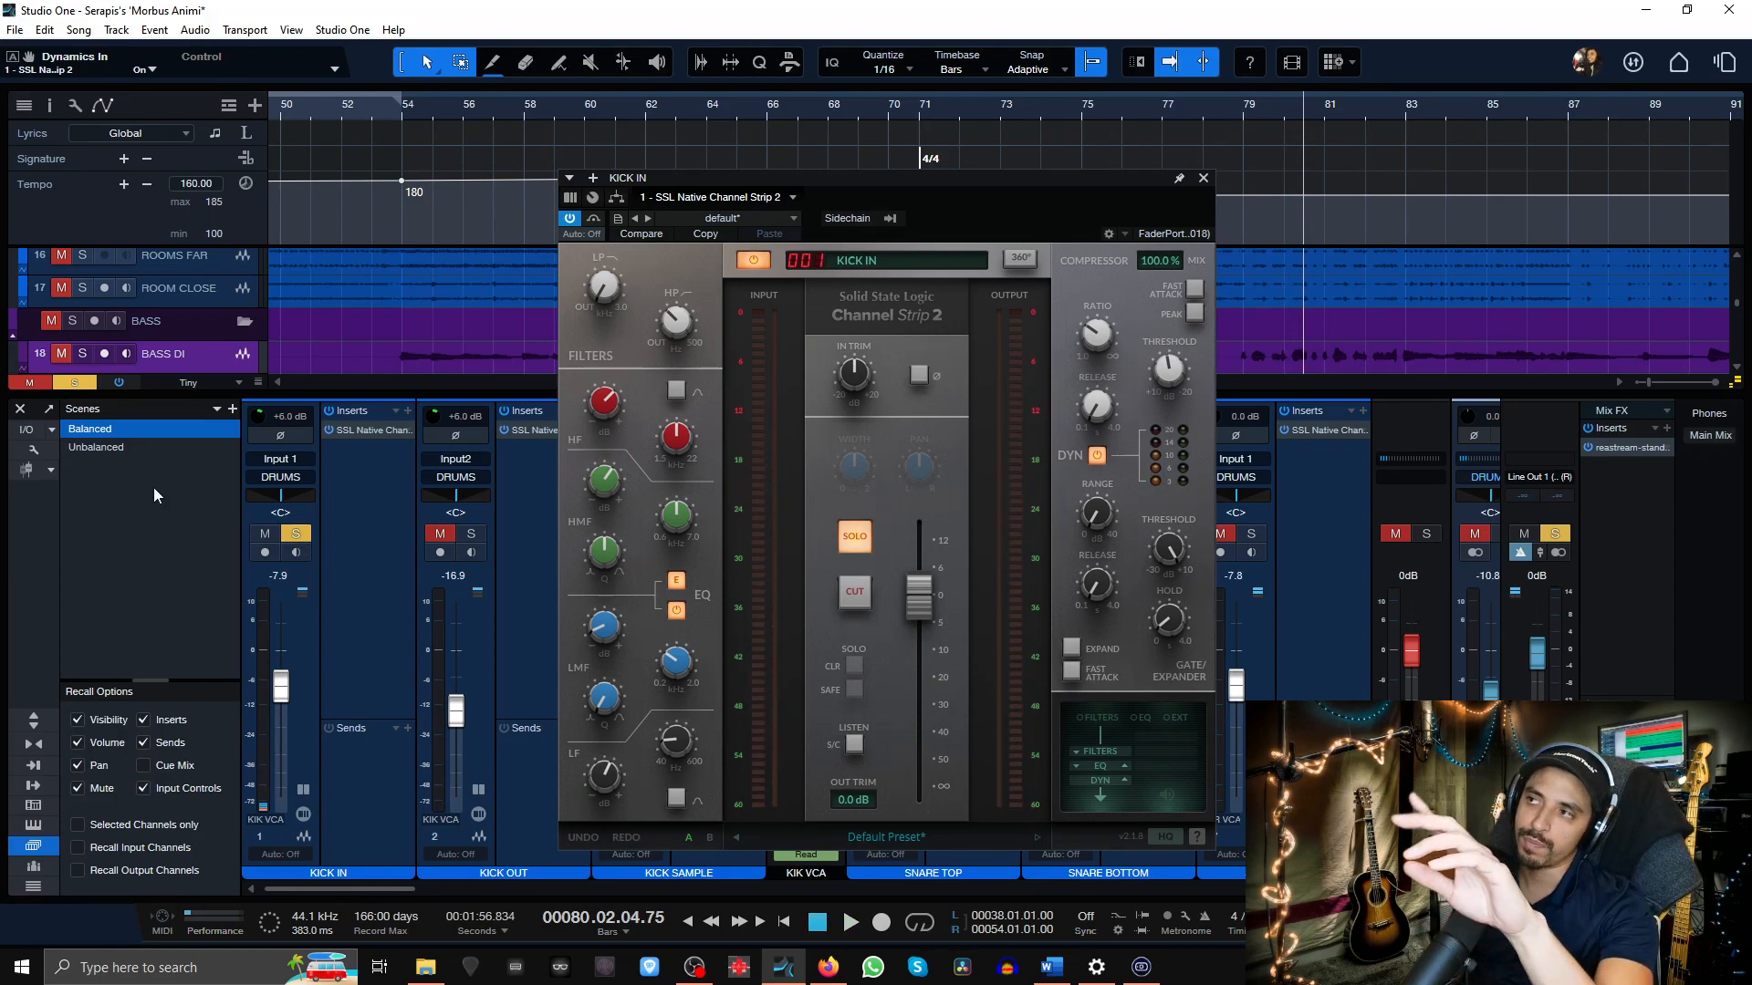
{"action": "left_click", "coordinate": [1204, 178]}
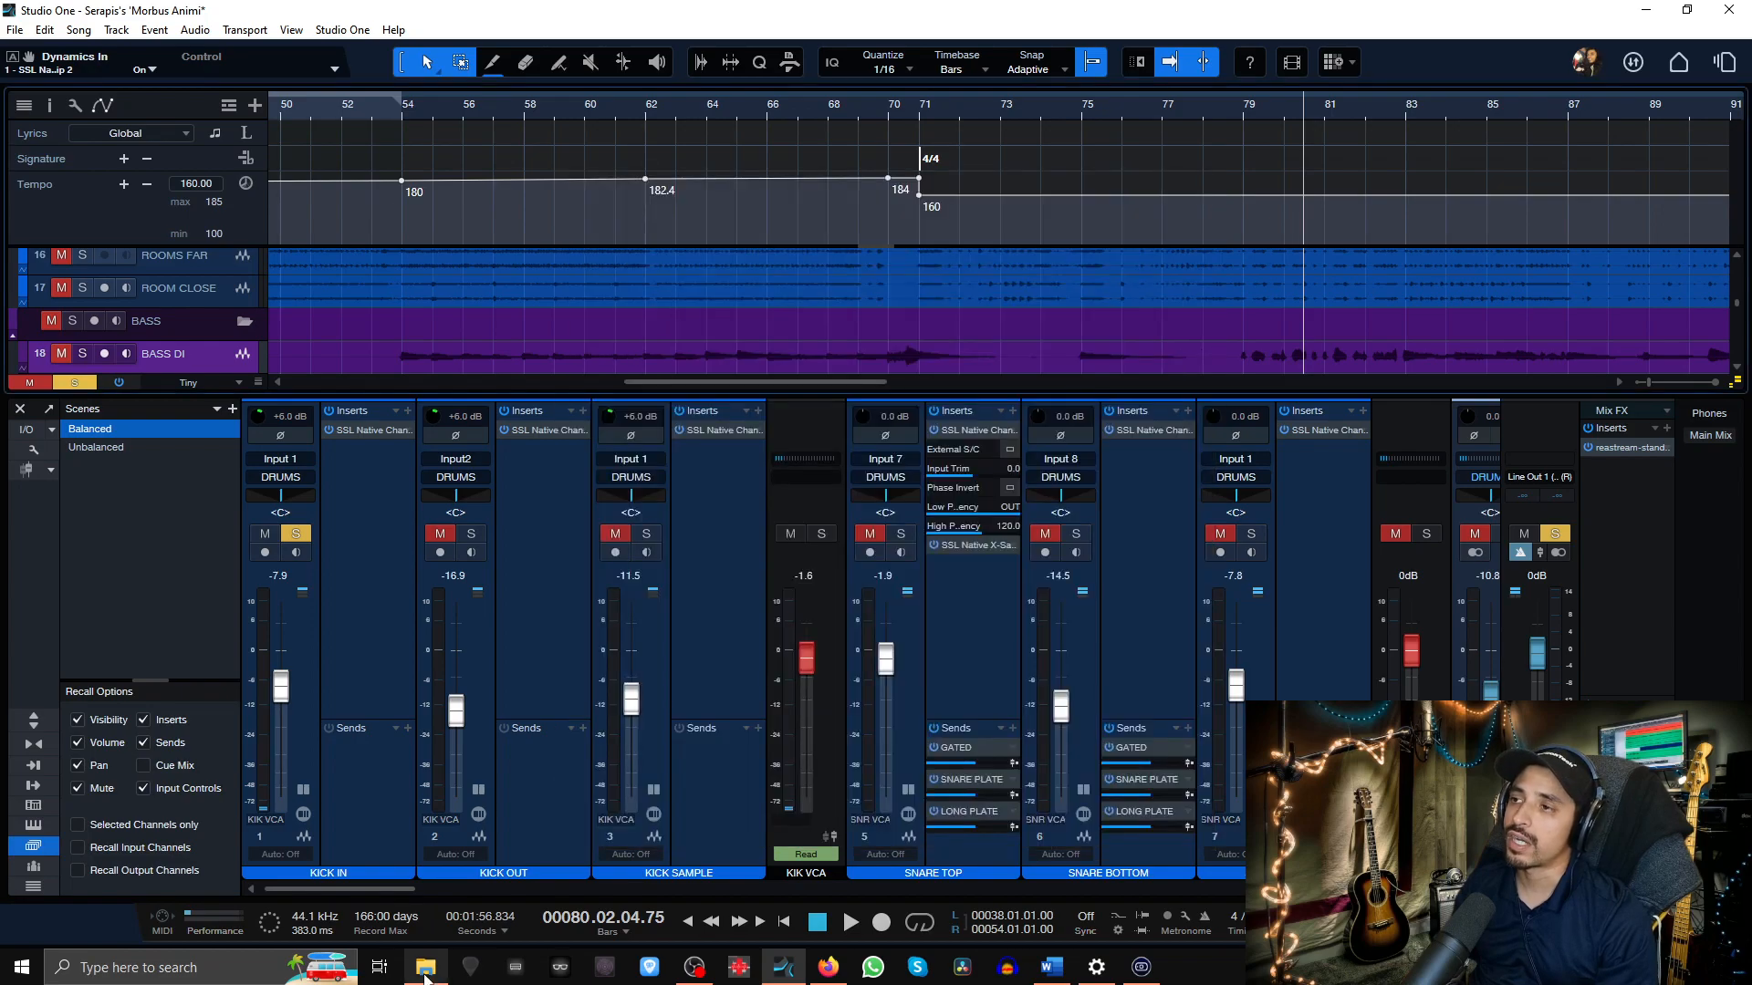
{"action": "left_click", "coordinate": [295, 534]}
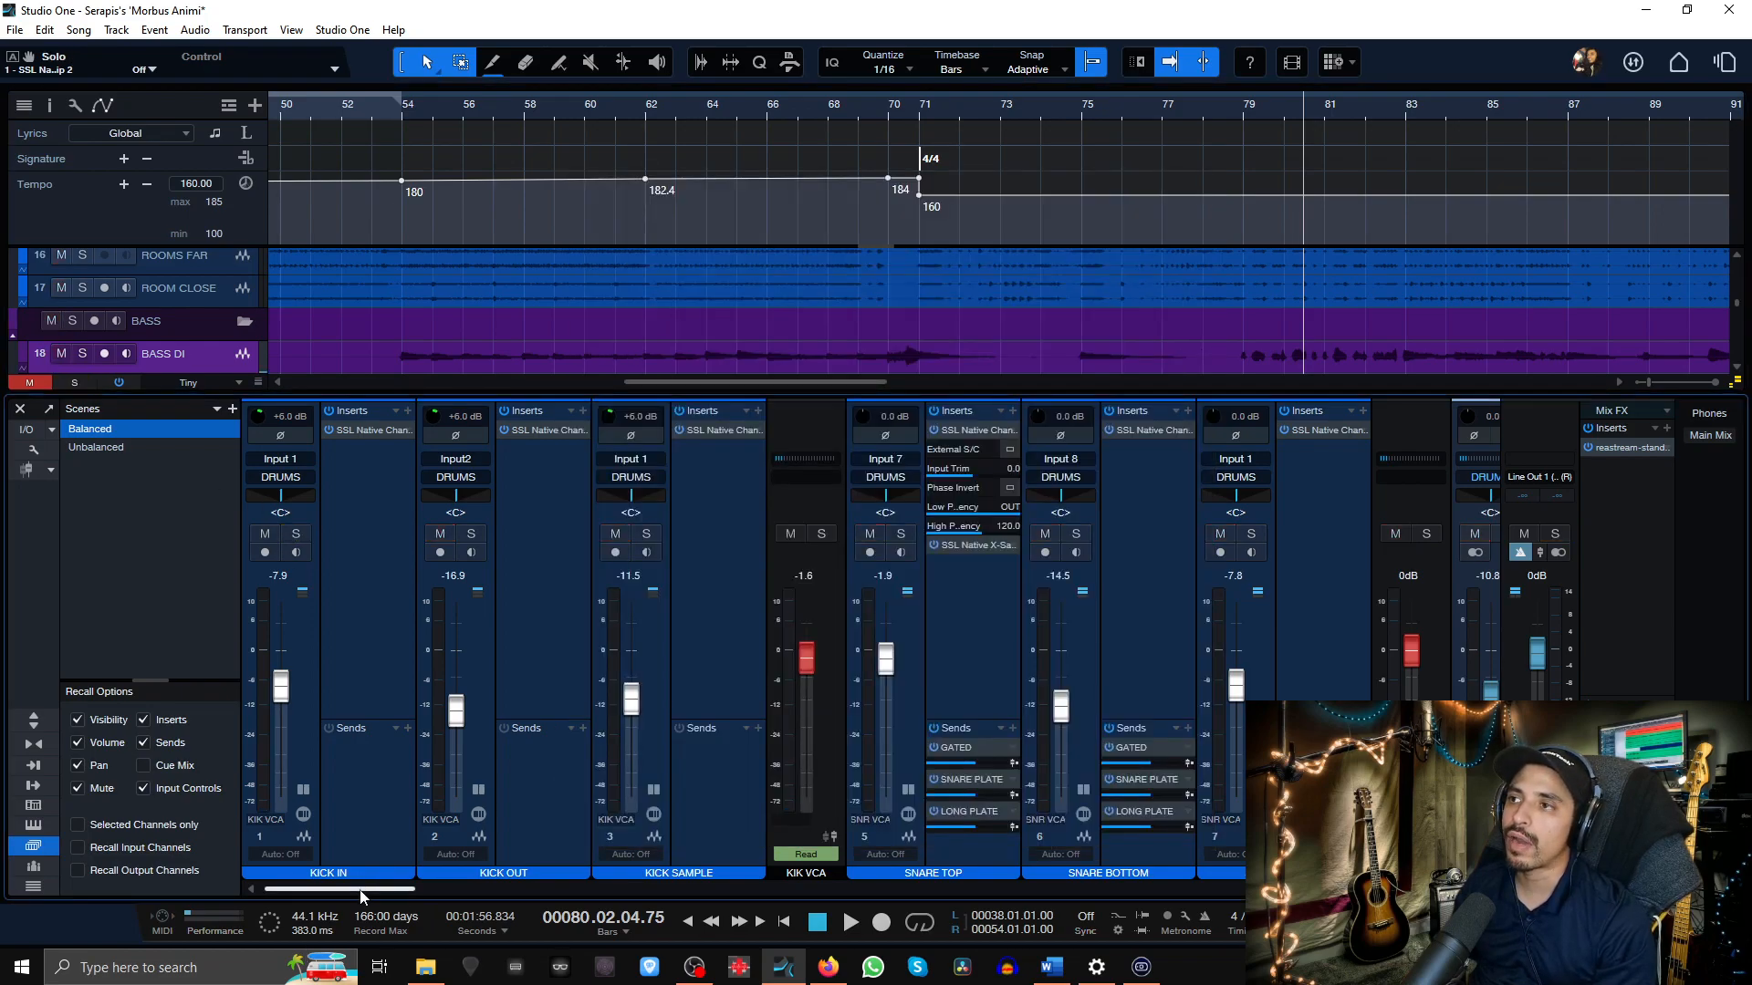
- View the SNARE TOP channel strip plug-in, moving its window aside, and close it
{"action": "left_click_drag", "start_coordinate": [361, 892], "coordinate": [415, 889]}
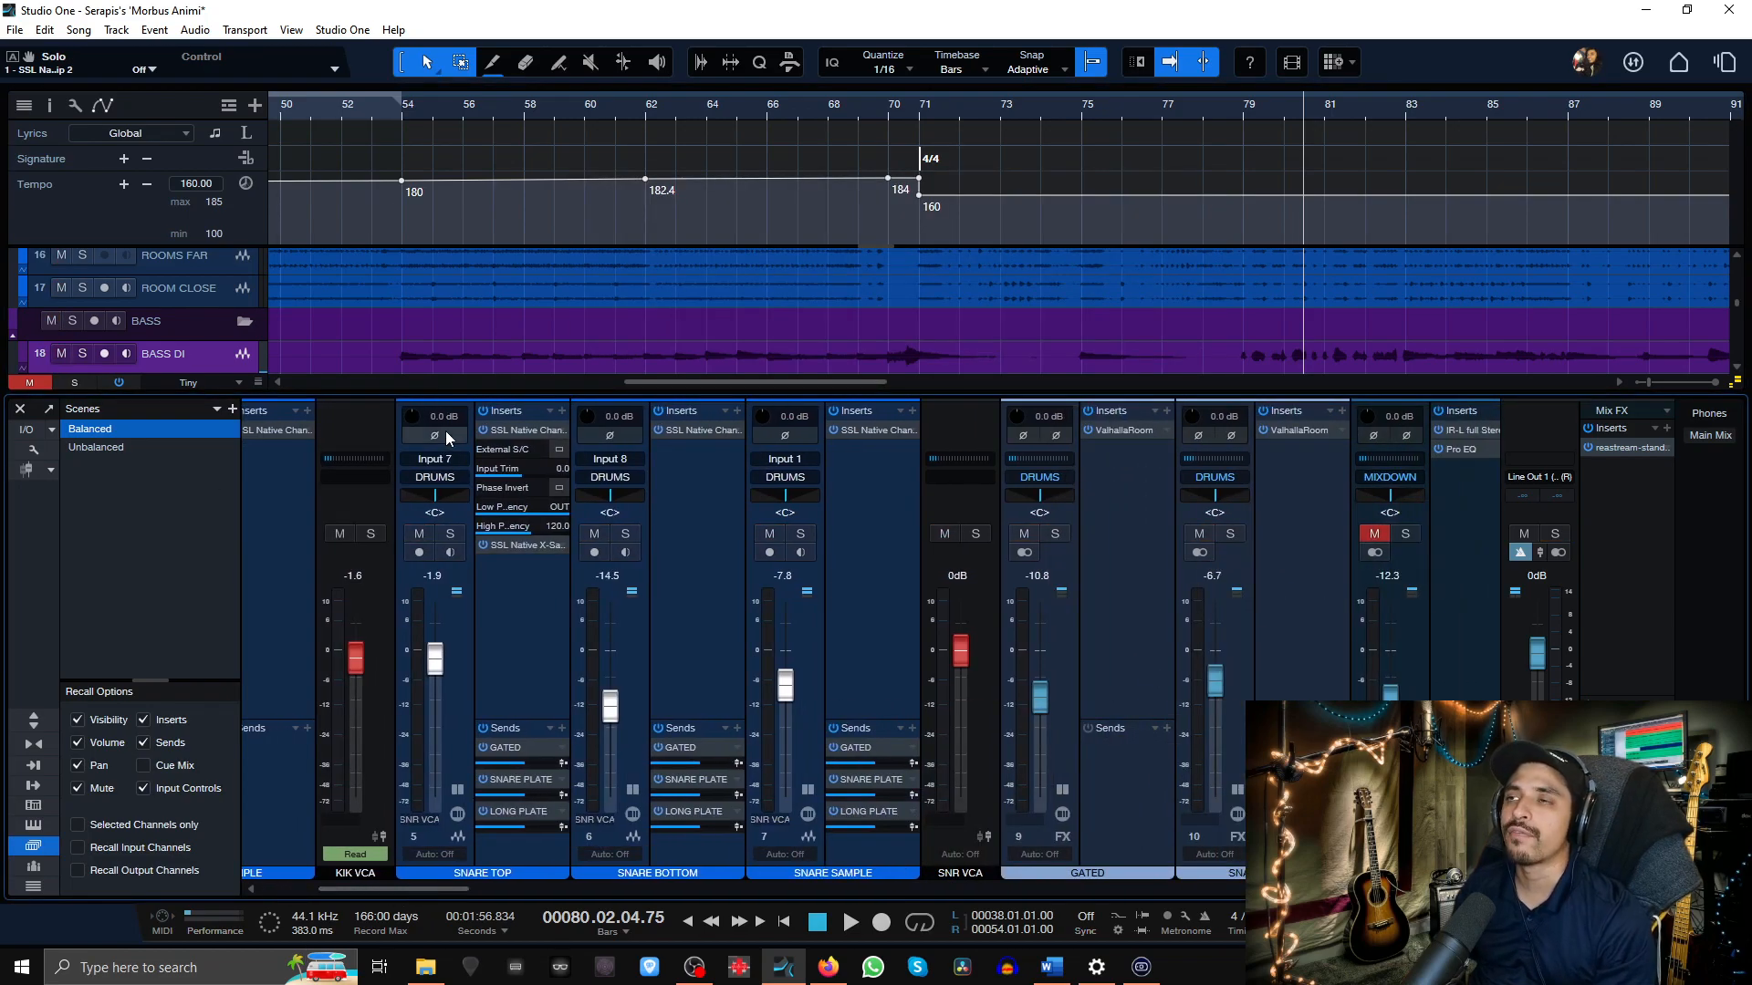
{"action": "left_click", "coordinate": [536, 435]}
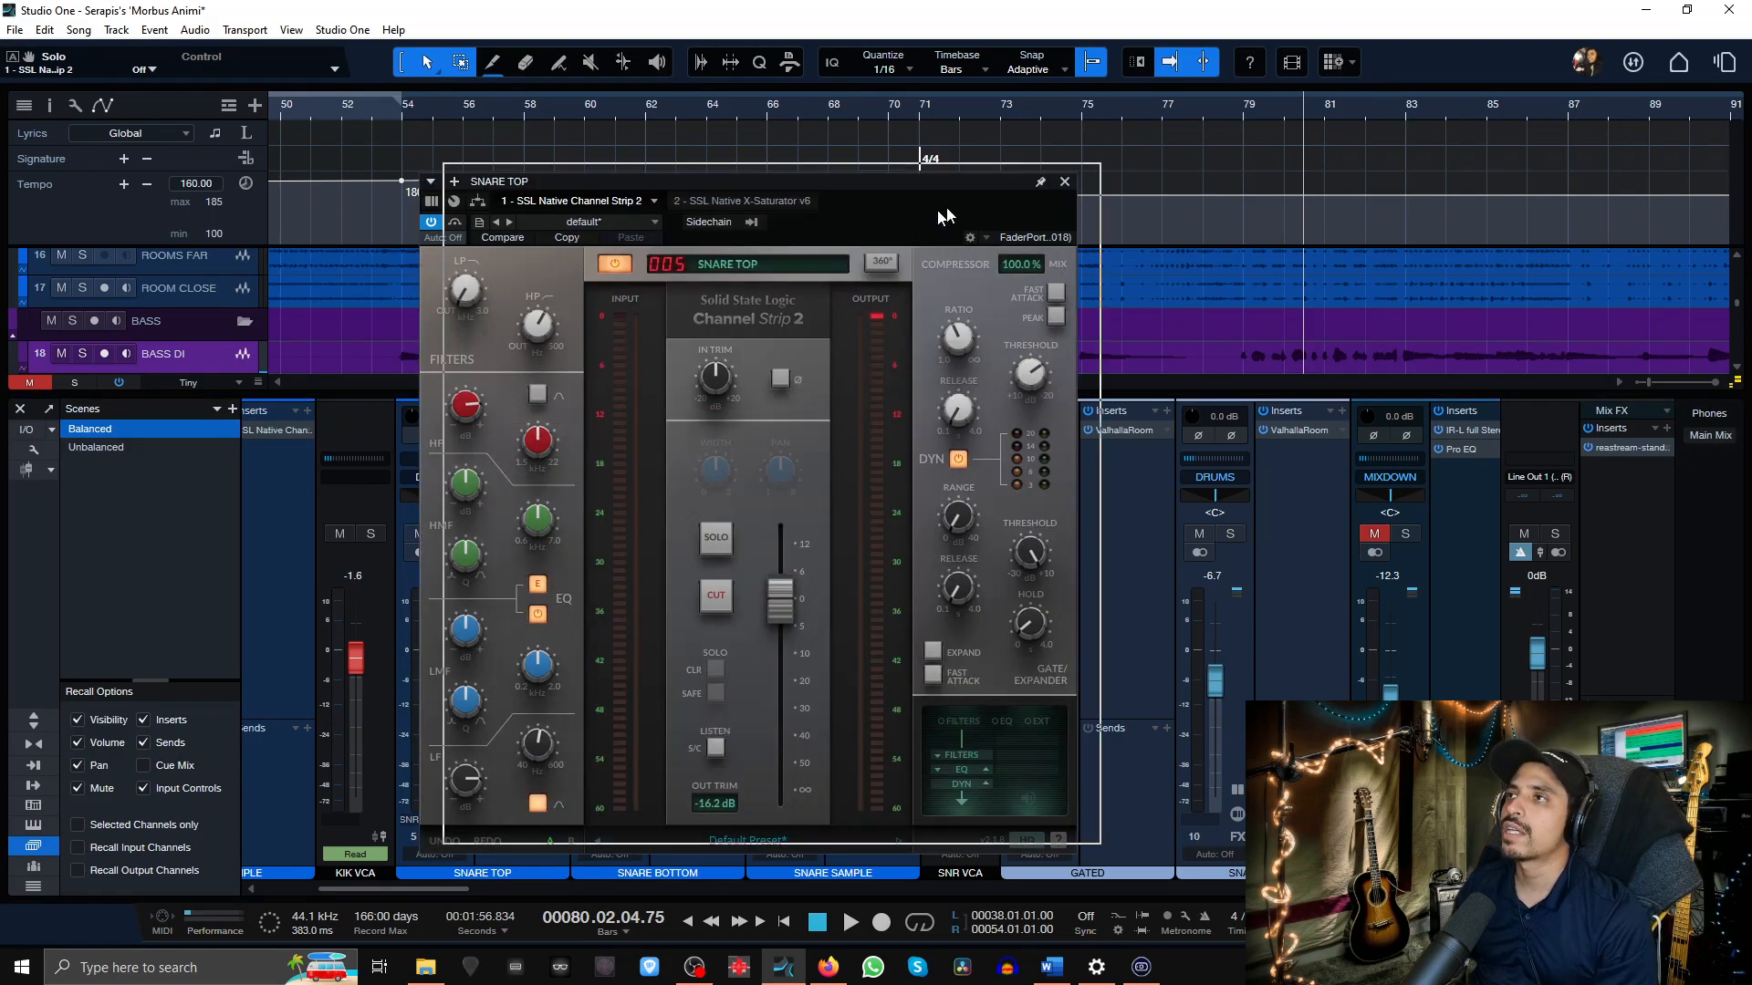
{"action": "scroll", "coordinate": [417, 299], "scroll_direction": "up", "scroll_amount": 4}
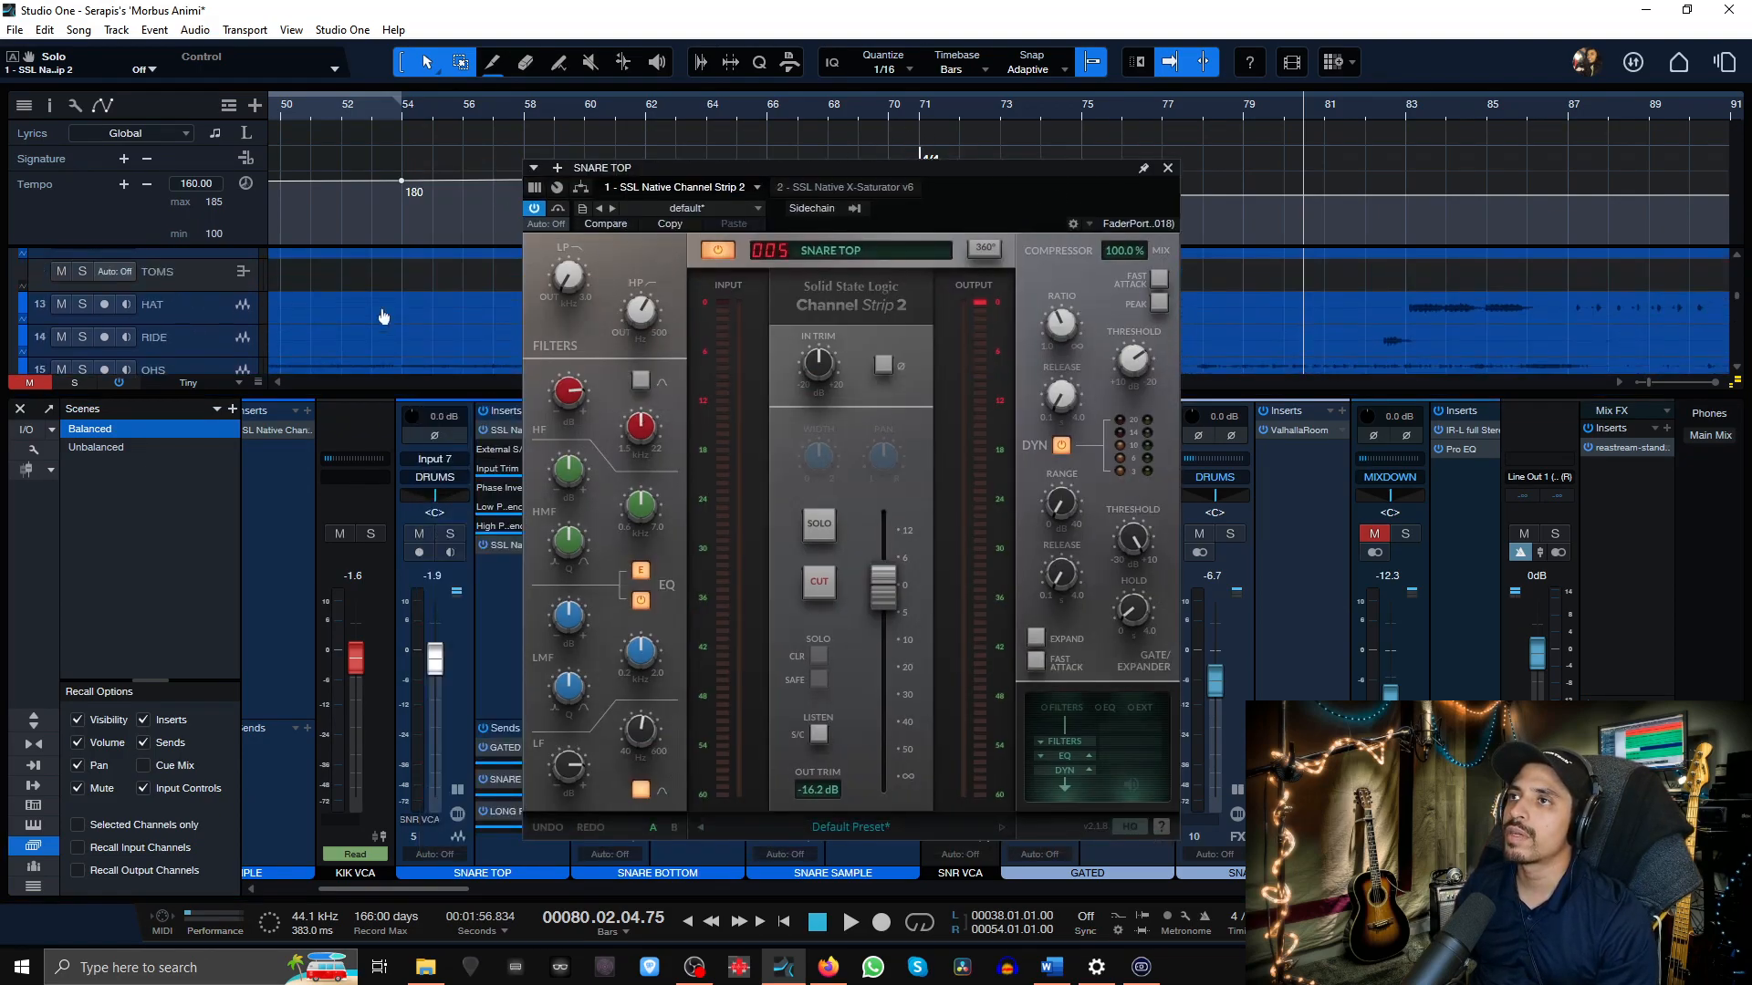
{"action": "left_click", "coordinate": [1166, 170]}
- Set the loop range over the dense snare hits from bar 83 to bar 86 and turn looping on
{"action": "scroll", "coordinate": [950, 107], "scroll_direction": "down", "scroll_amount": 6}
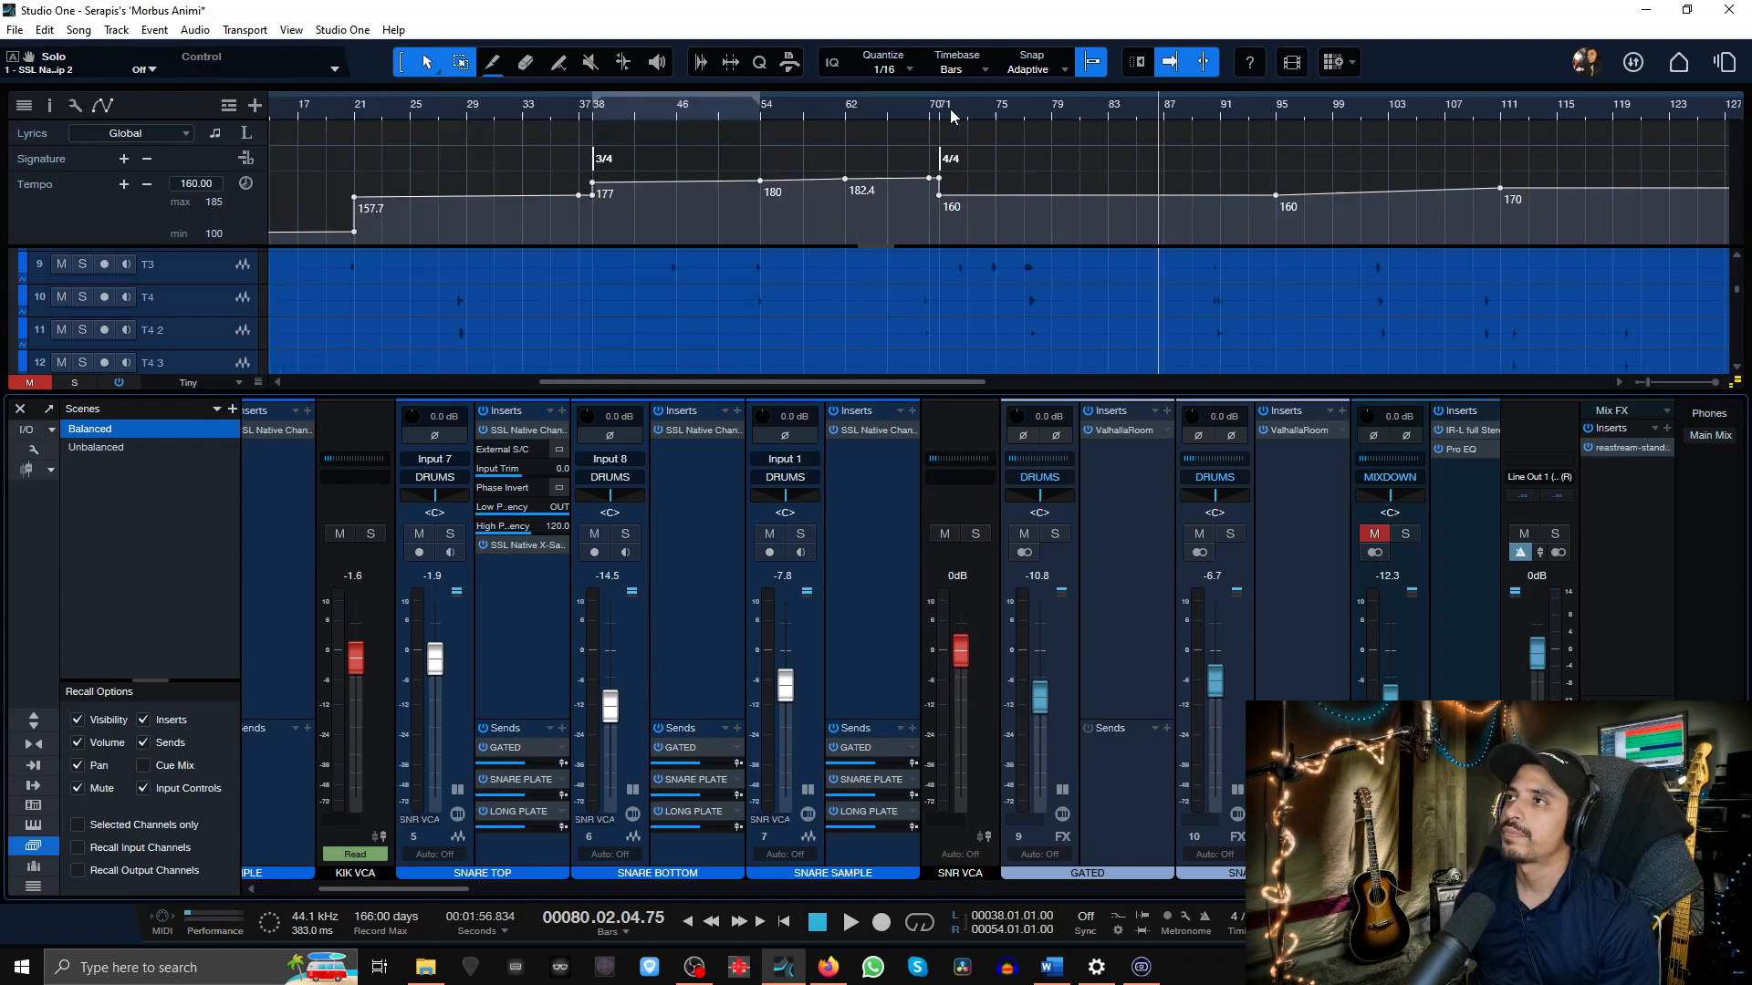
{"action": "scroll", "coordinate": [880, 292], "scroll_direction": "up", "scroll_amount": 3}
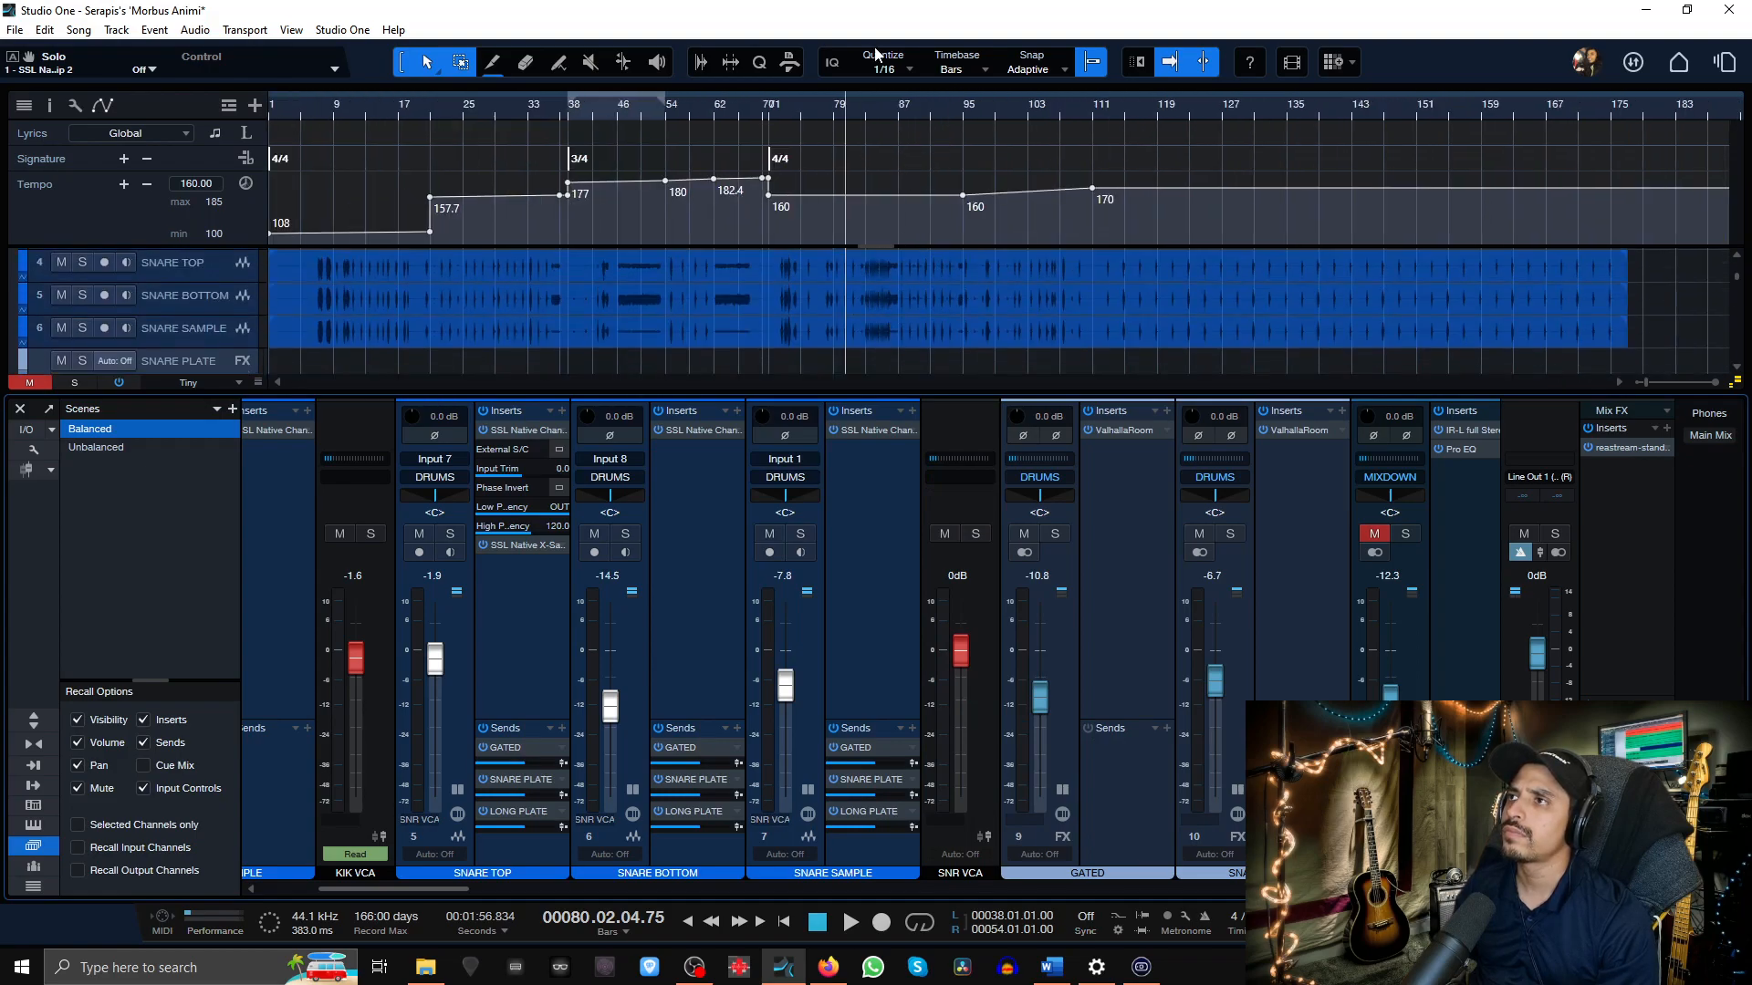
{"action": "scroll", "coordinate": [871, 120], "scroll_direction": "up", "scroll_amount": 2}
{"action": "scroll", "coordinate": [869, 117], "scroll_direction": "up", "scroll_amount": 3}
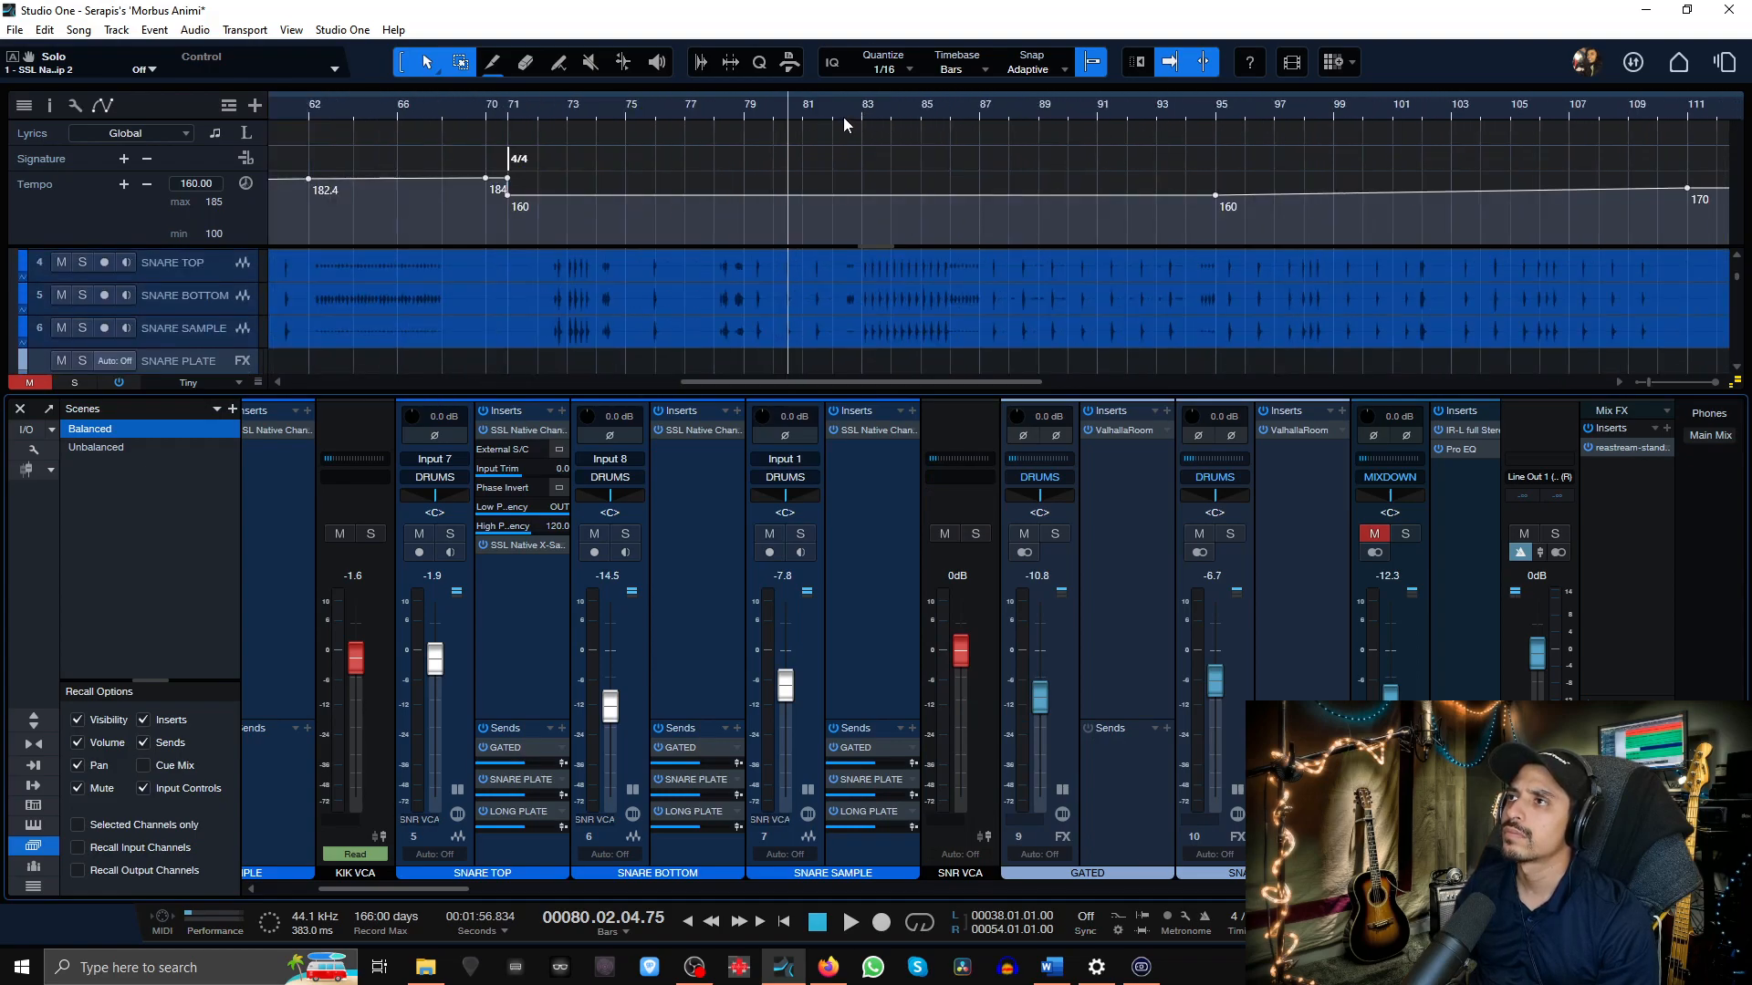
{"action": "mouse_move", "coordinate": [872, 84]}
{"action": "left_mouse_down"}
{"action": "mouse_move", "coordinate": [995, 269]}
{"action": "mouse_move", "coordinate": [938, 265]}
{"action": "left_mouse_up"}
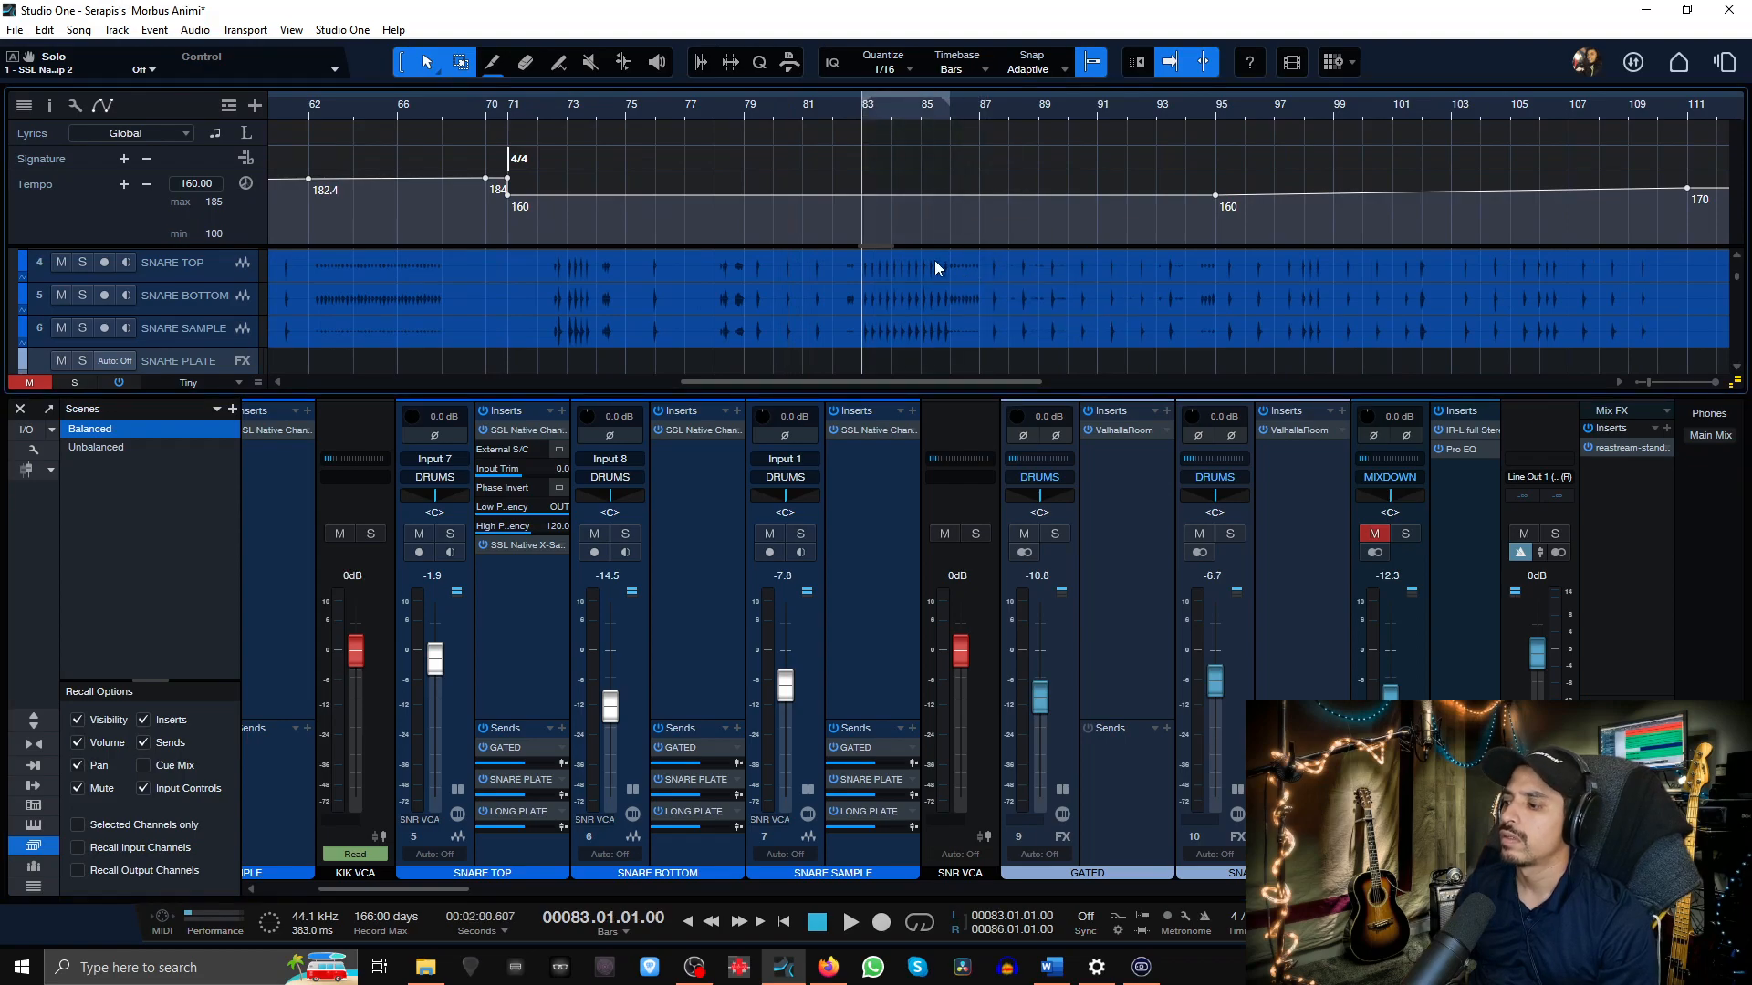
{"action": "key", "text": "KP_Divide"}
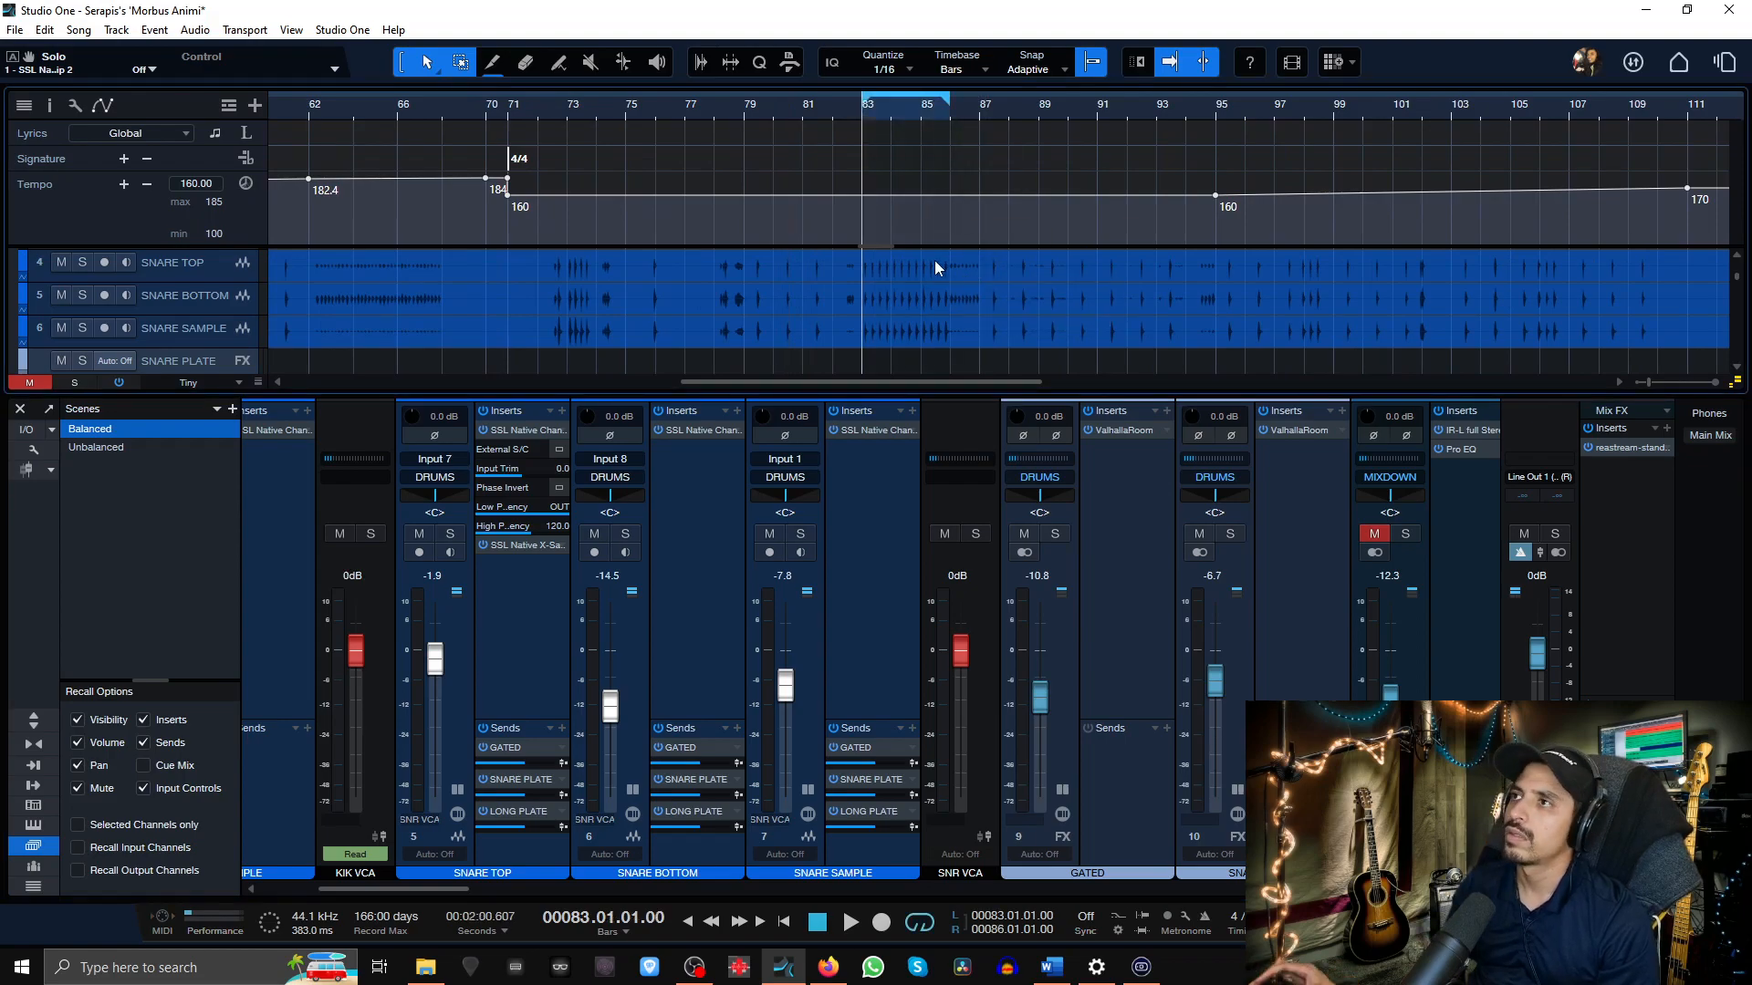
- Open the SNARE TOP channel strip and audition the looped section in the full mix
{"action": "left_click", "coordinate": [505, 429]}
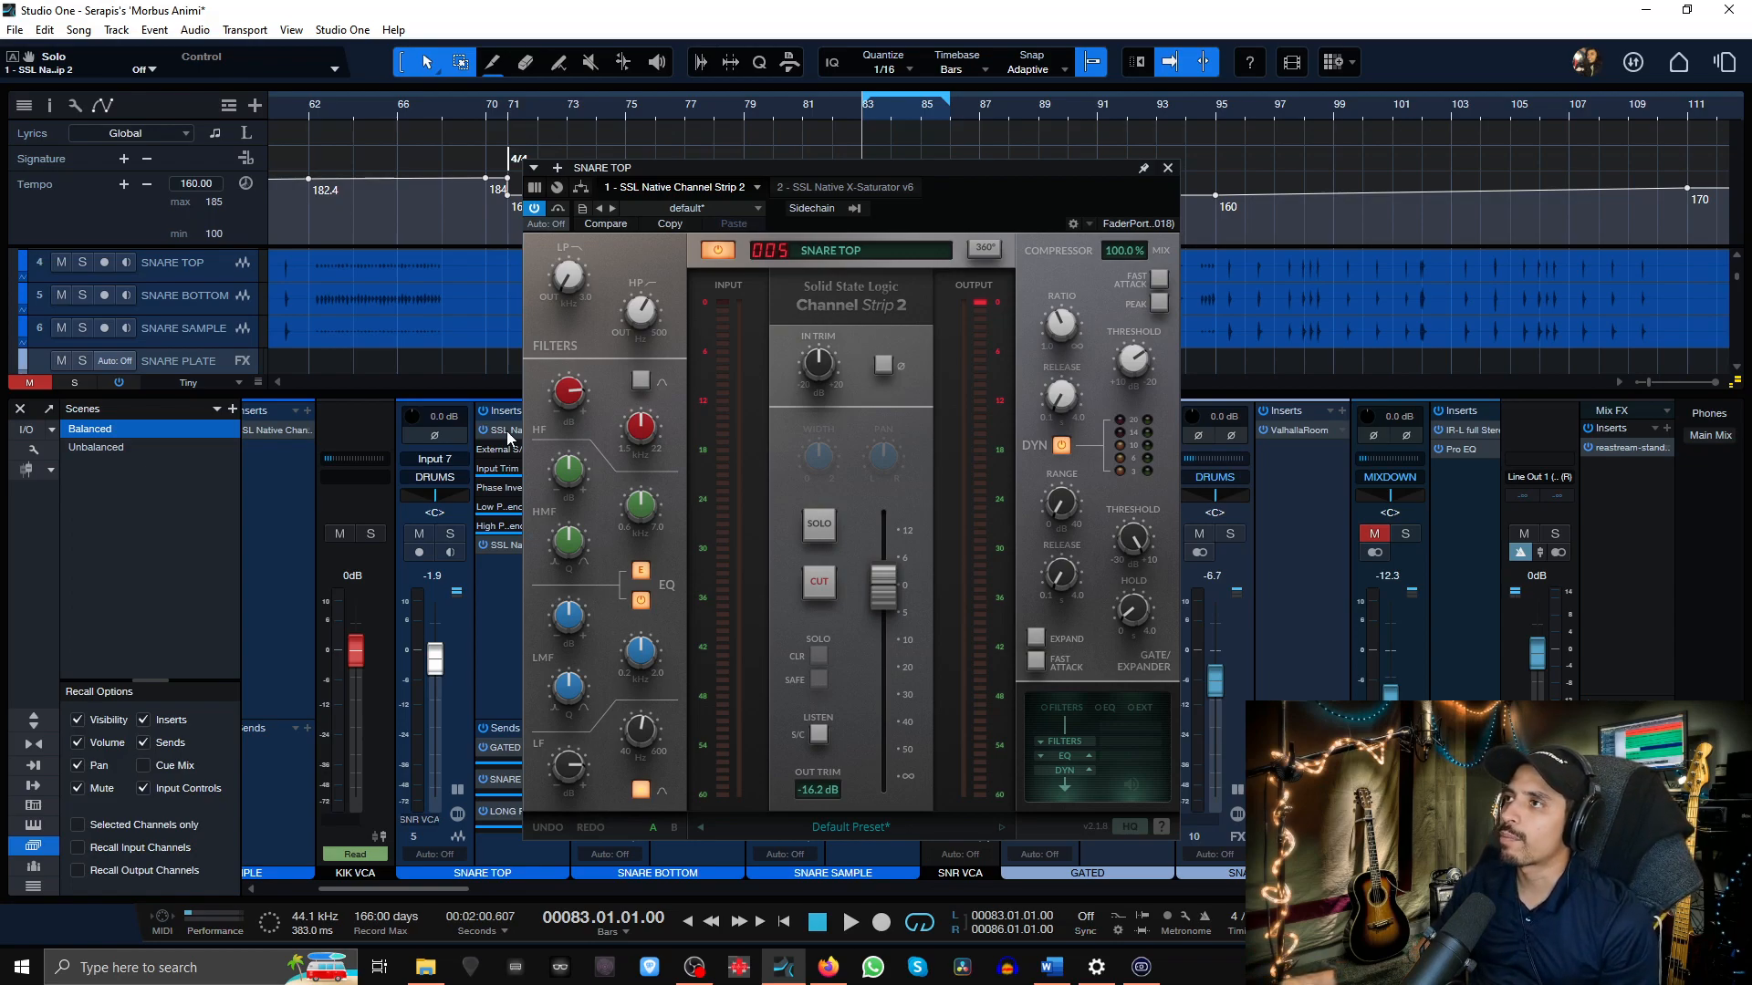
{"action": "key", "text": "space"}
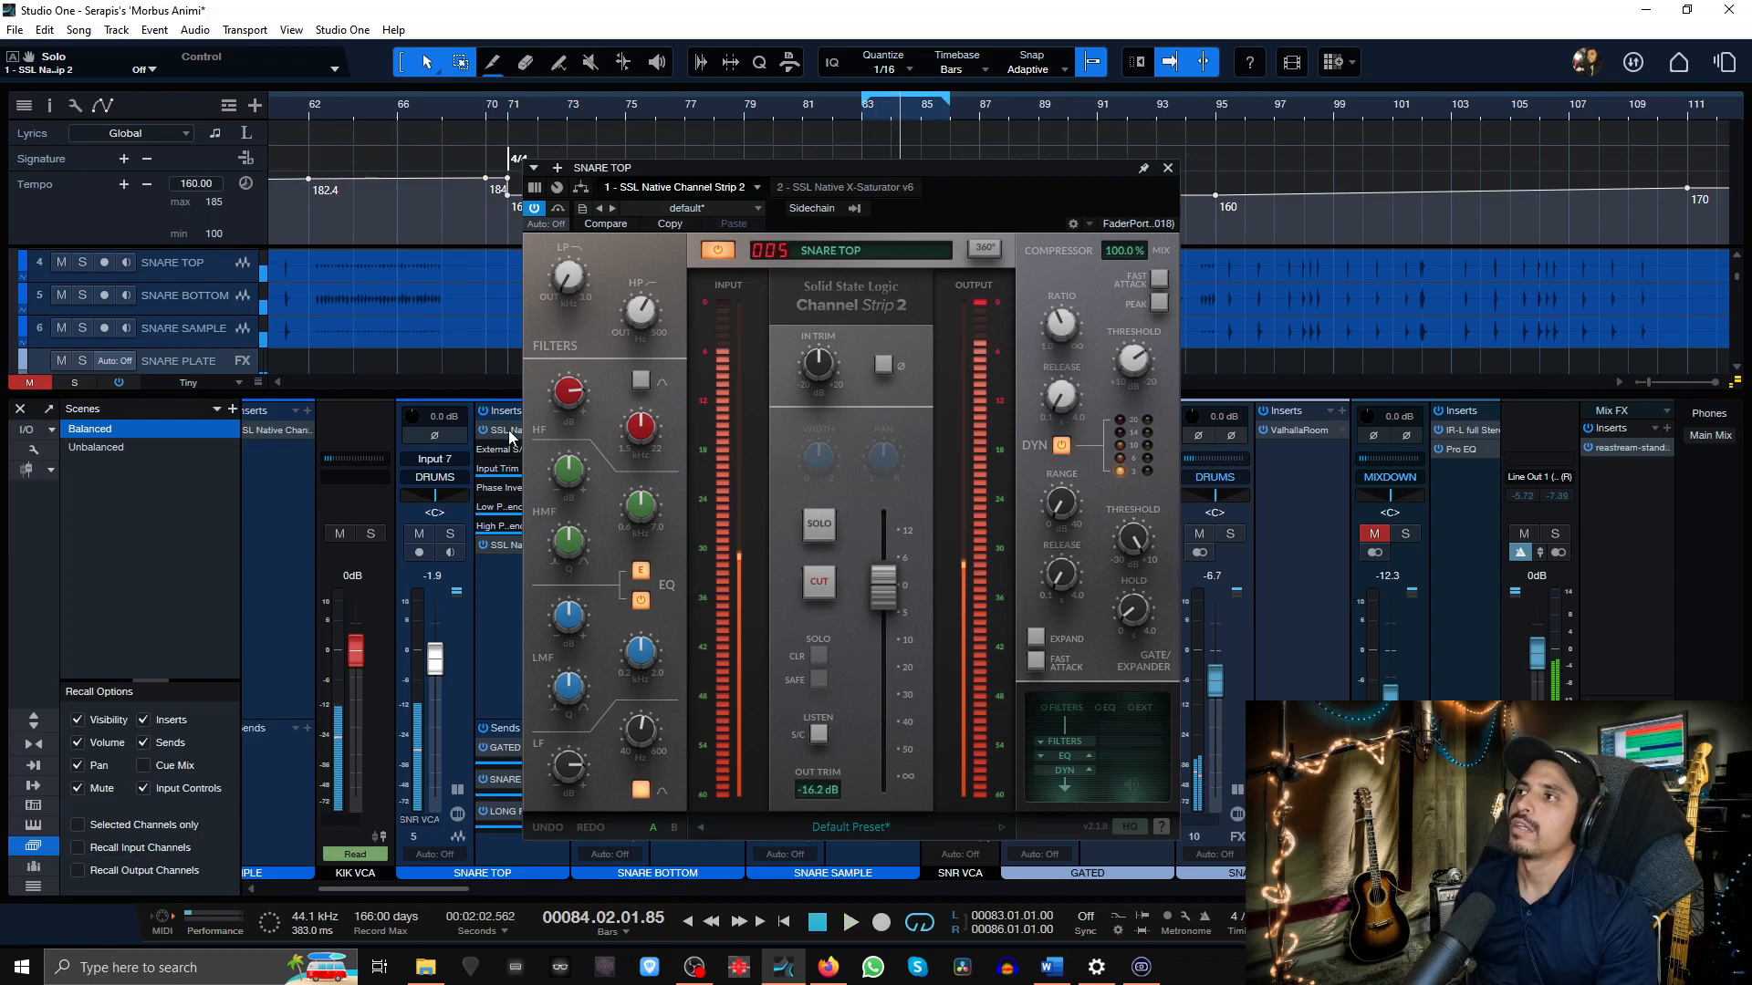
{"action": "key", "text": "space"}
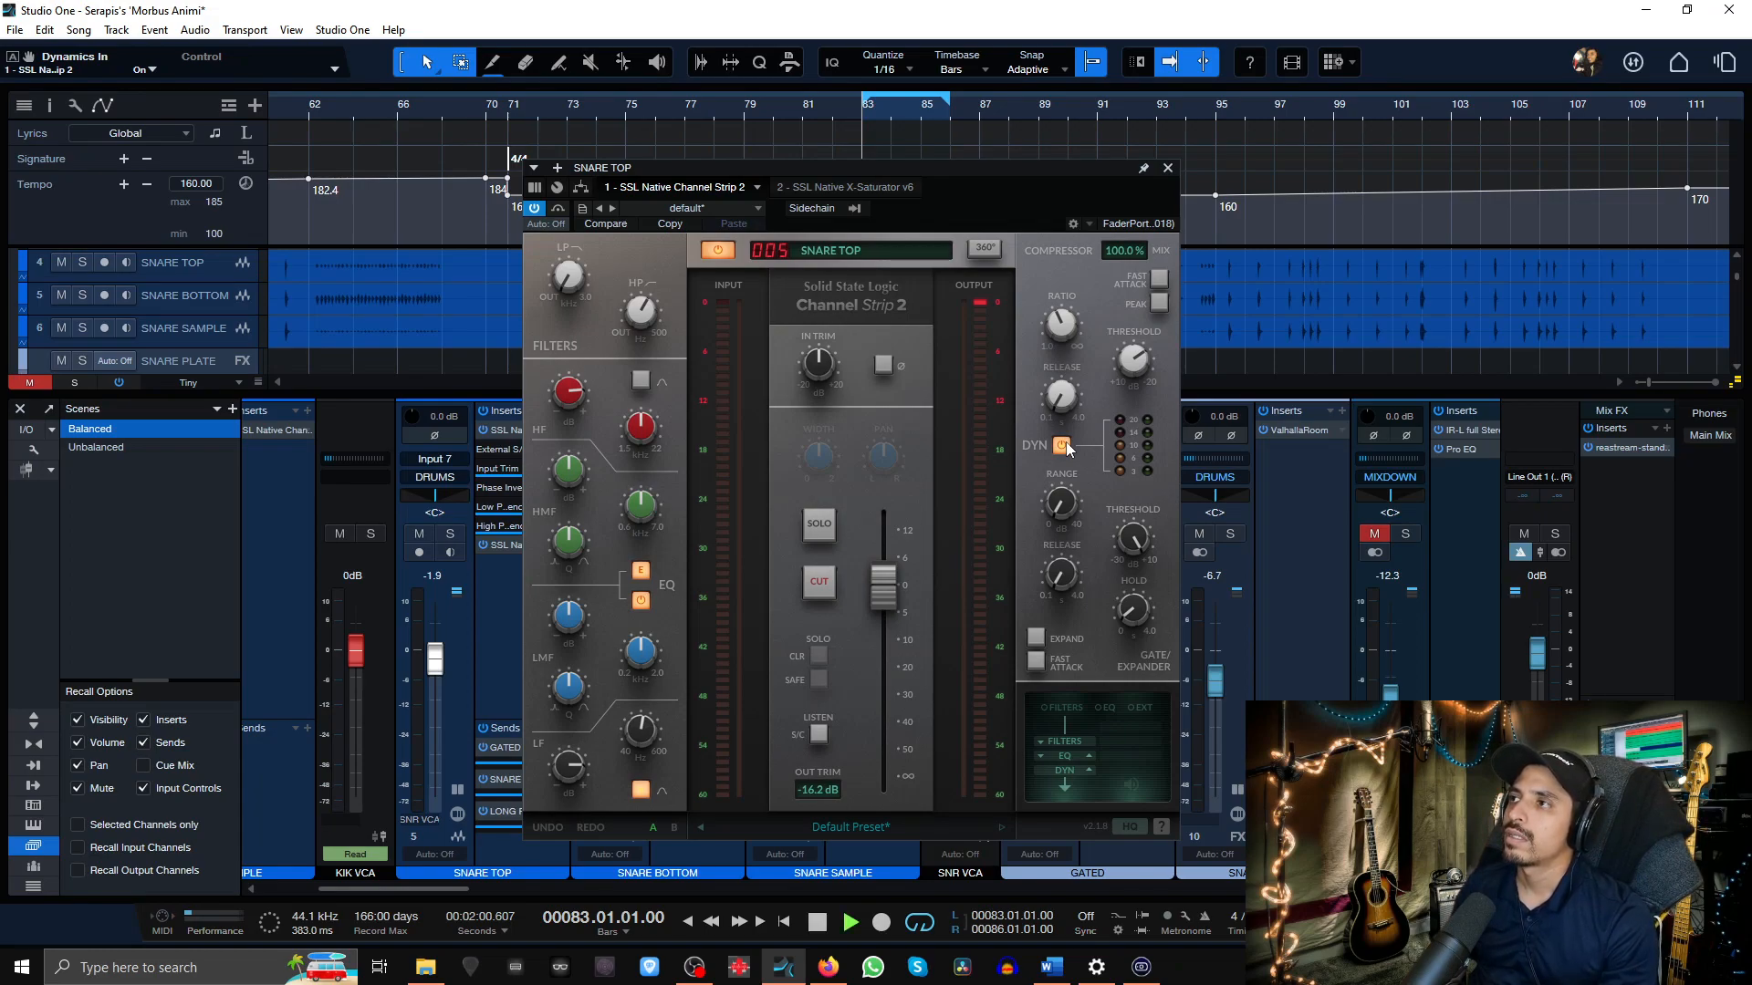
{"action": "key", "text": "space"}
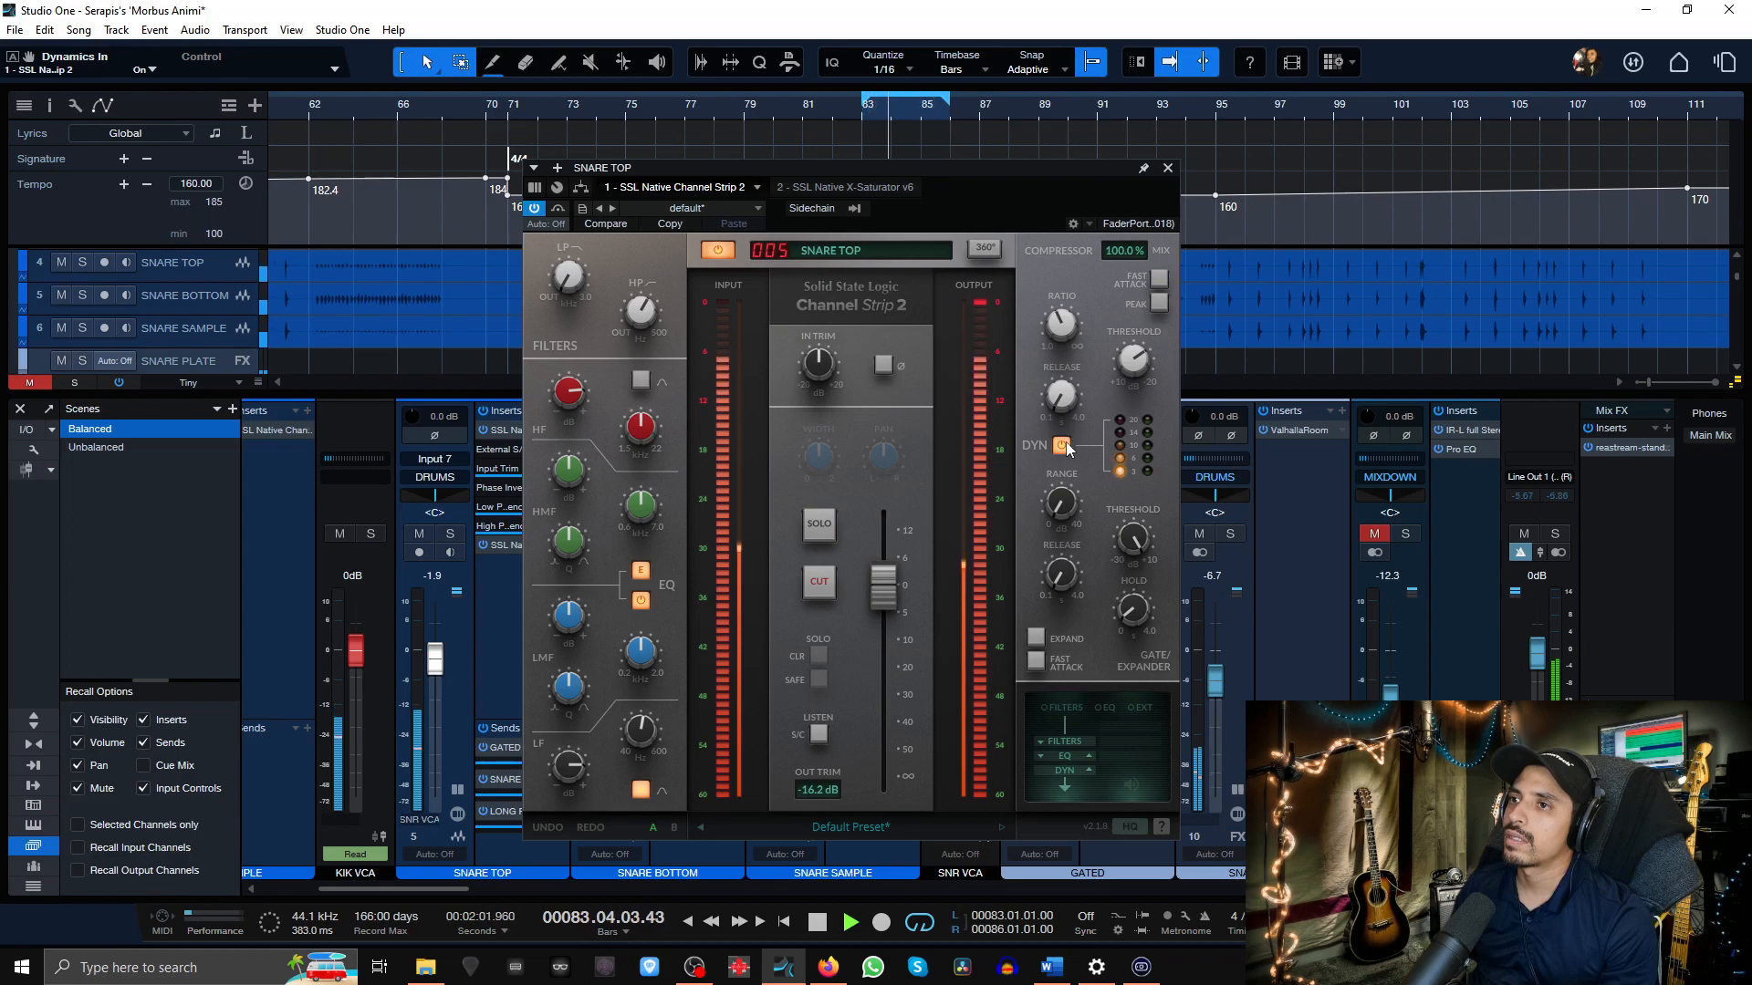
{"action": "key", "text": "space"}
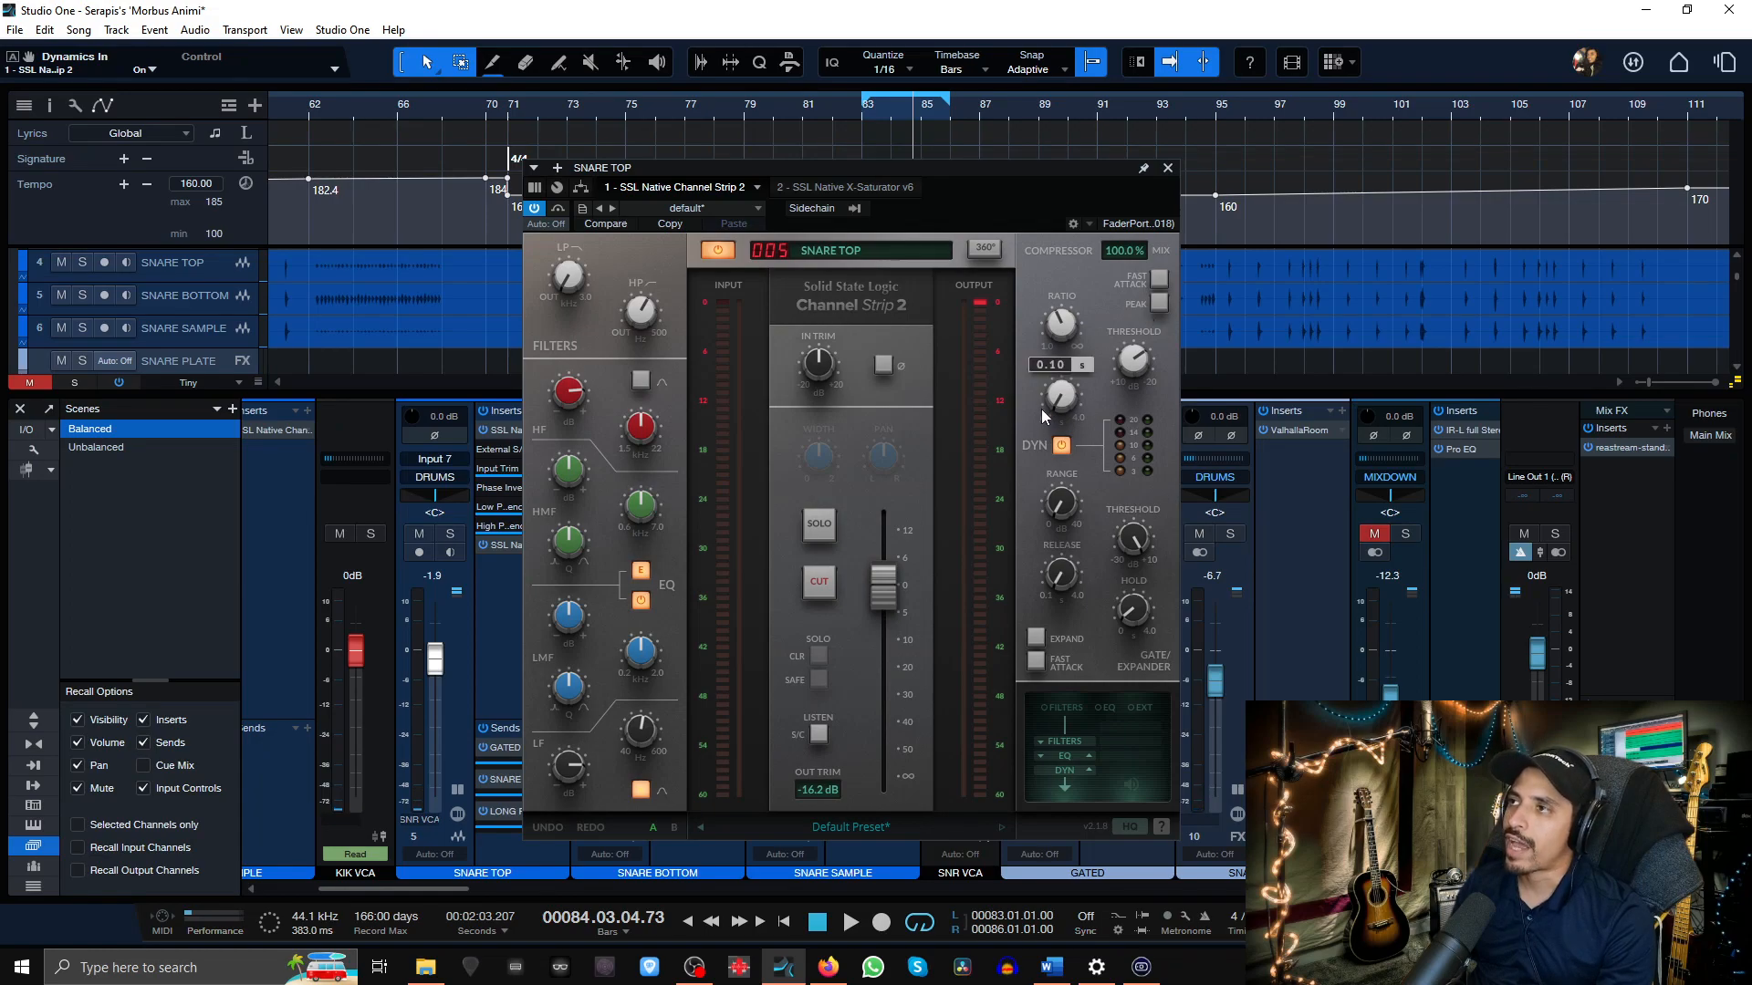
- Solo SNARE TOP and compare the looped section with the channel strip's dynamics section on and off
{"action": "left_click", "coordinate": [1061, 444]}
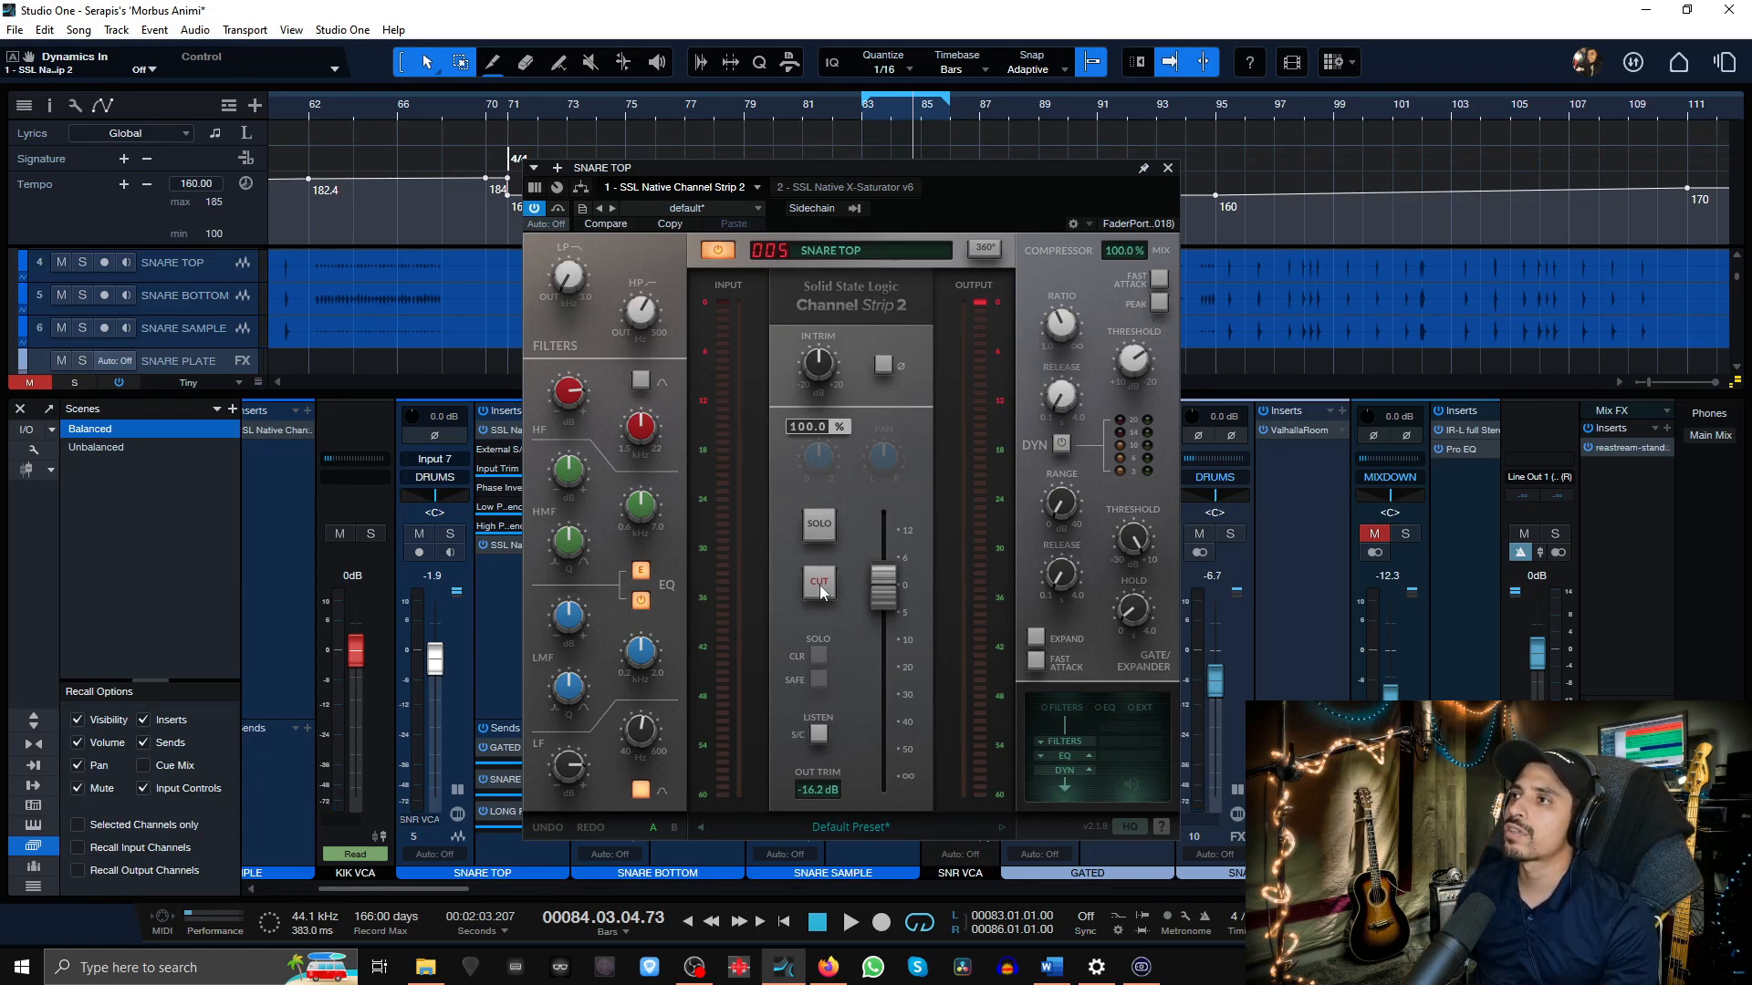
{"action": "left_click", "coordinate": [819, 524]}
{"action": "mouse_move", "coordinate": [1084, 408]}
{"action": "left_click", "coordinate": [1060, 445]}
{"action": "key", "text": "space"}
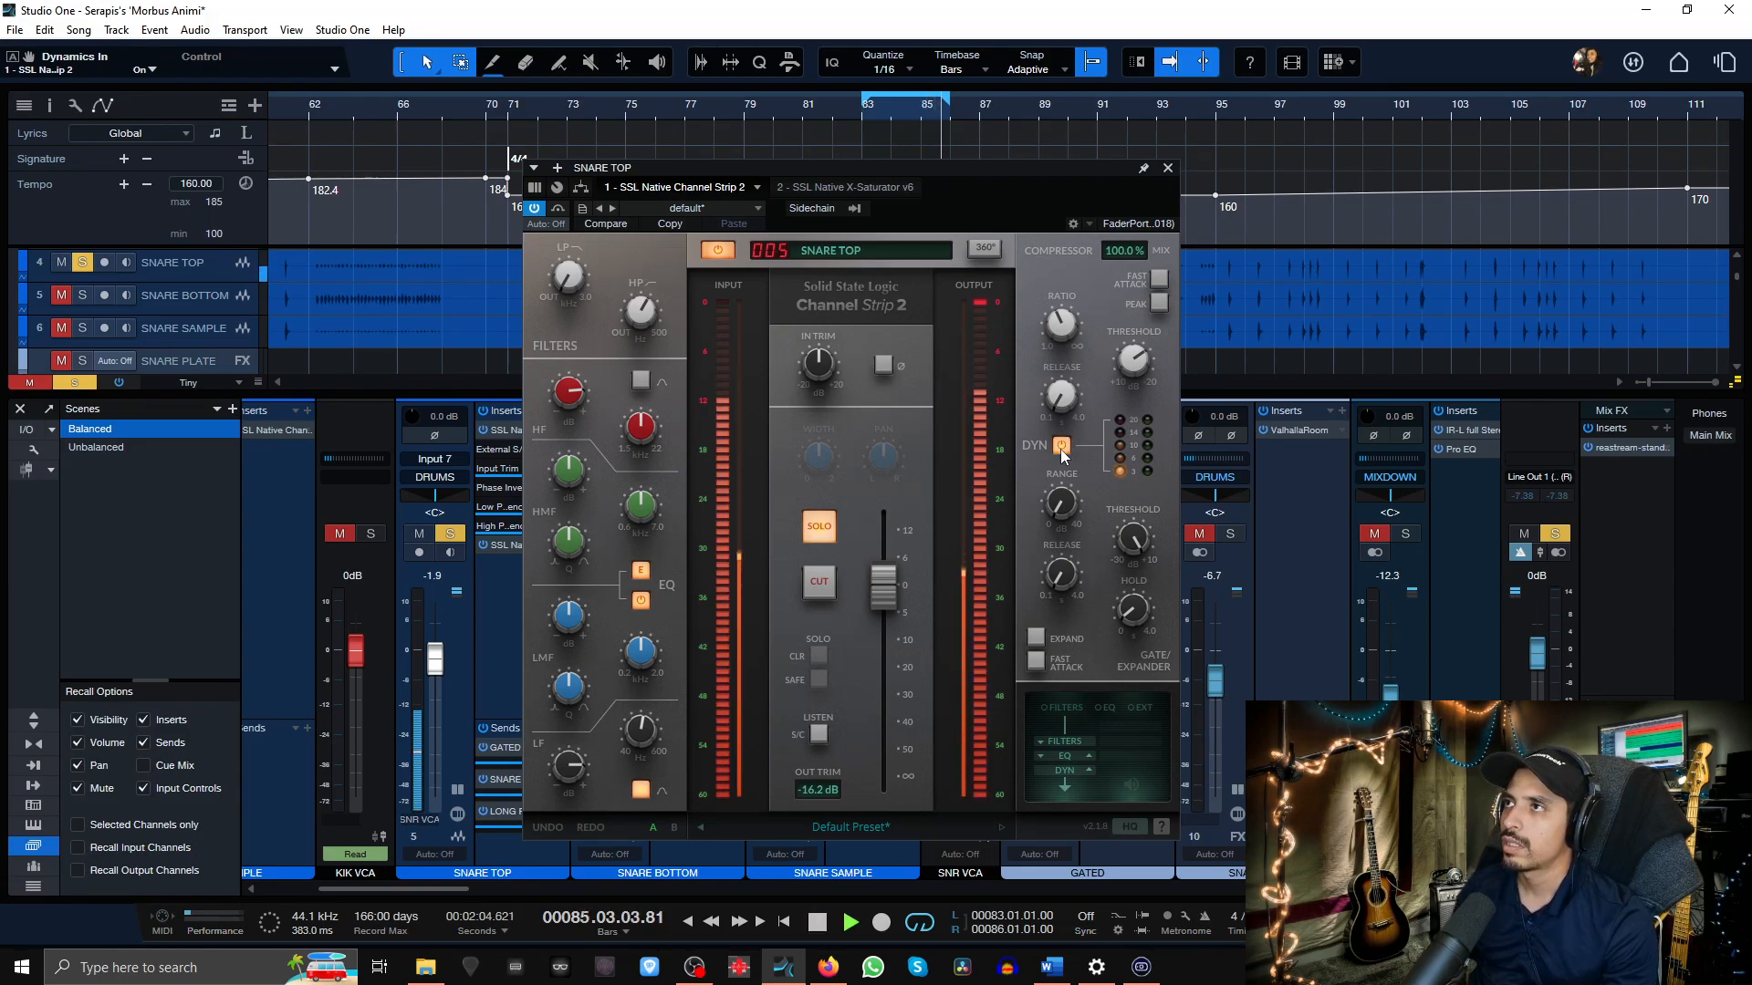
{"action": "left_click", "coordinate": [1060, 445]}
{"action": "key", "text": "space"}
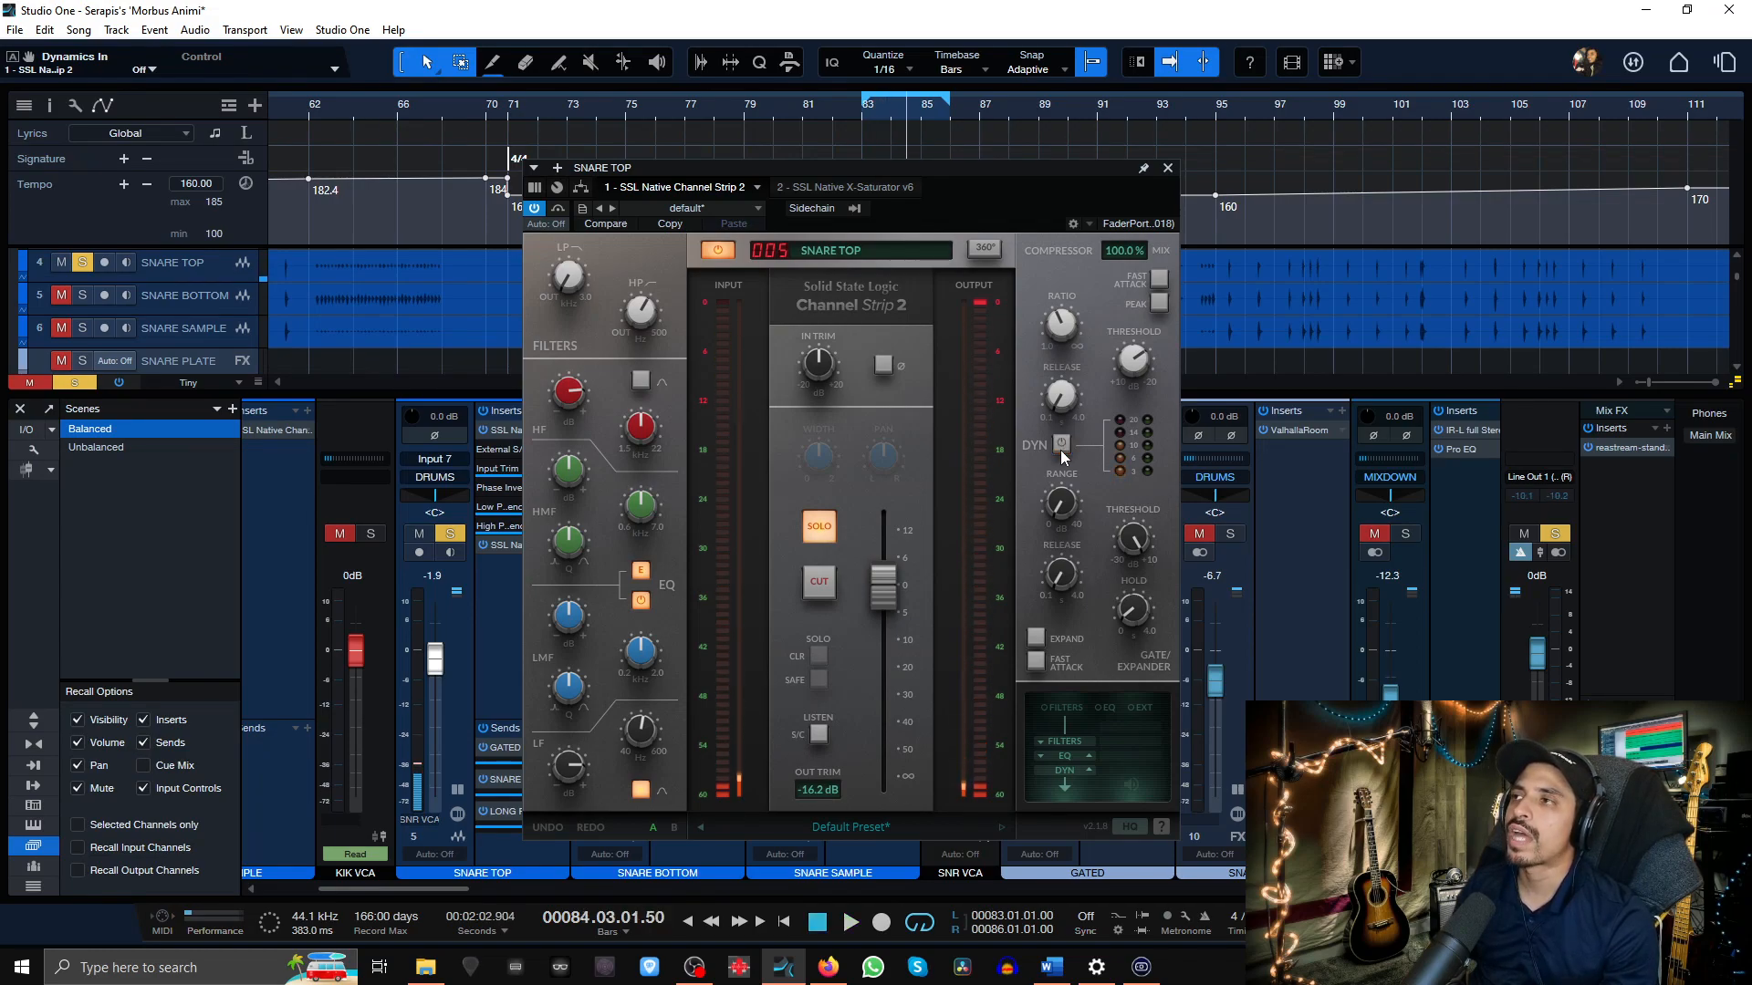
- Audition the looped snare section with dynamics off, raising the SNARE TOP channel strip fader to 8.0 dB
{"action": "key", "text": "space"}
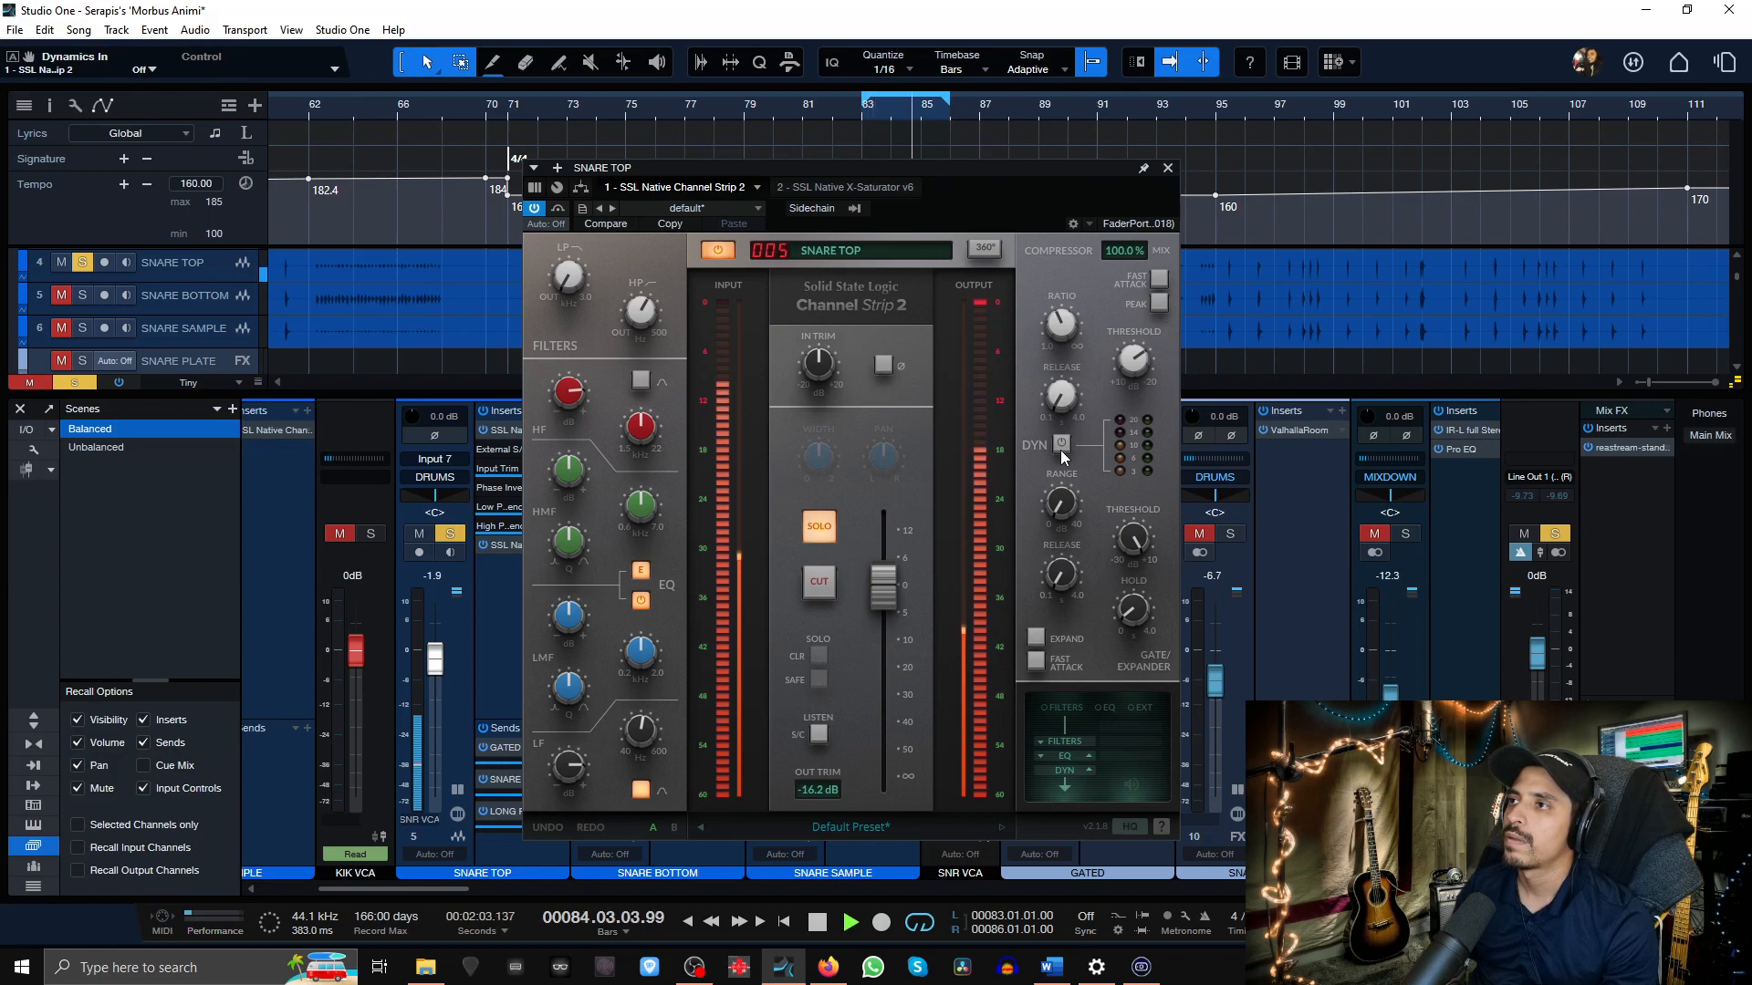
{"action": "key", "text": "space"}
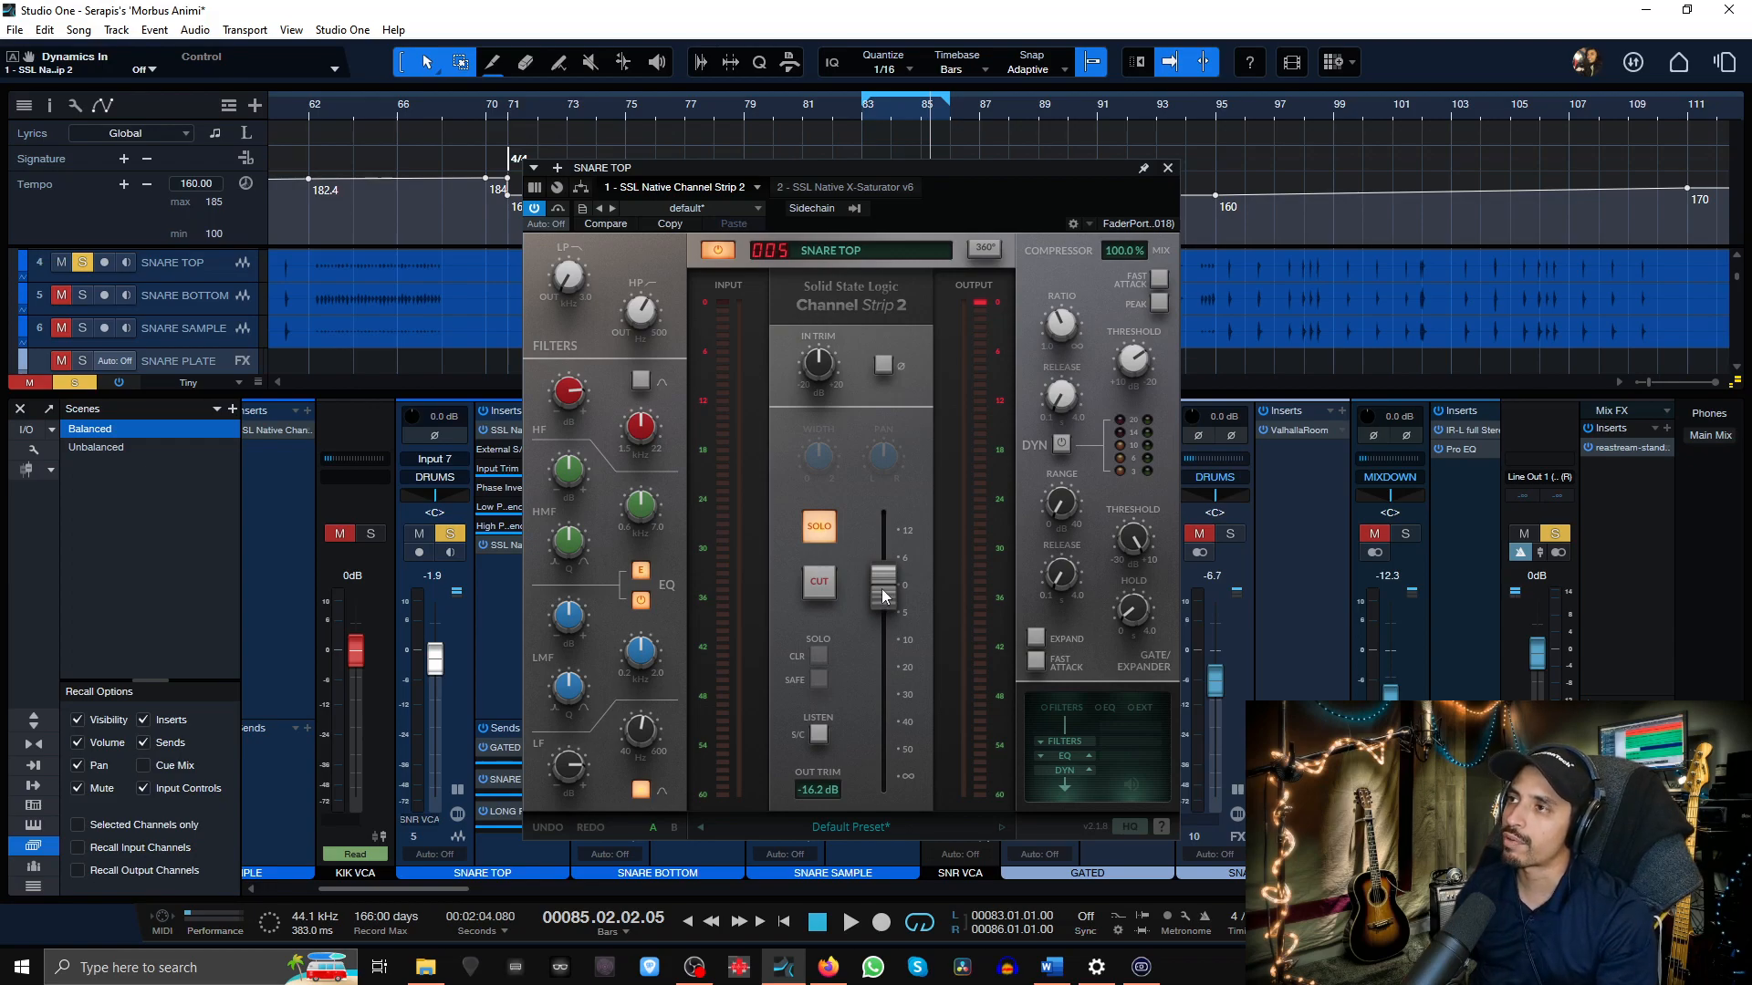
{"action": "left_click_drag", "start_coordinate": [883, 596], "coordinate": [883, 561]}
{"action": "key", "text": "space"}
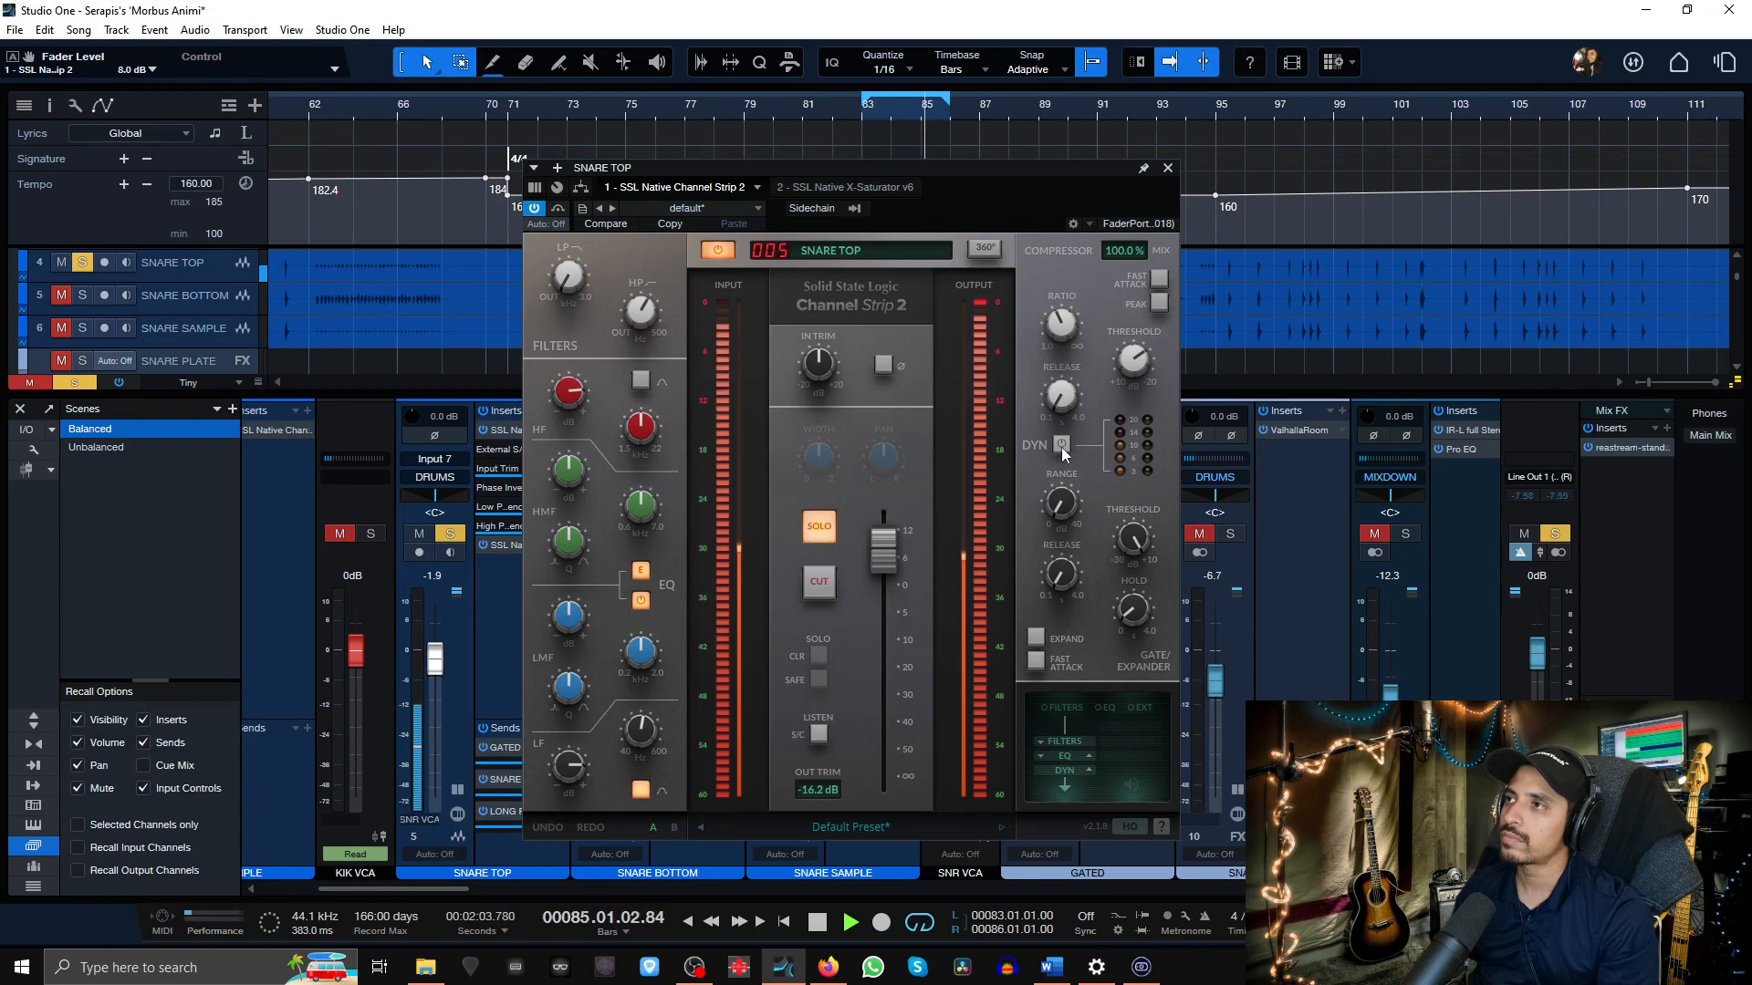
{"action": "key", "text": "space"}
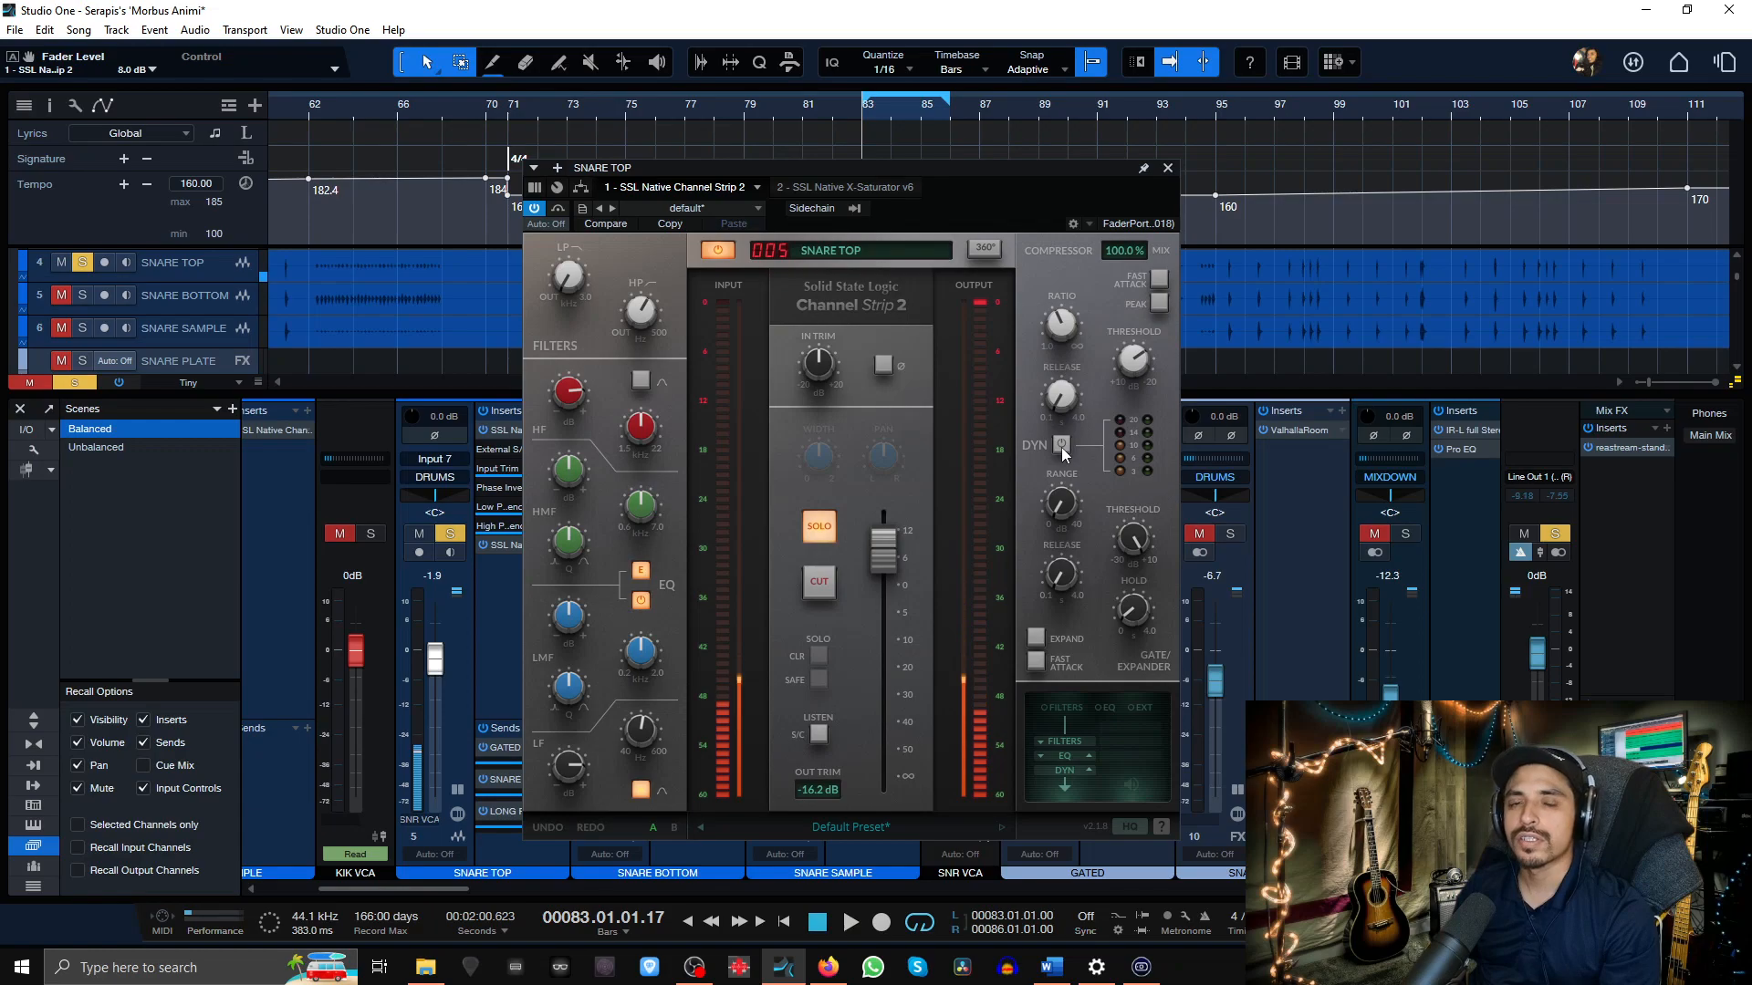
- Turn the SNARE TOP dynamics section on, audition the looped section, and clear the solo
{"action": "left_click", "coordinate": [1062, 448]}
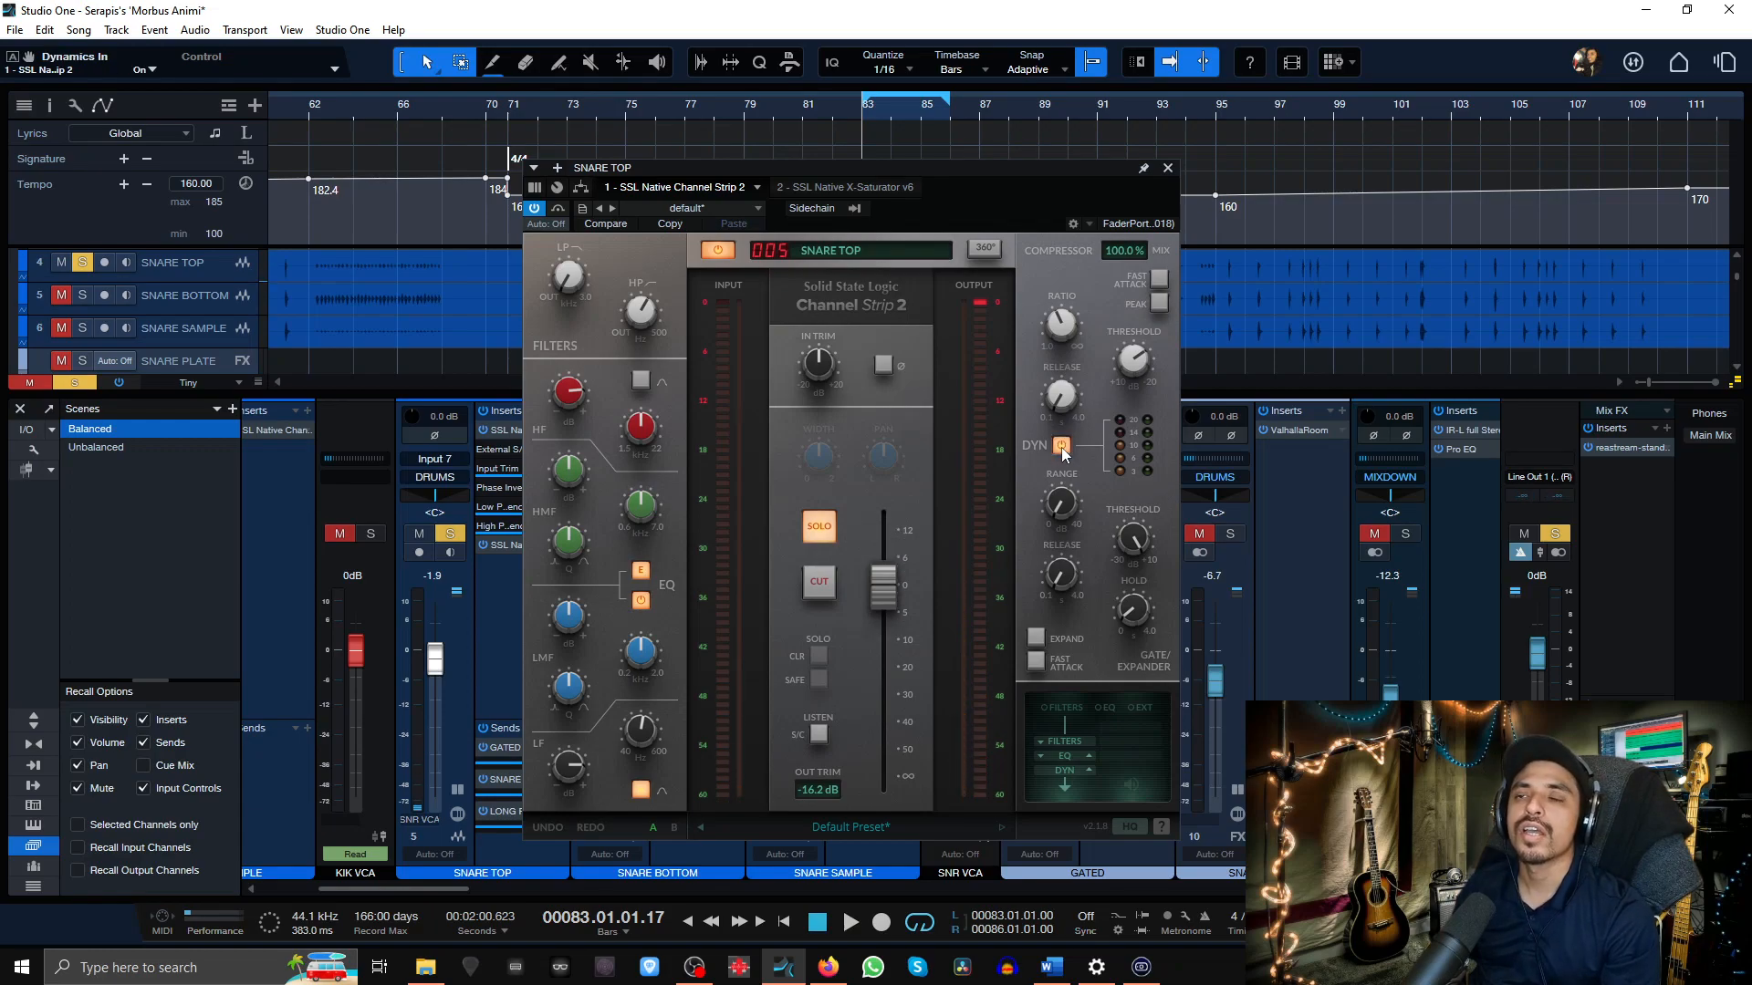
{"action": "key", "text": "space"}
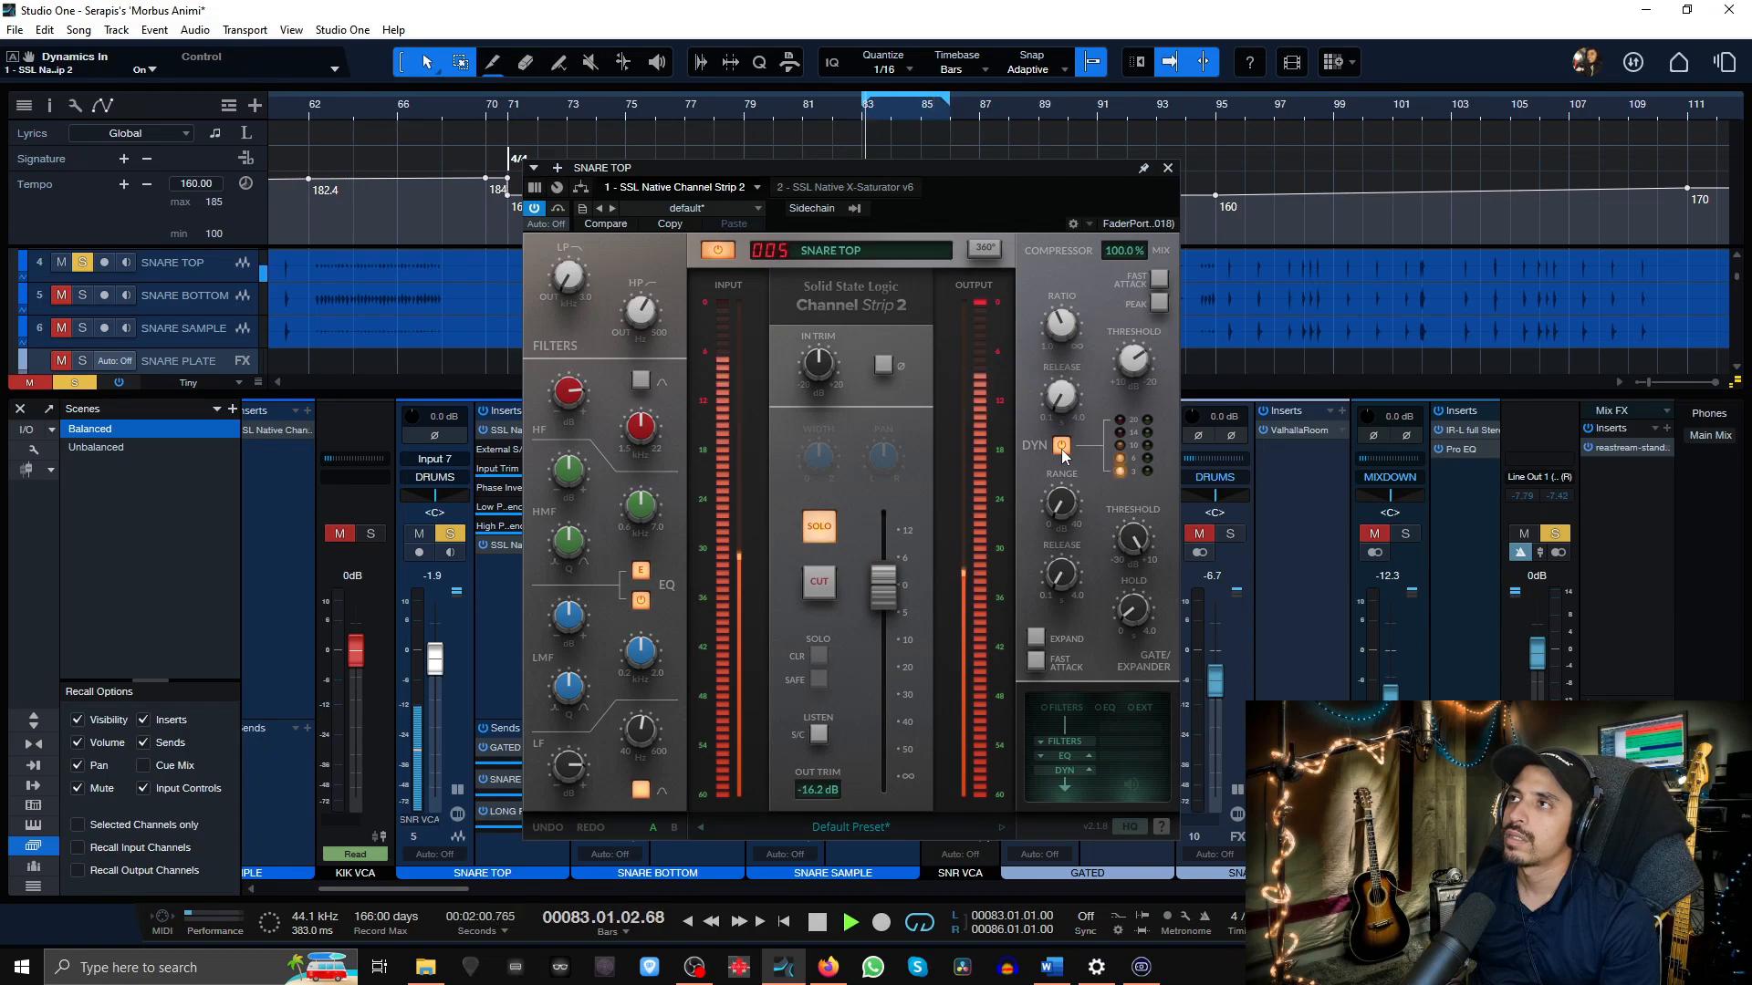
{"action": "key", "text": "space"}
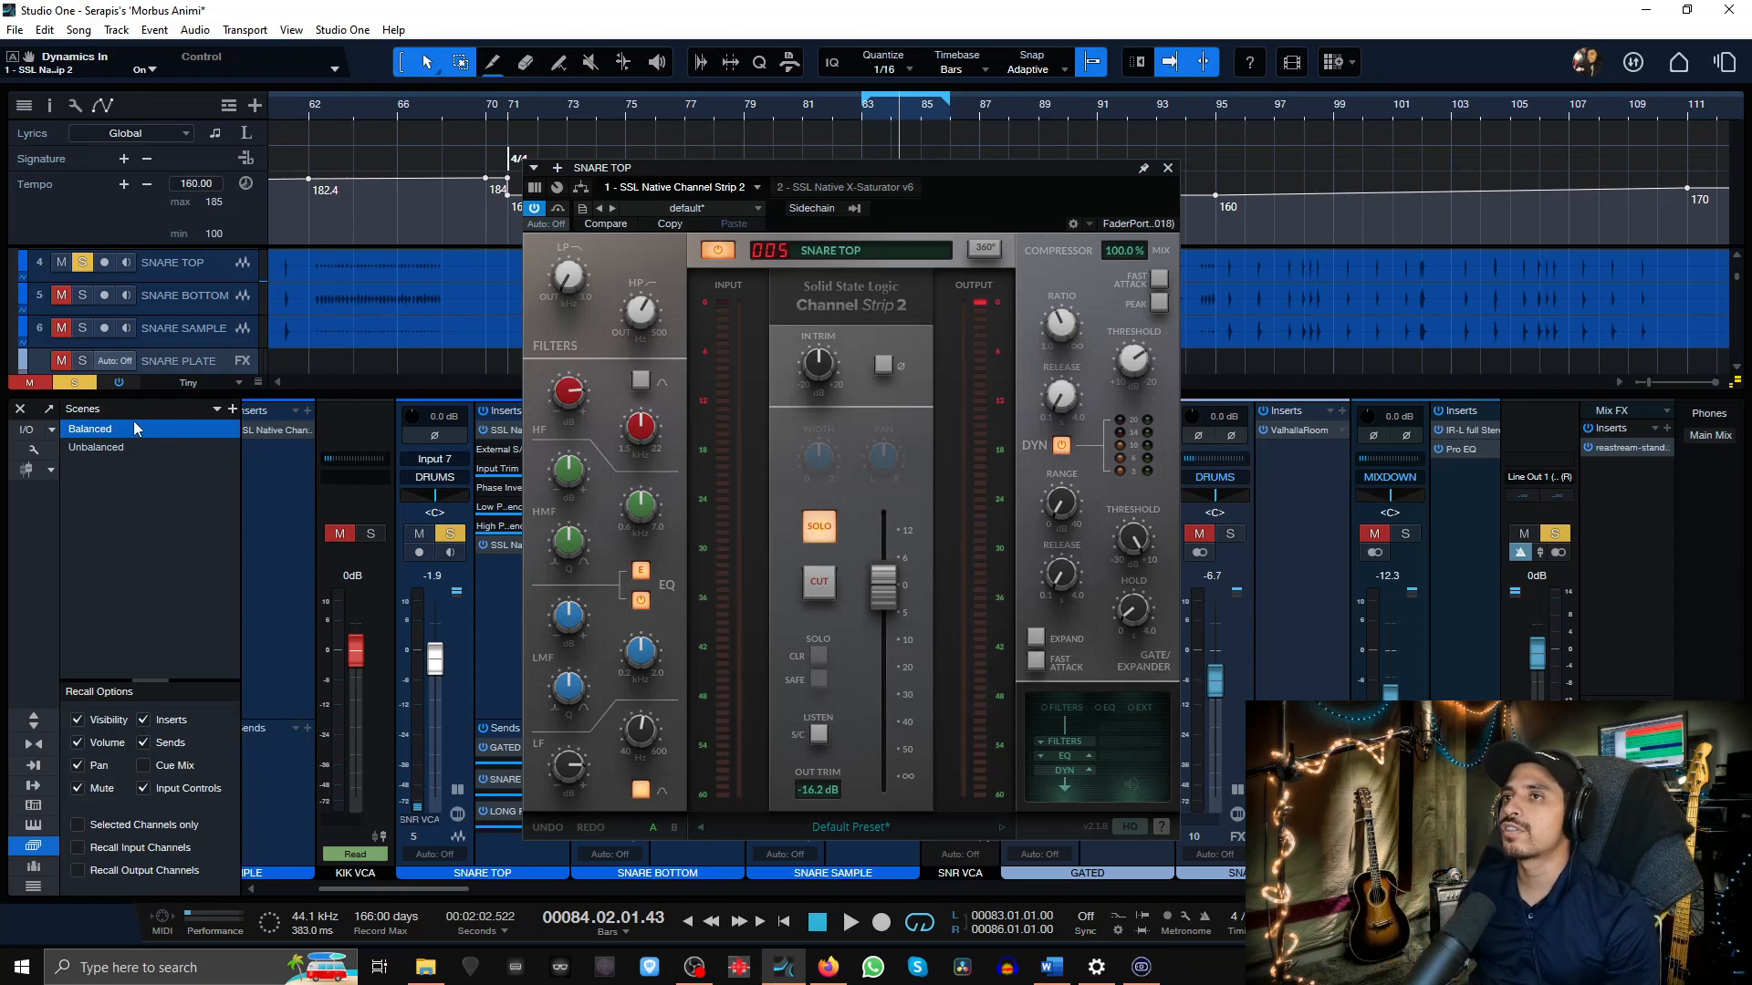
{"action": "left_click", "coordinate": [57, 384]}
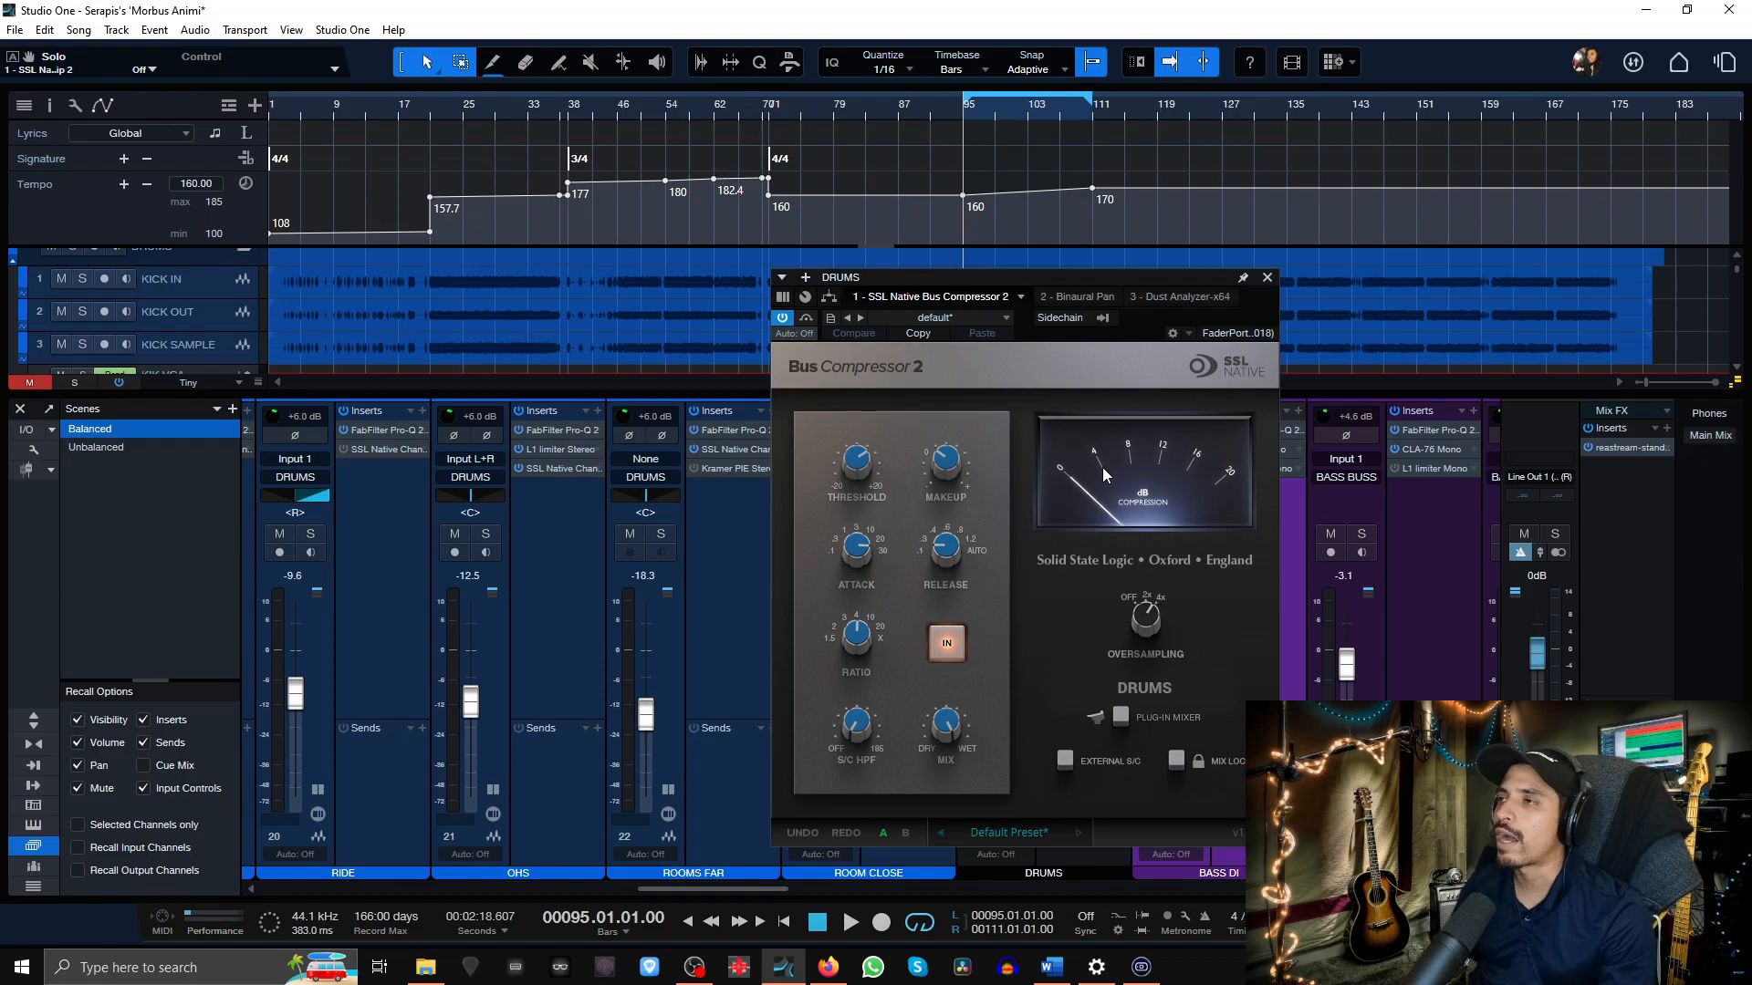
- Compare the bar 95 to 111 section with the DRUMS Bus Compressor 2 engaged and bypassed, then close the plug-in
{"action": "key", "text": "space"}
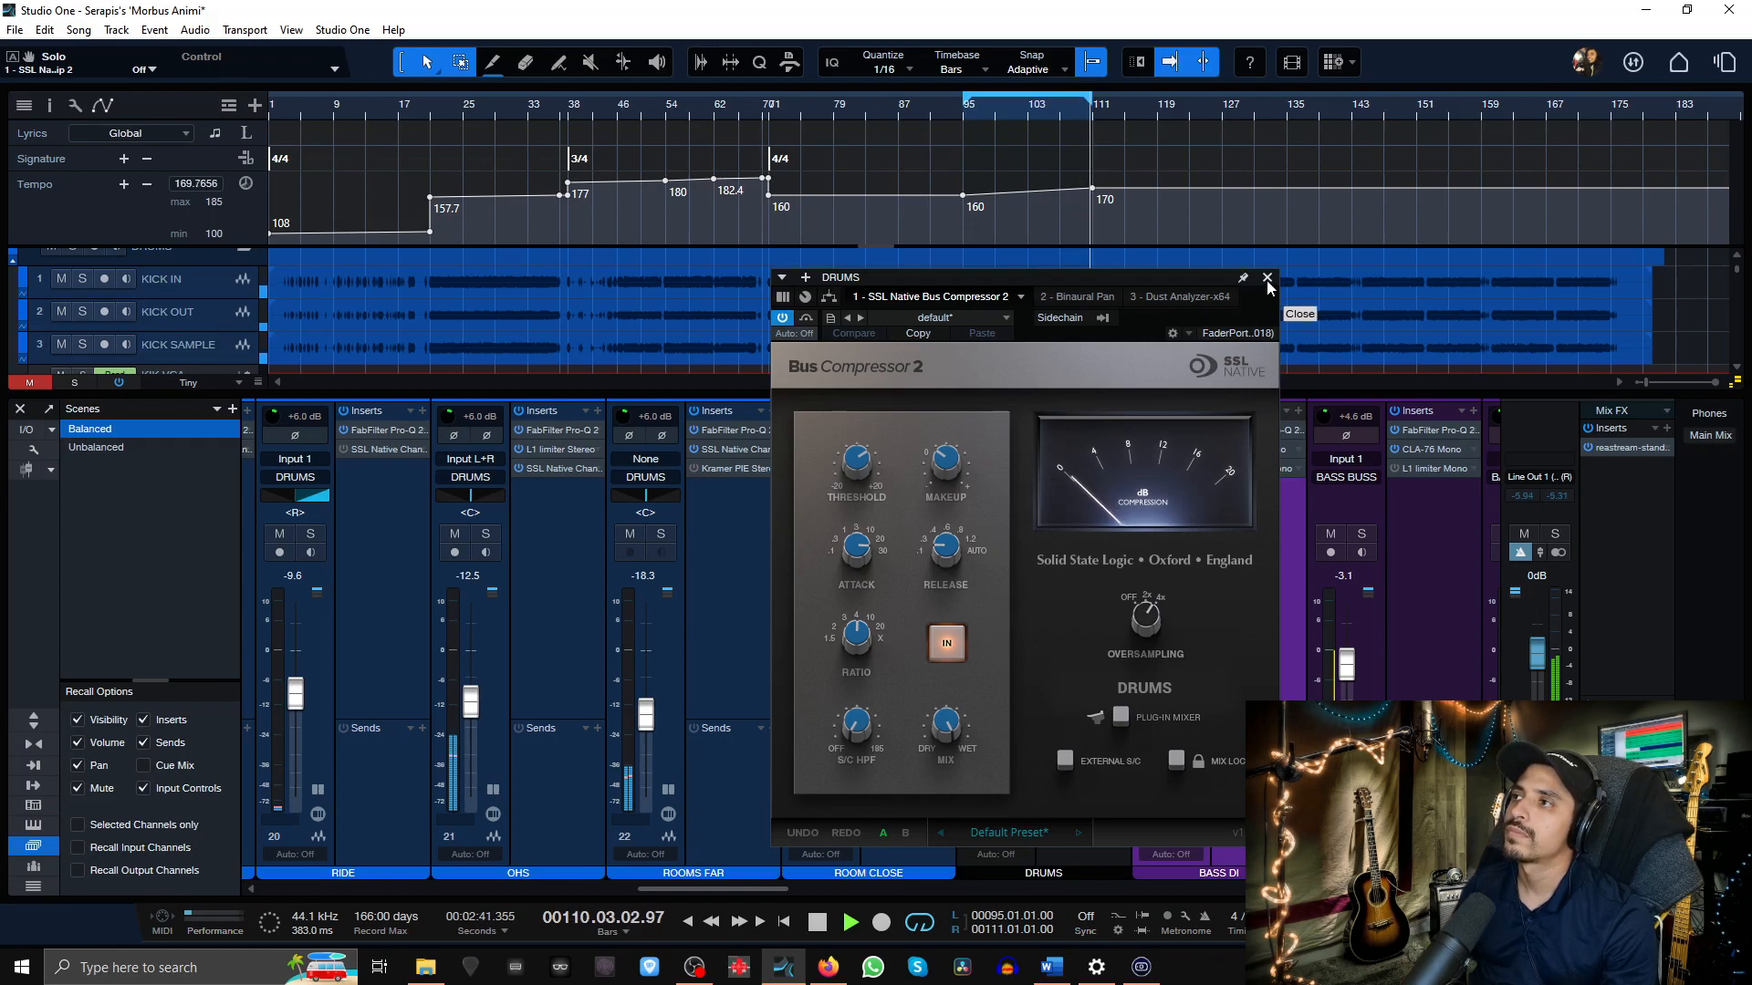
{"action": "key", "text": "space"}
{"action": "left_click", "coordinate": [957, 641]}
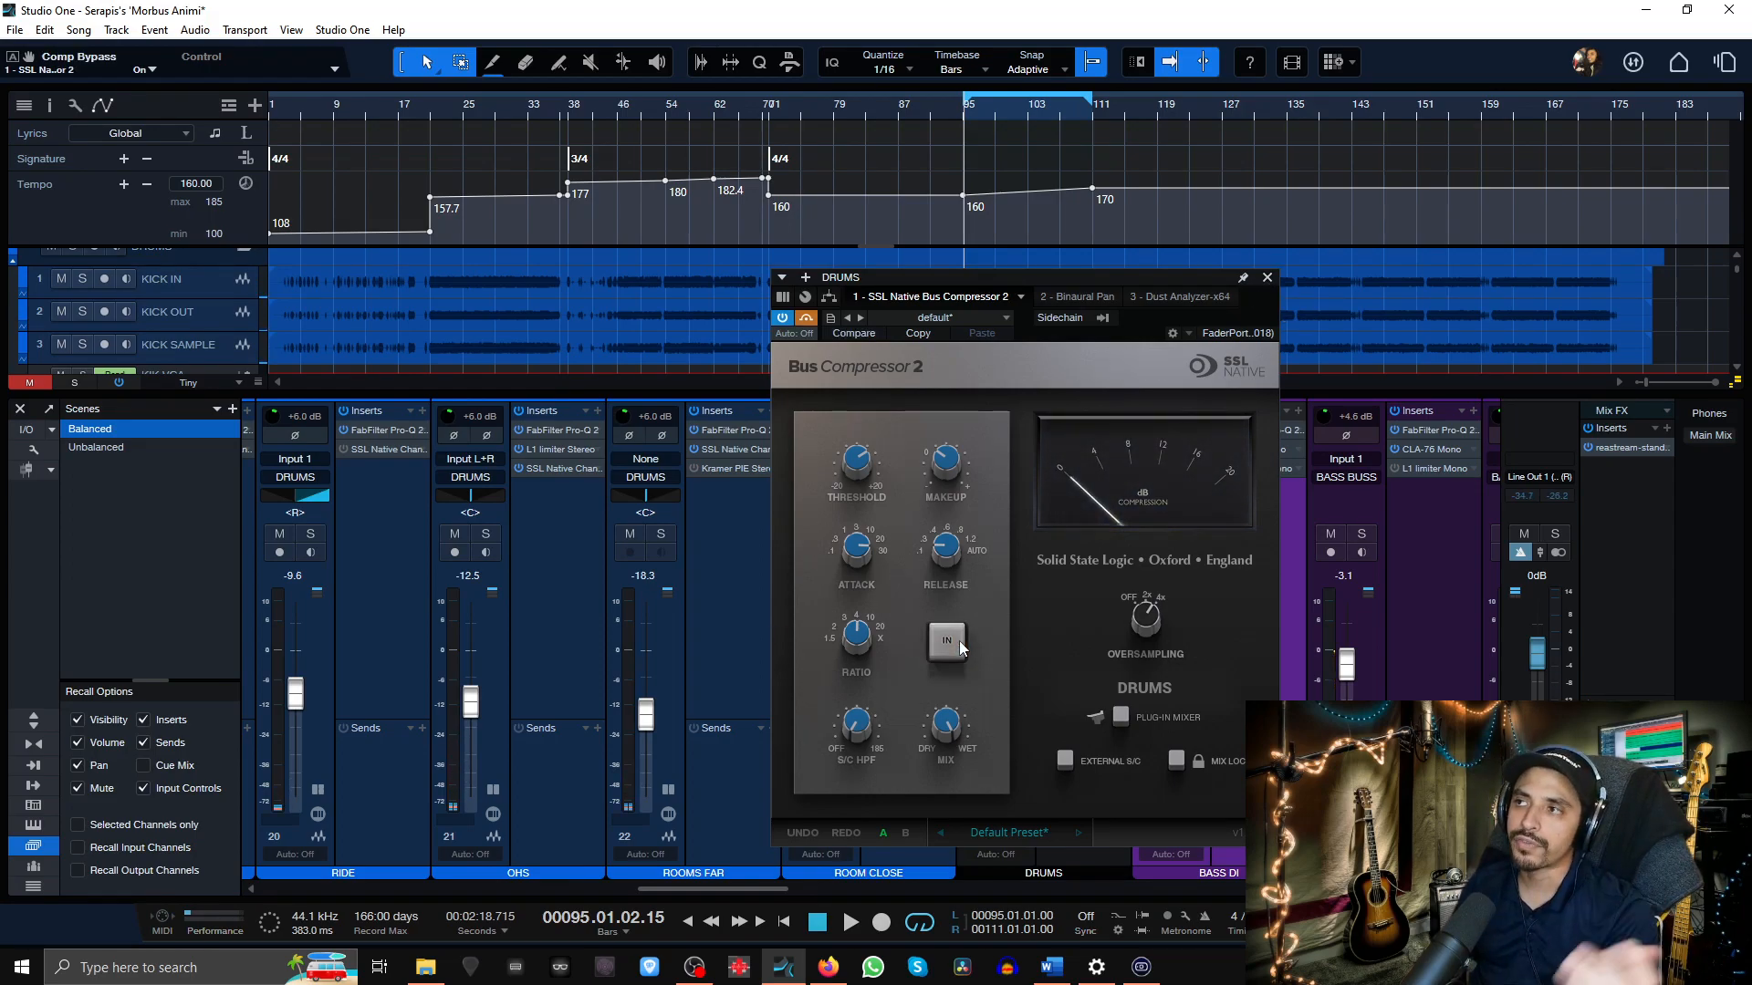
{"action": "key", "text": "space"}
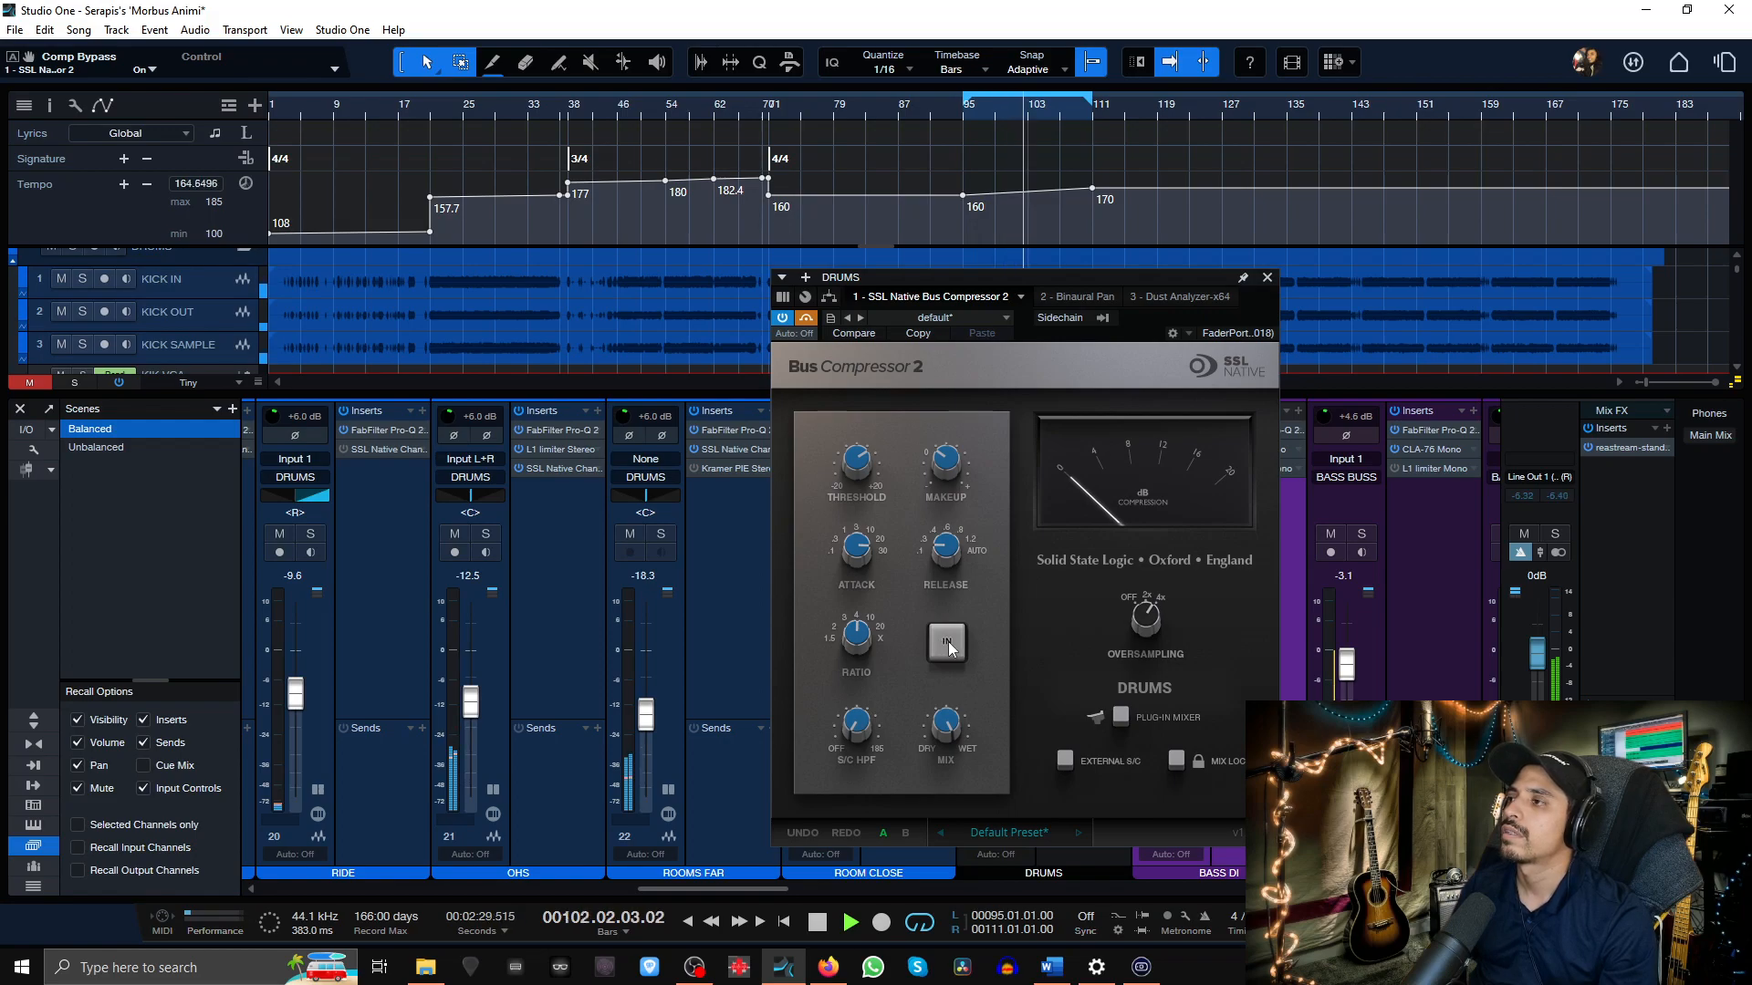
{"action": "left_click", "coordinate": [949, 642]}
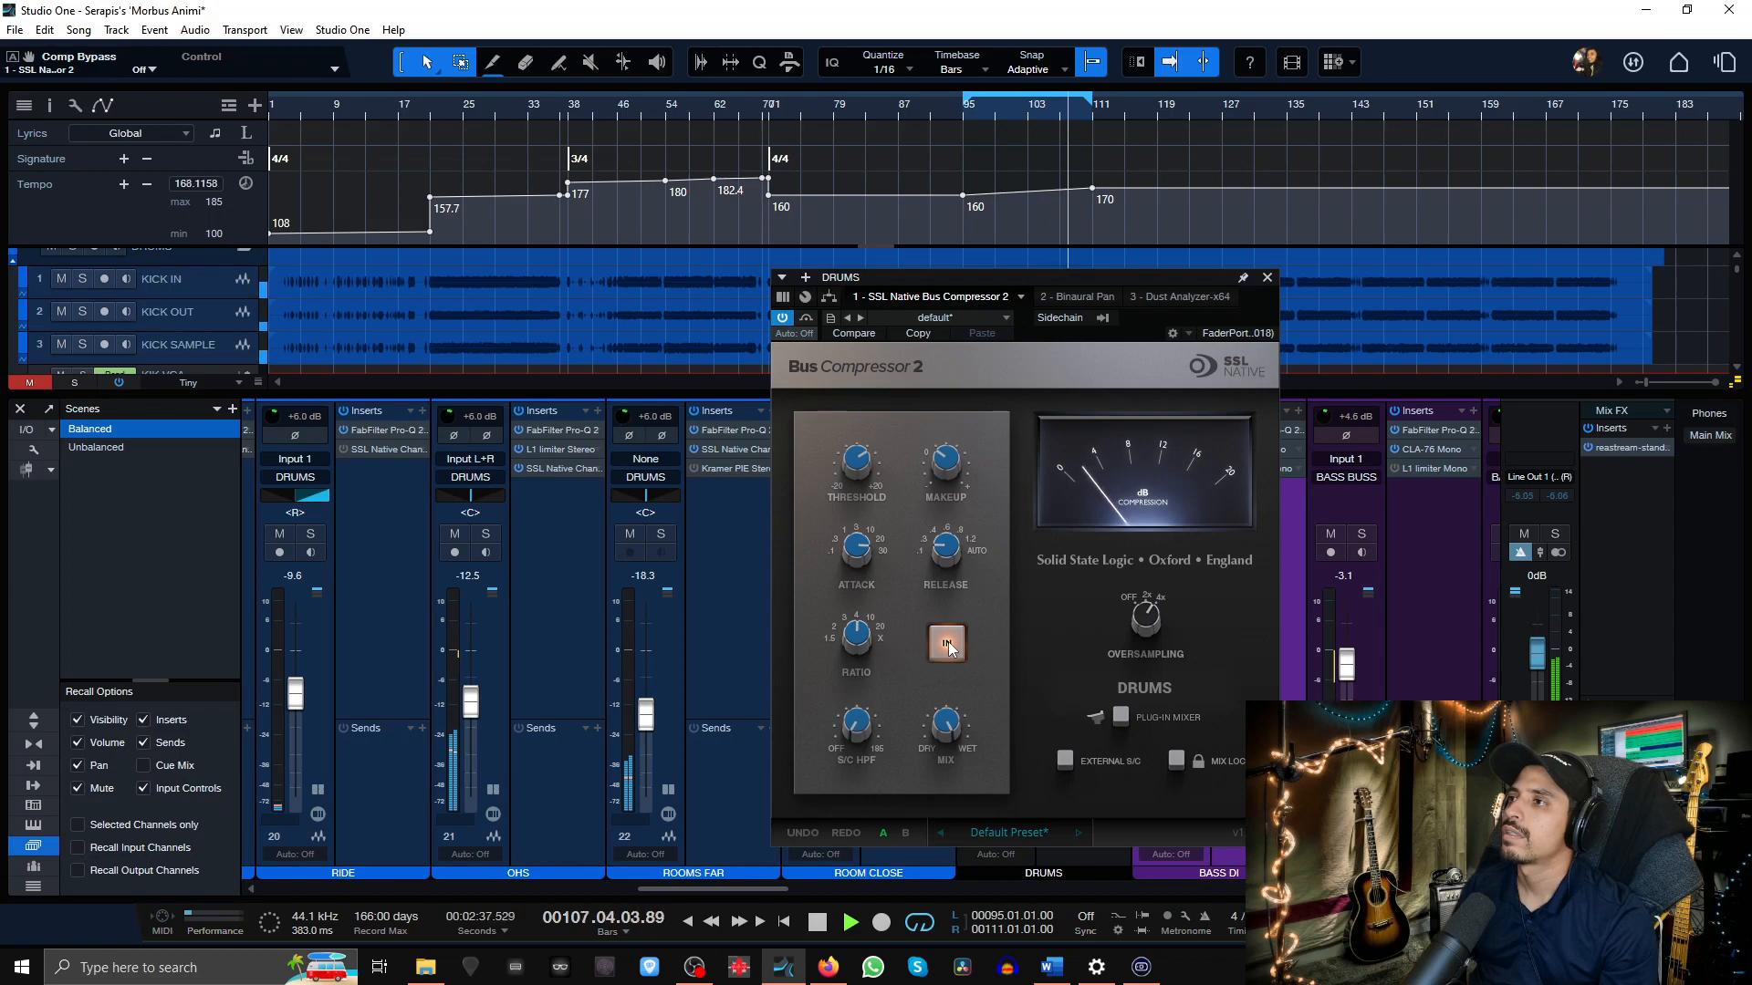
{"action": "key", "text": "space"}
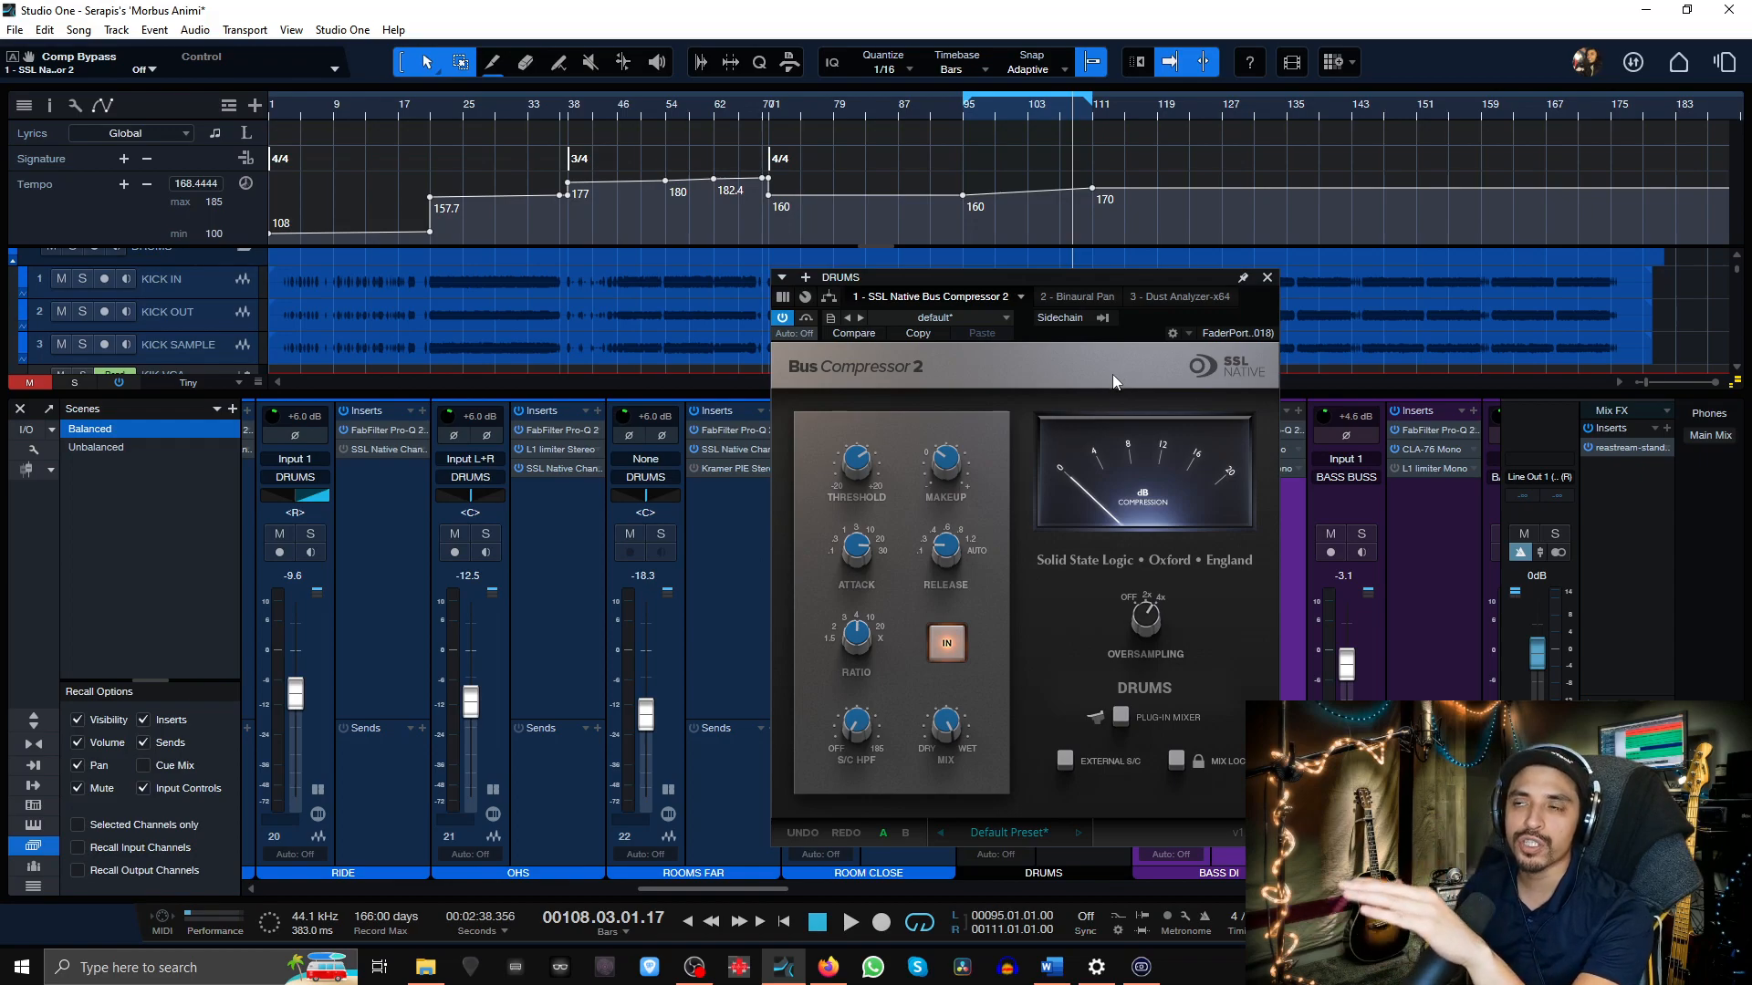
{"action": "left_click", "coordinate": [1269, 282]}
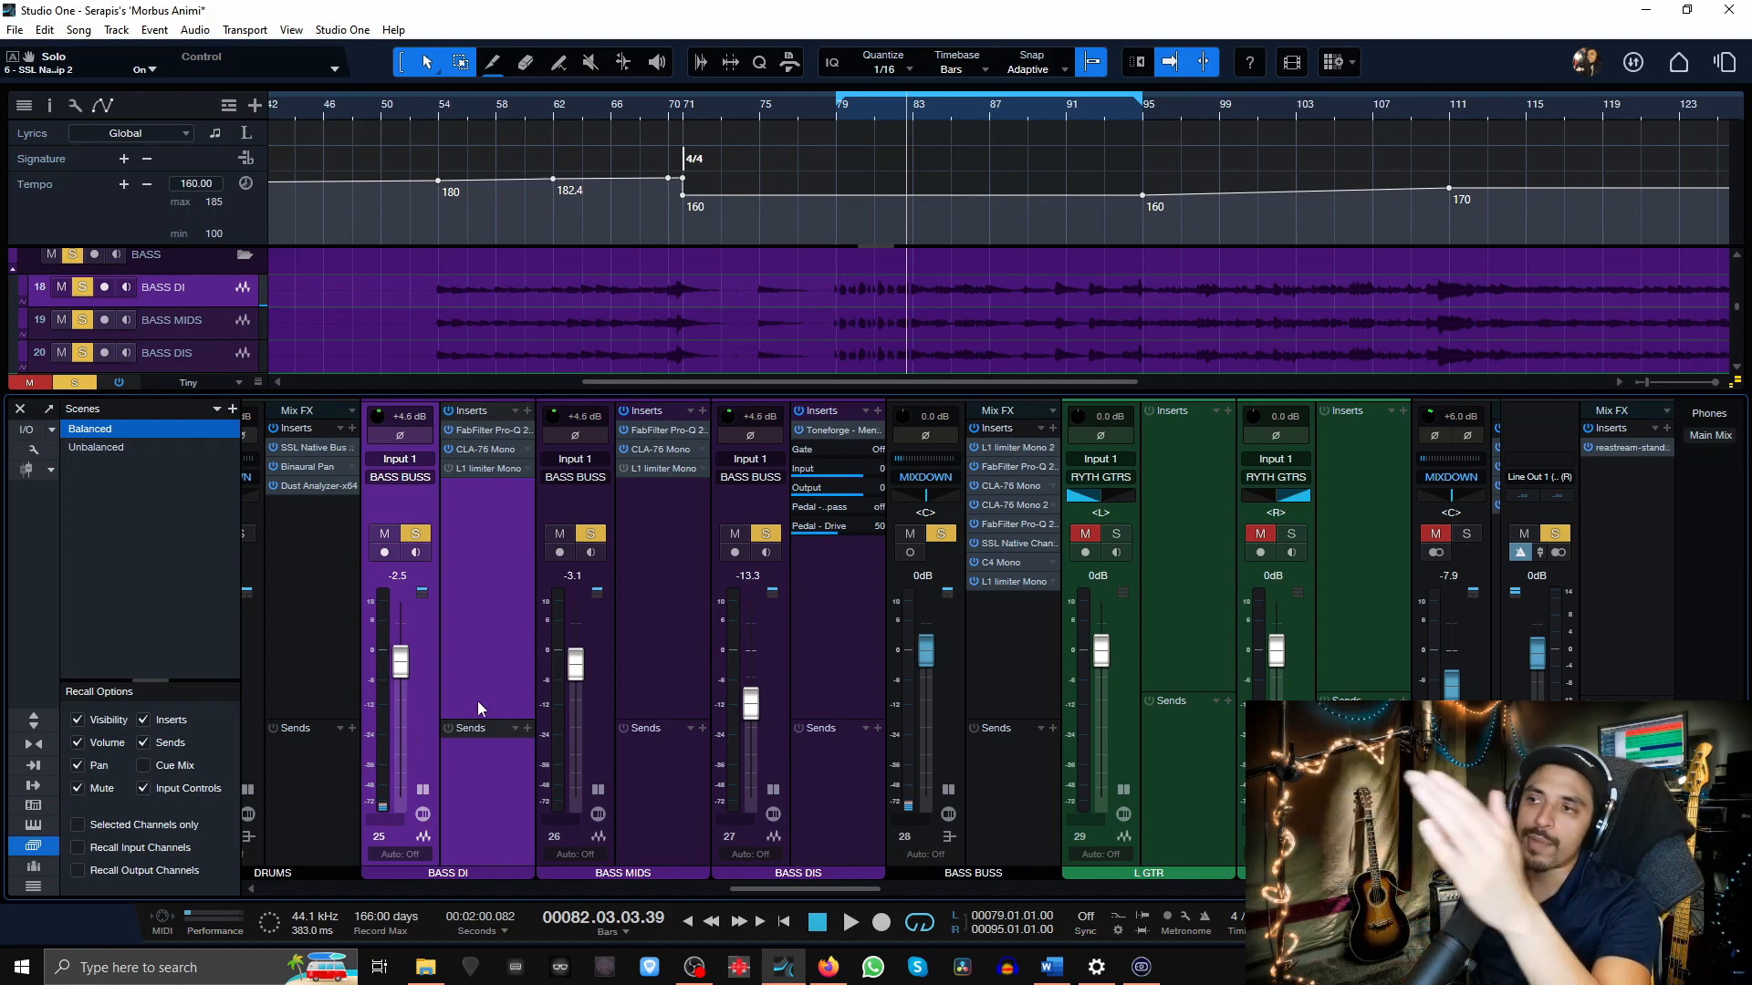
- Solo only BASS DI among the bass tracks and audition it
{"action": "left_click", "coordinate": [633, 684]}
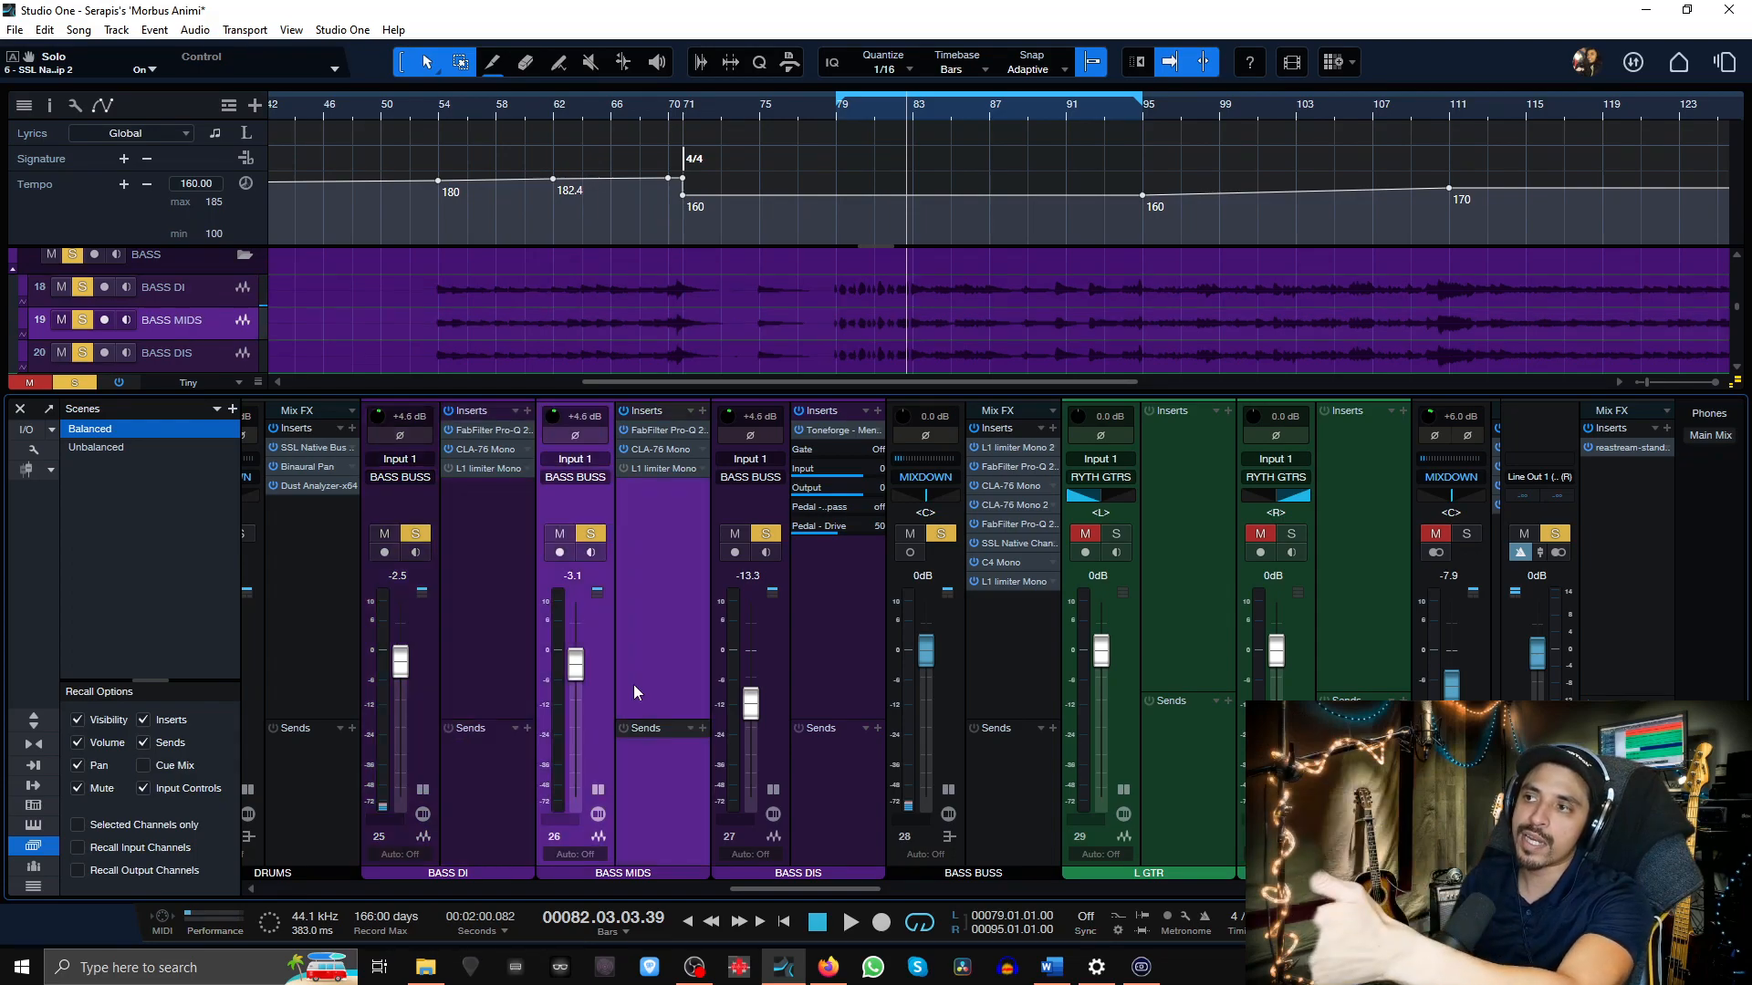
{"action": "left_click", "coordinate": [815, 650]}
{"action": "left_click", "coordinate": [421, 535], "text": "alt"}
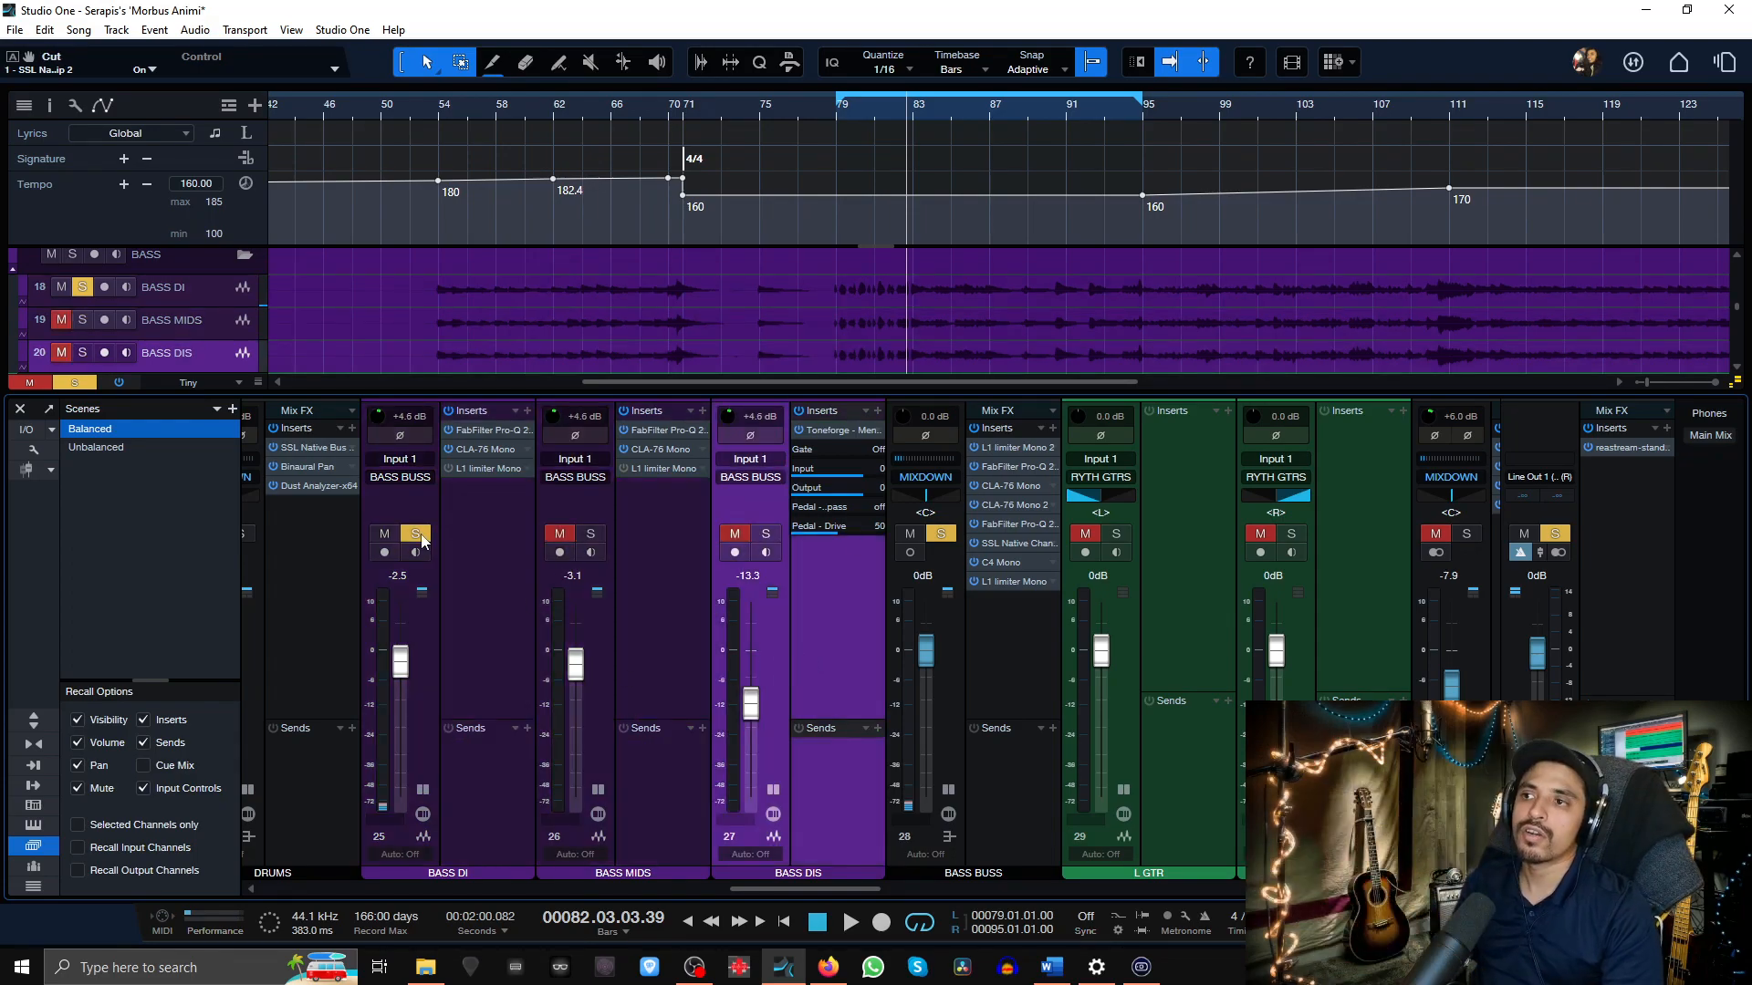
{"action": "key", "text": "space"}
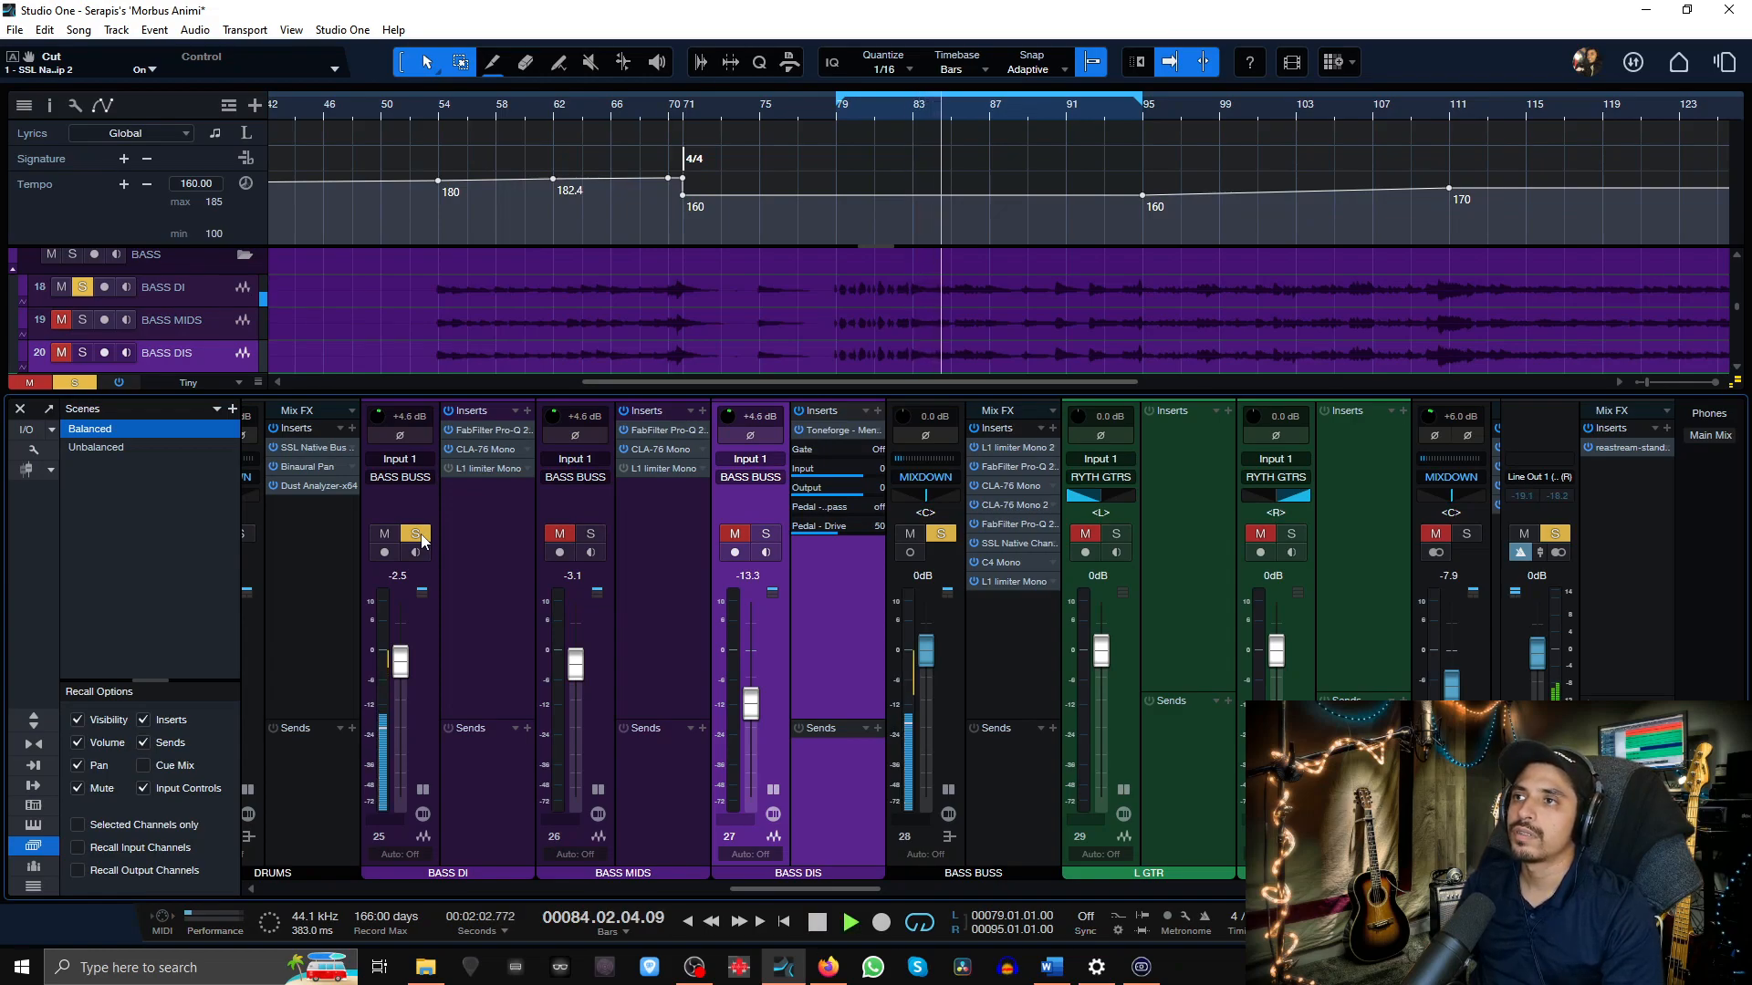
- Switch the exclusive solo to BASS MIDS, audition it from bar 79, and release the solo
{"action": "left_click", "coordinate": [589, 534], "text": "alt"}
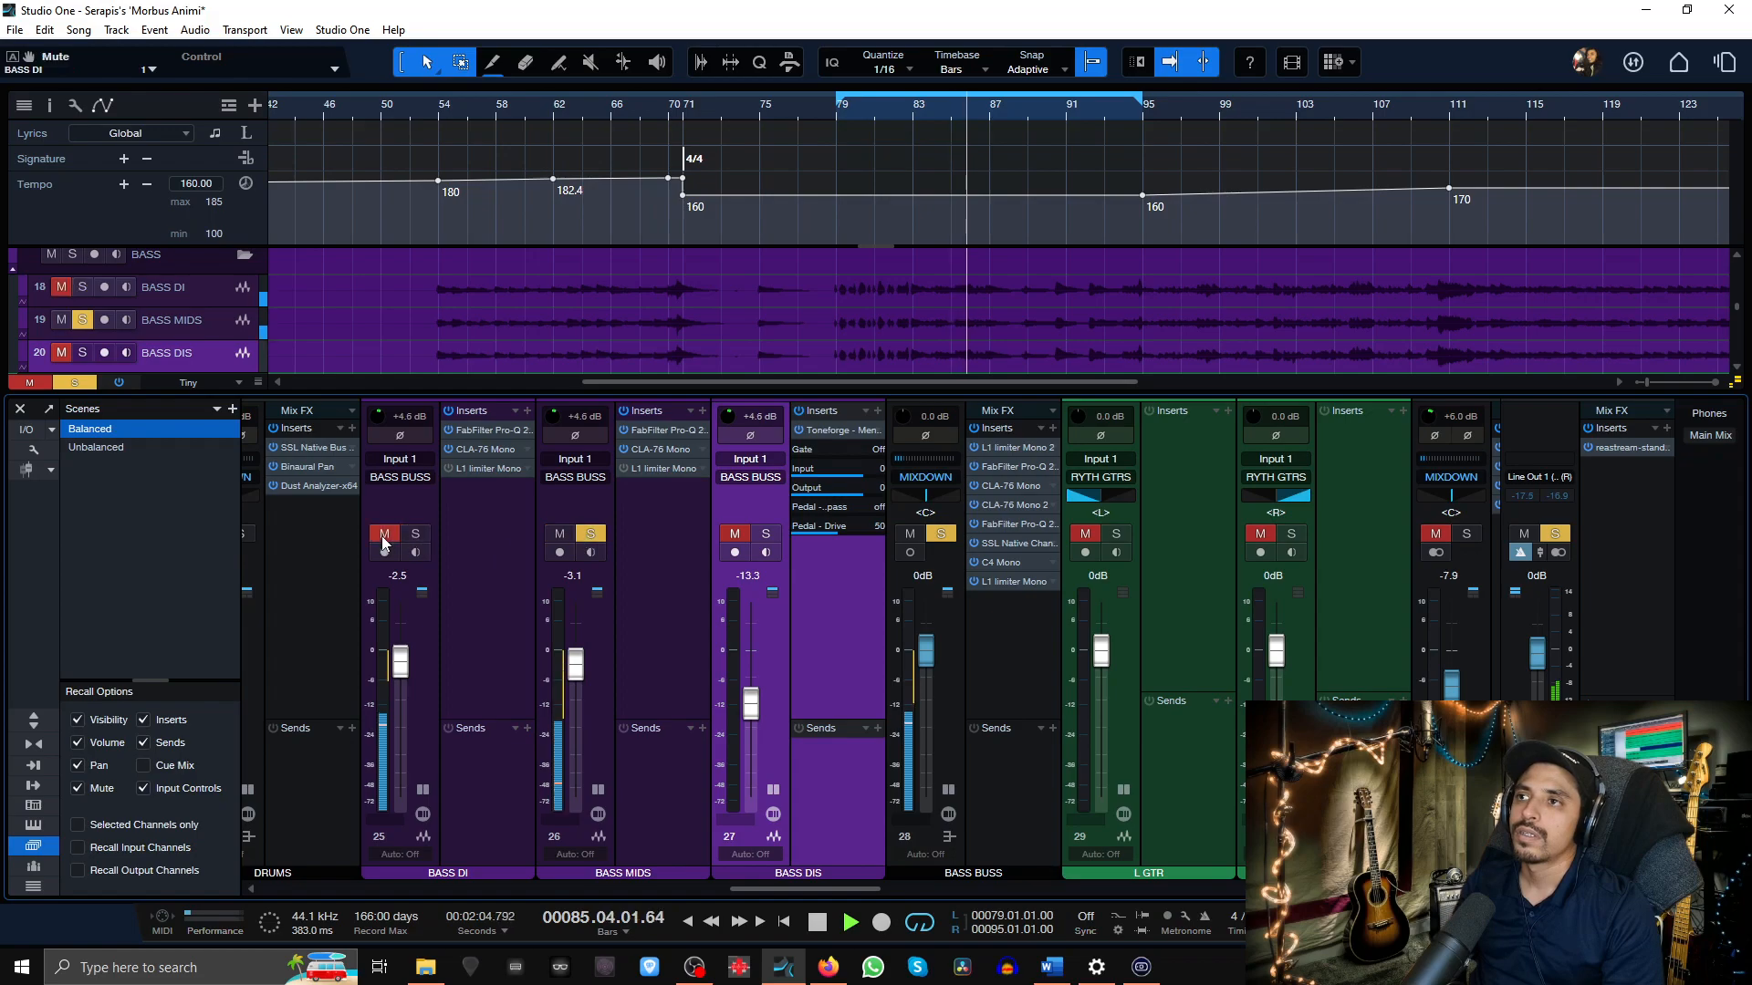
{"action": "key", "text": "space"}
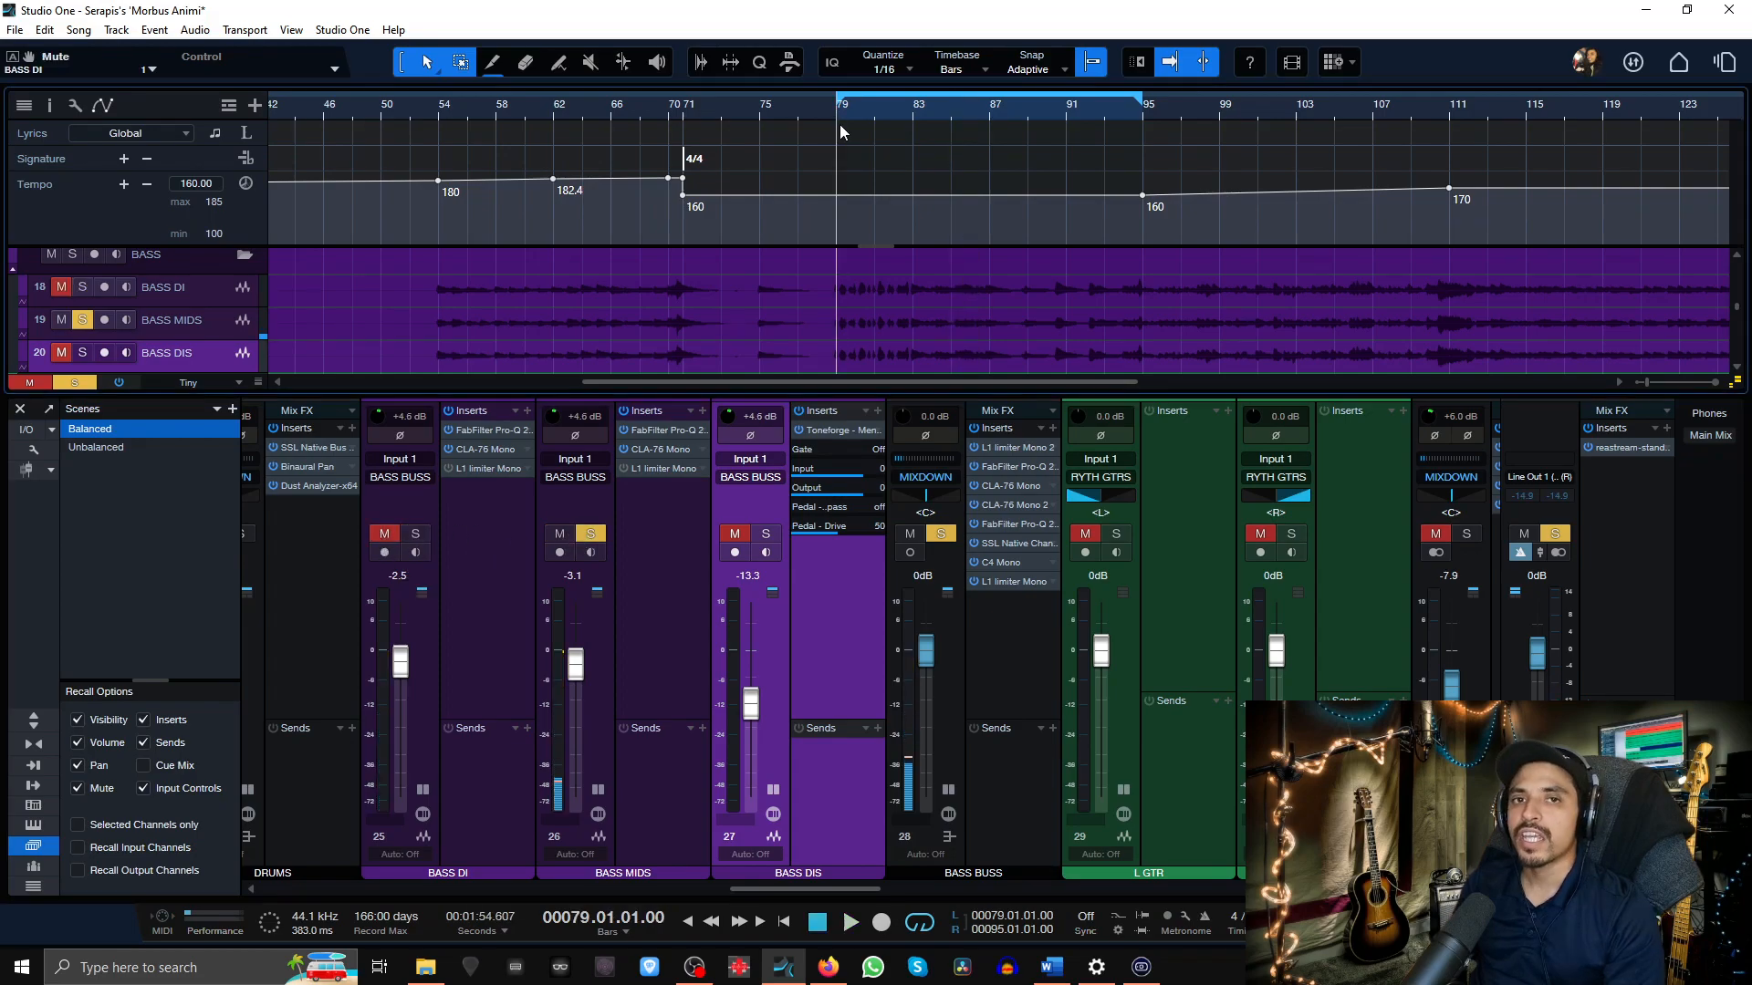
{"action": "key", "text": "space"}
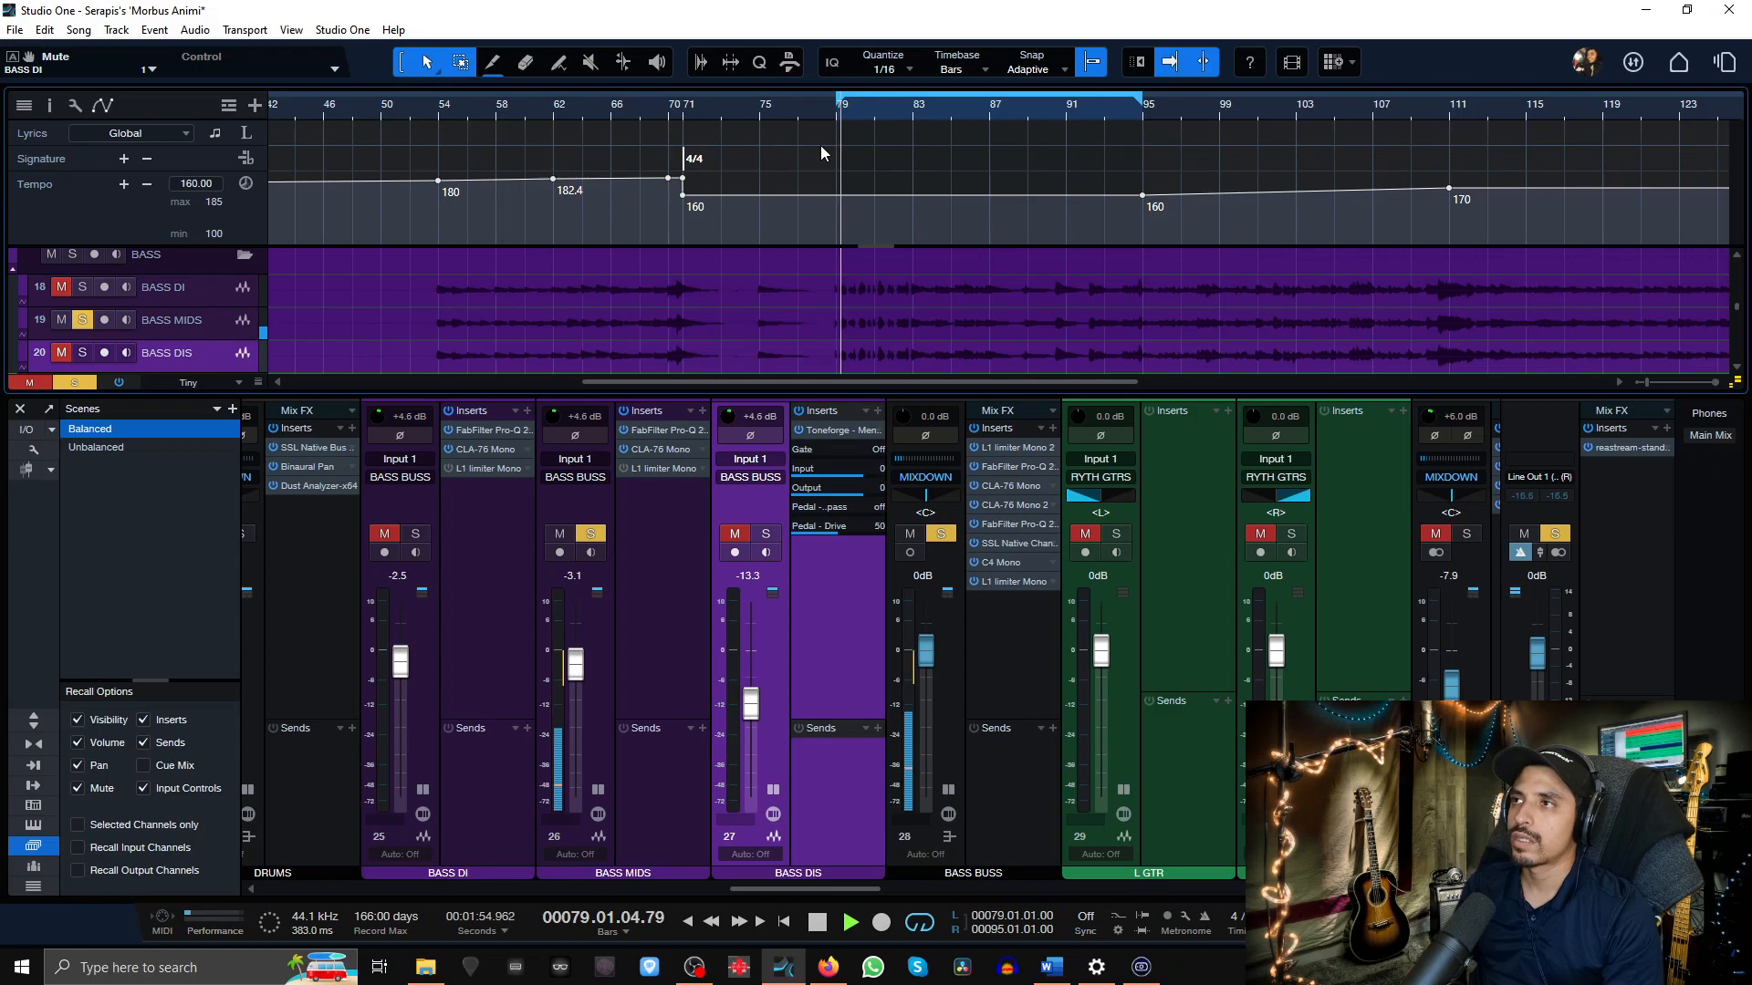
{"action": "left_click", "coordinate": [590, 536]}
{"action": "key", "text": "space"}
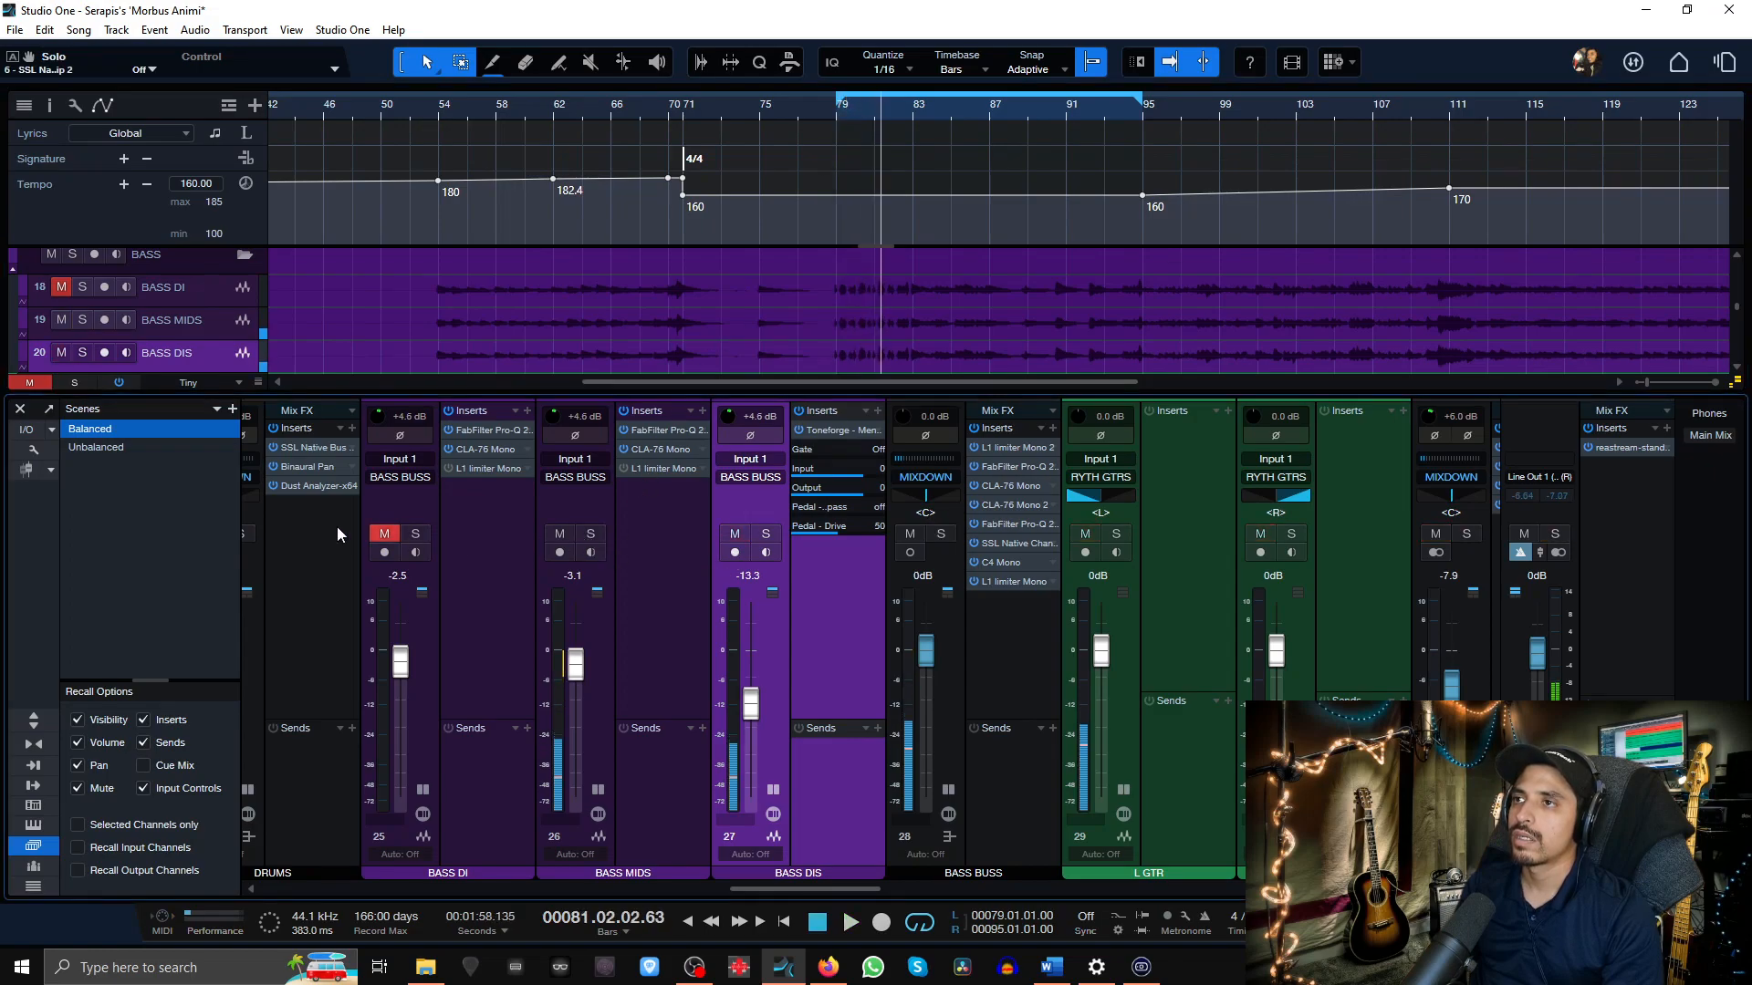
- Solo only BASS DIS and audition it from bar 79
{"action": "left_click", "coordinate": [384, 532]}
{"action": "left_click", "coordinate": [765, 534]}
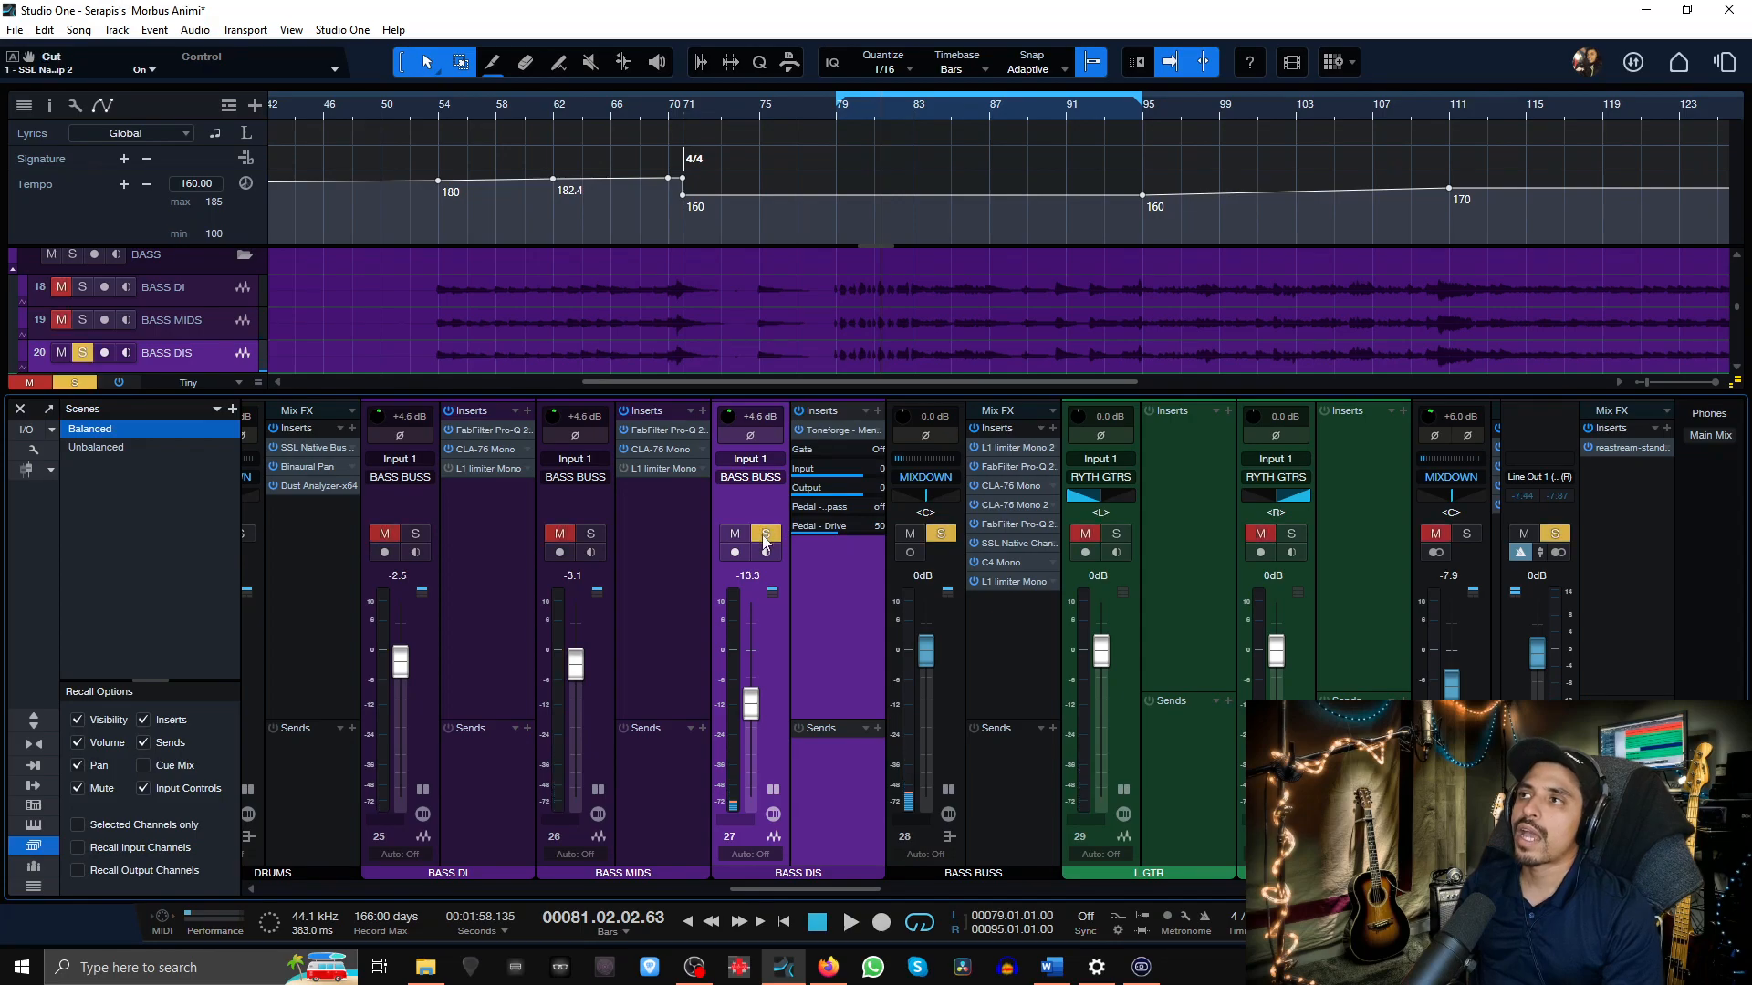
{"action": "left_click", "coordinate": [839, 121]}
{"action": "key", "text": "space"}
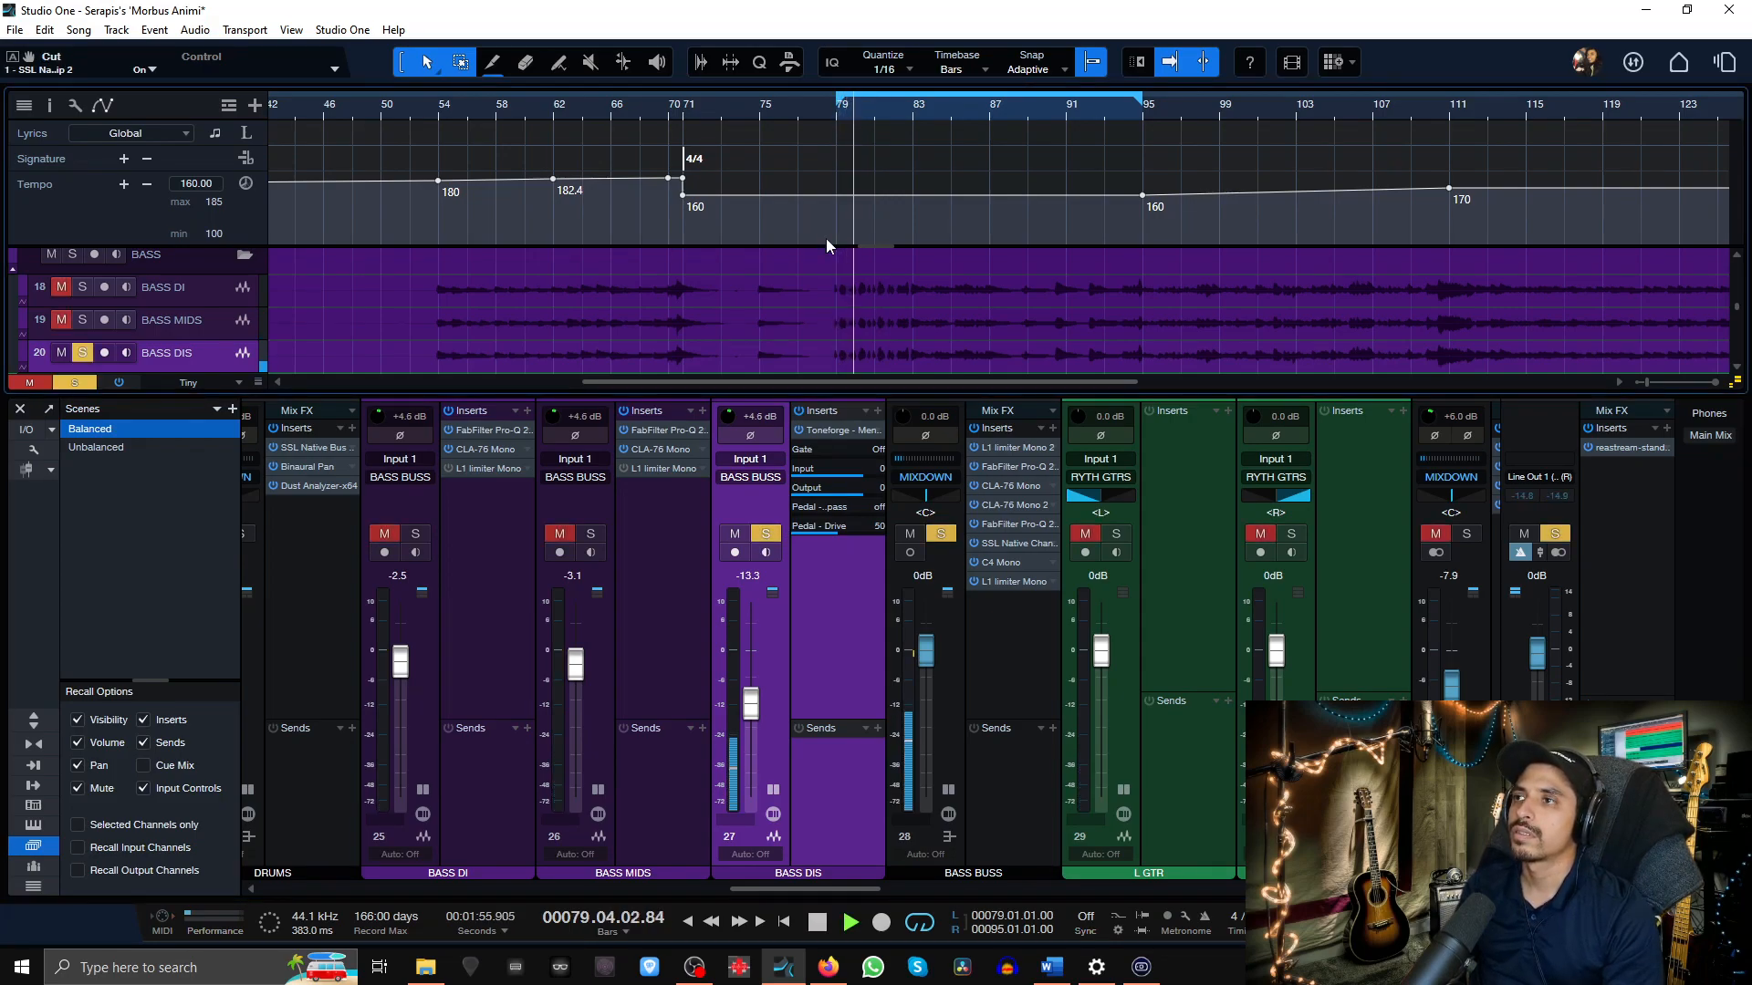
{"action": "key", "text": "space"}
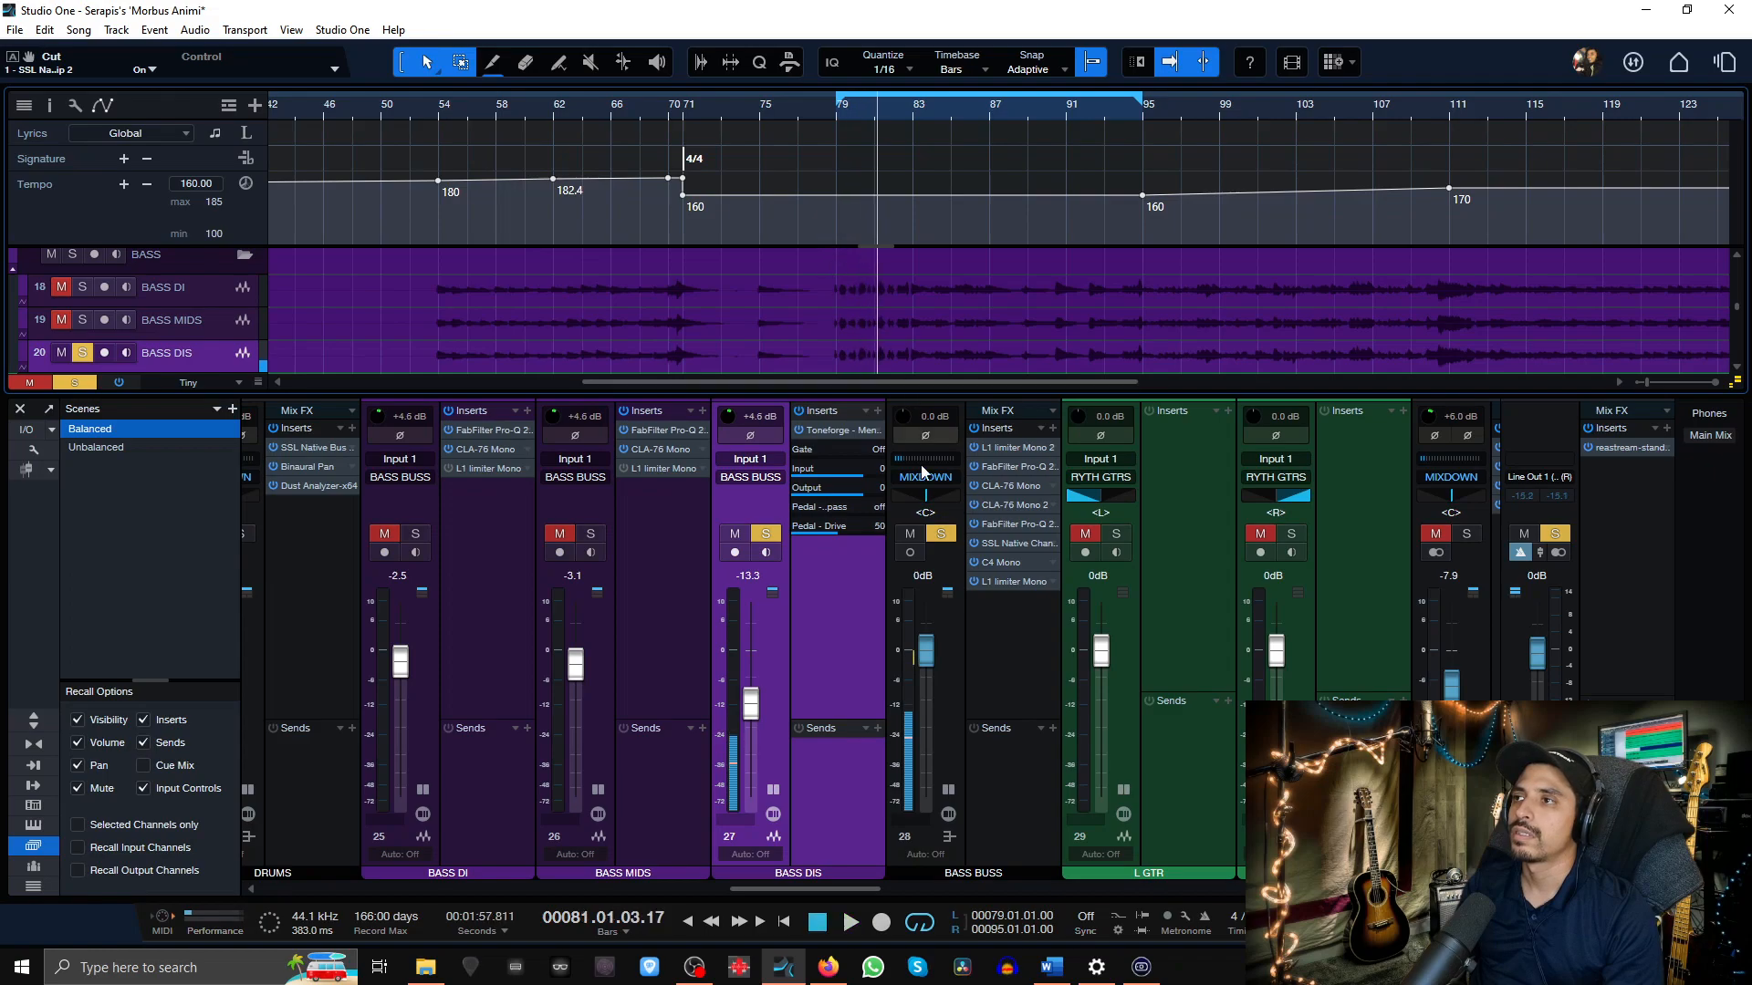
- Solo BASS BUSS, audition all three bass tracks together from bar 79, and release the solo
{"action": "left_click", "coordinate": [946, 538]}
{"action": "key", "text": "space"}
{"action": "left_click", "coordinate": [837, 114]}
{"action": "left_click", "coordinate": [941, 534]}
{"action": "key", "text": "space"}
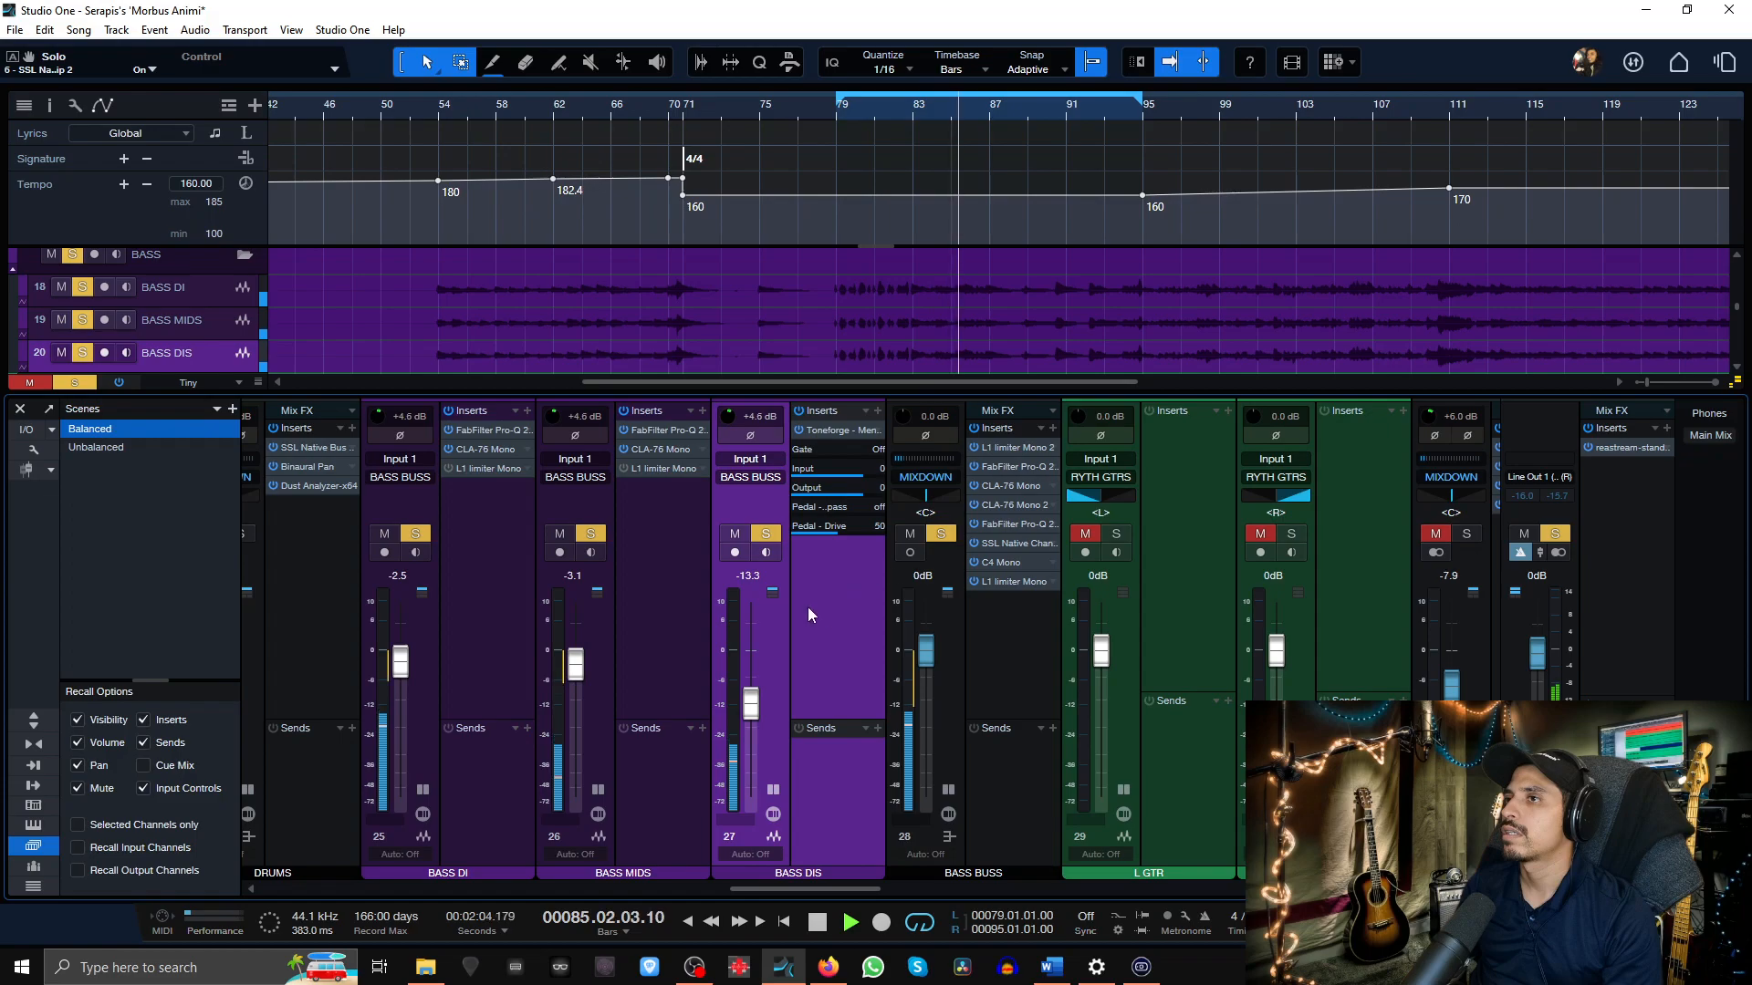
{"action": "left_click", "coordinate": [940, 535]}
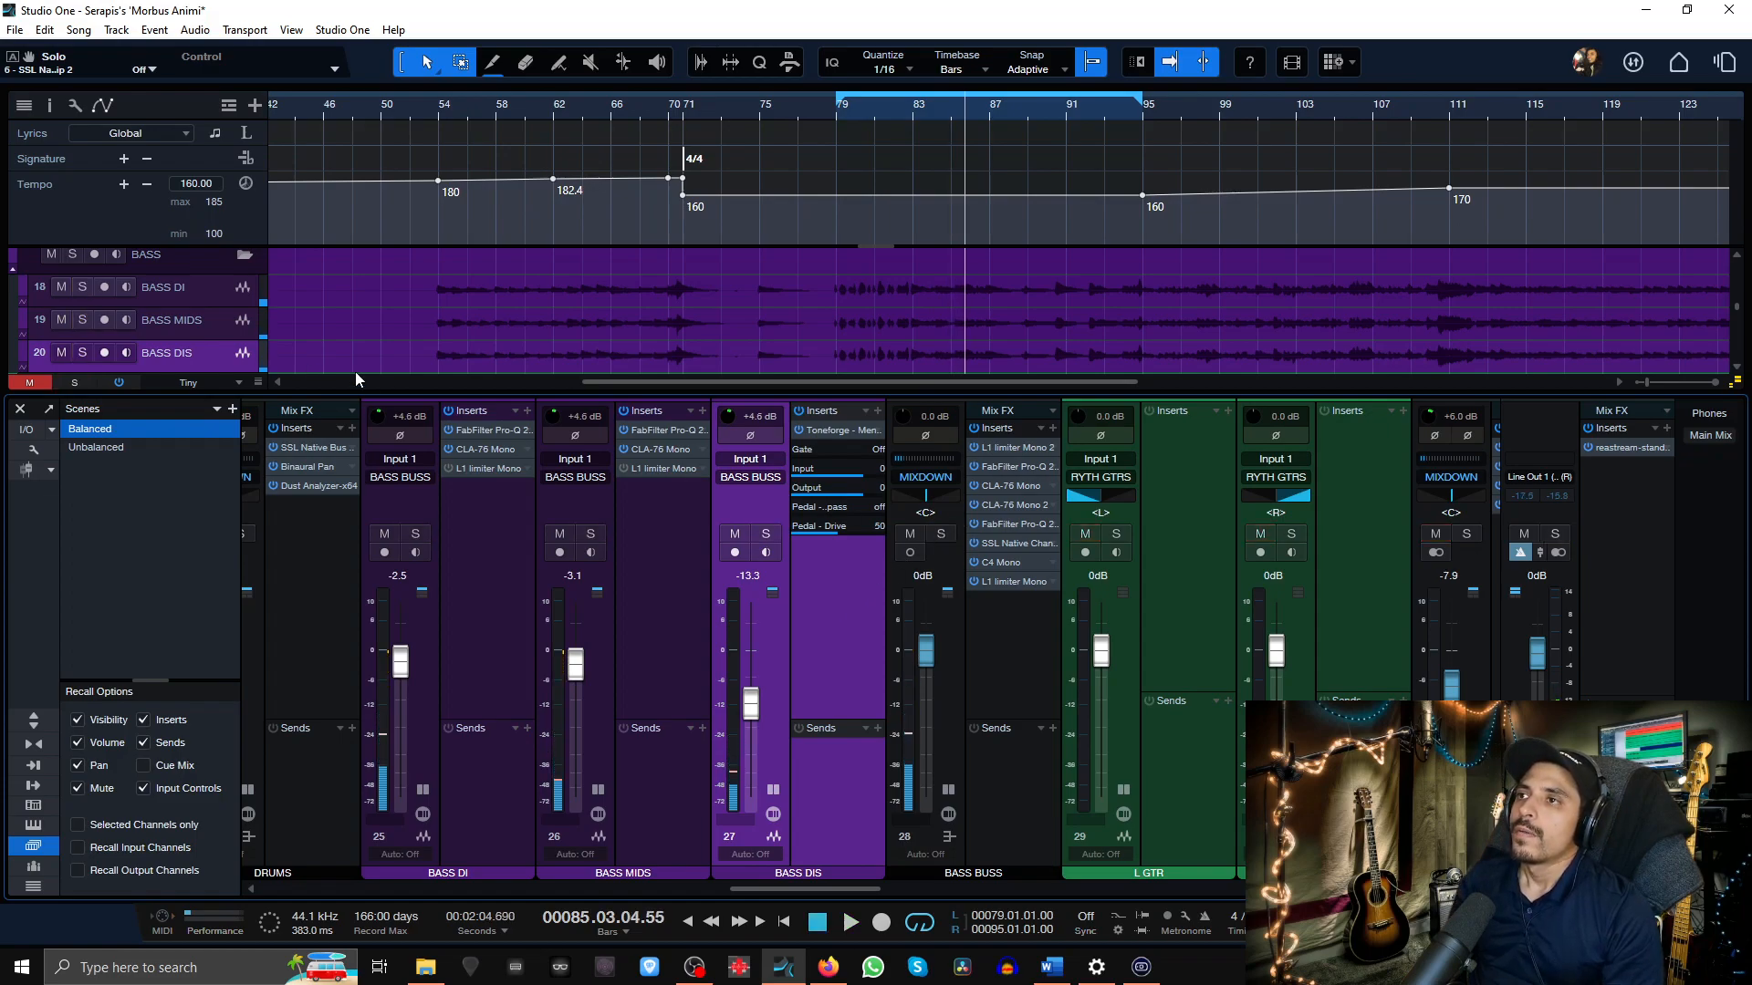
- Solo BASS DI, open its CLA-76 Mono compressor, and set Analog to Off
{"action": "left_click", "coordinate": [418, 537]}
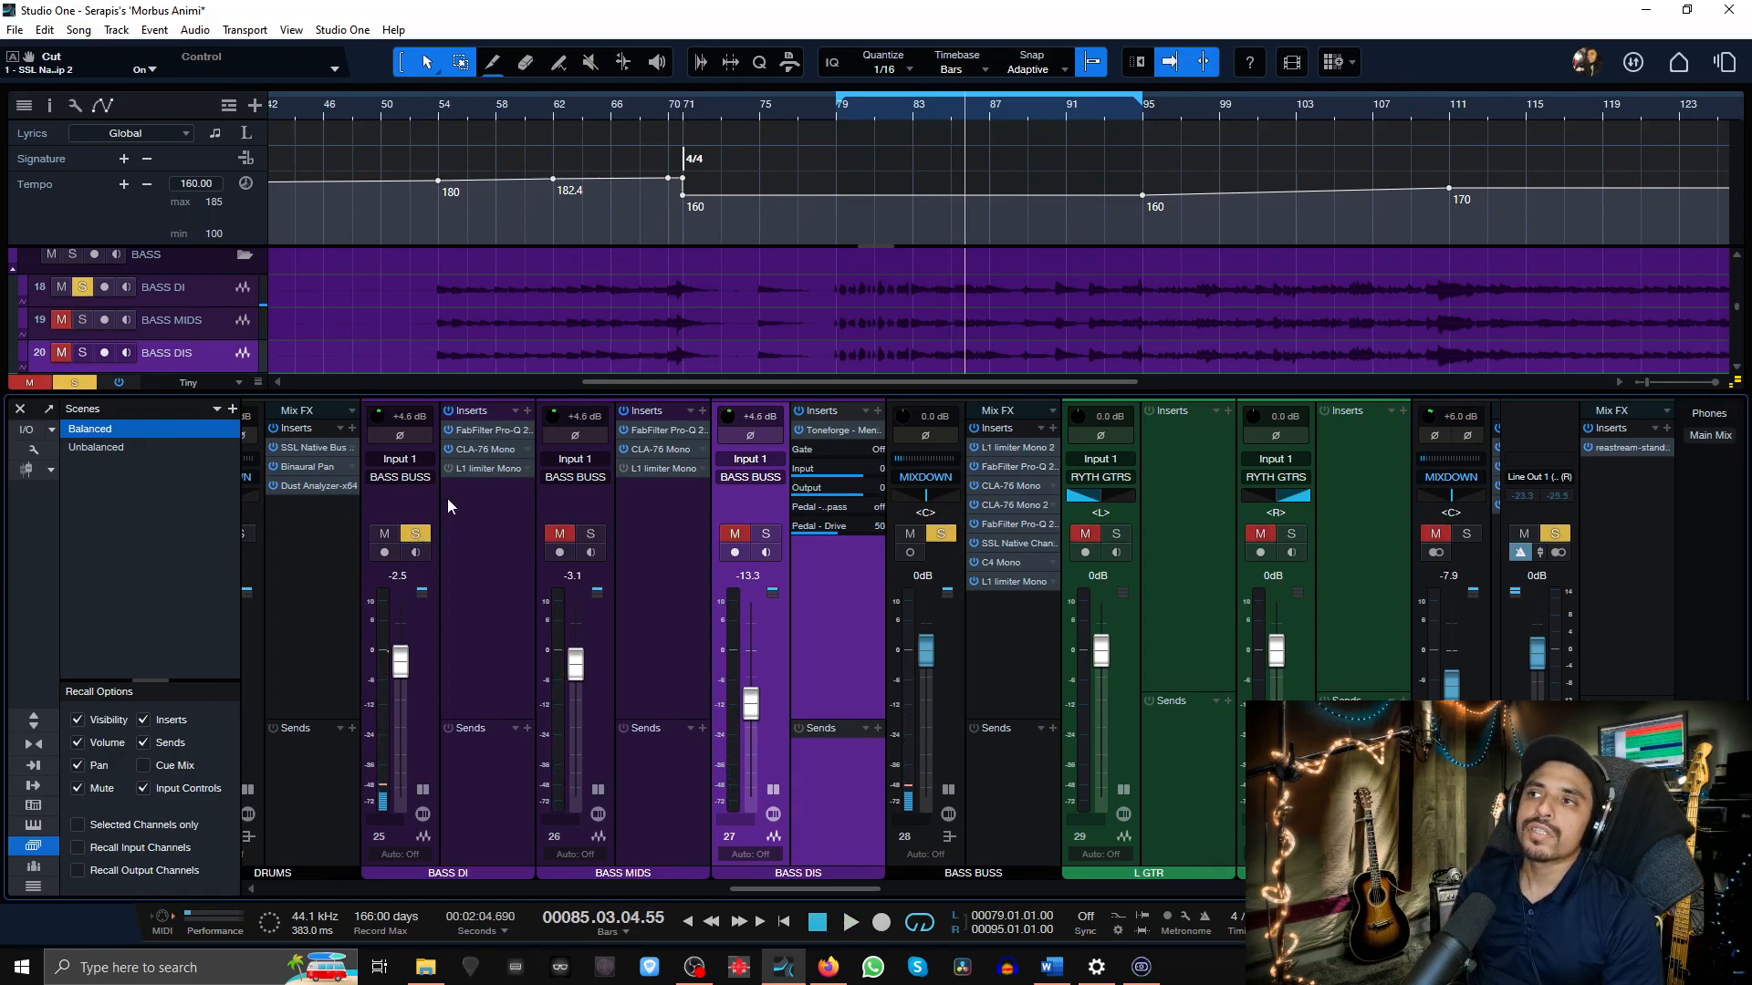
{"action": "left_click", "coordinate": [478, 451]}
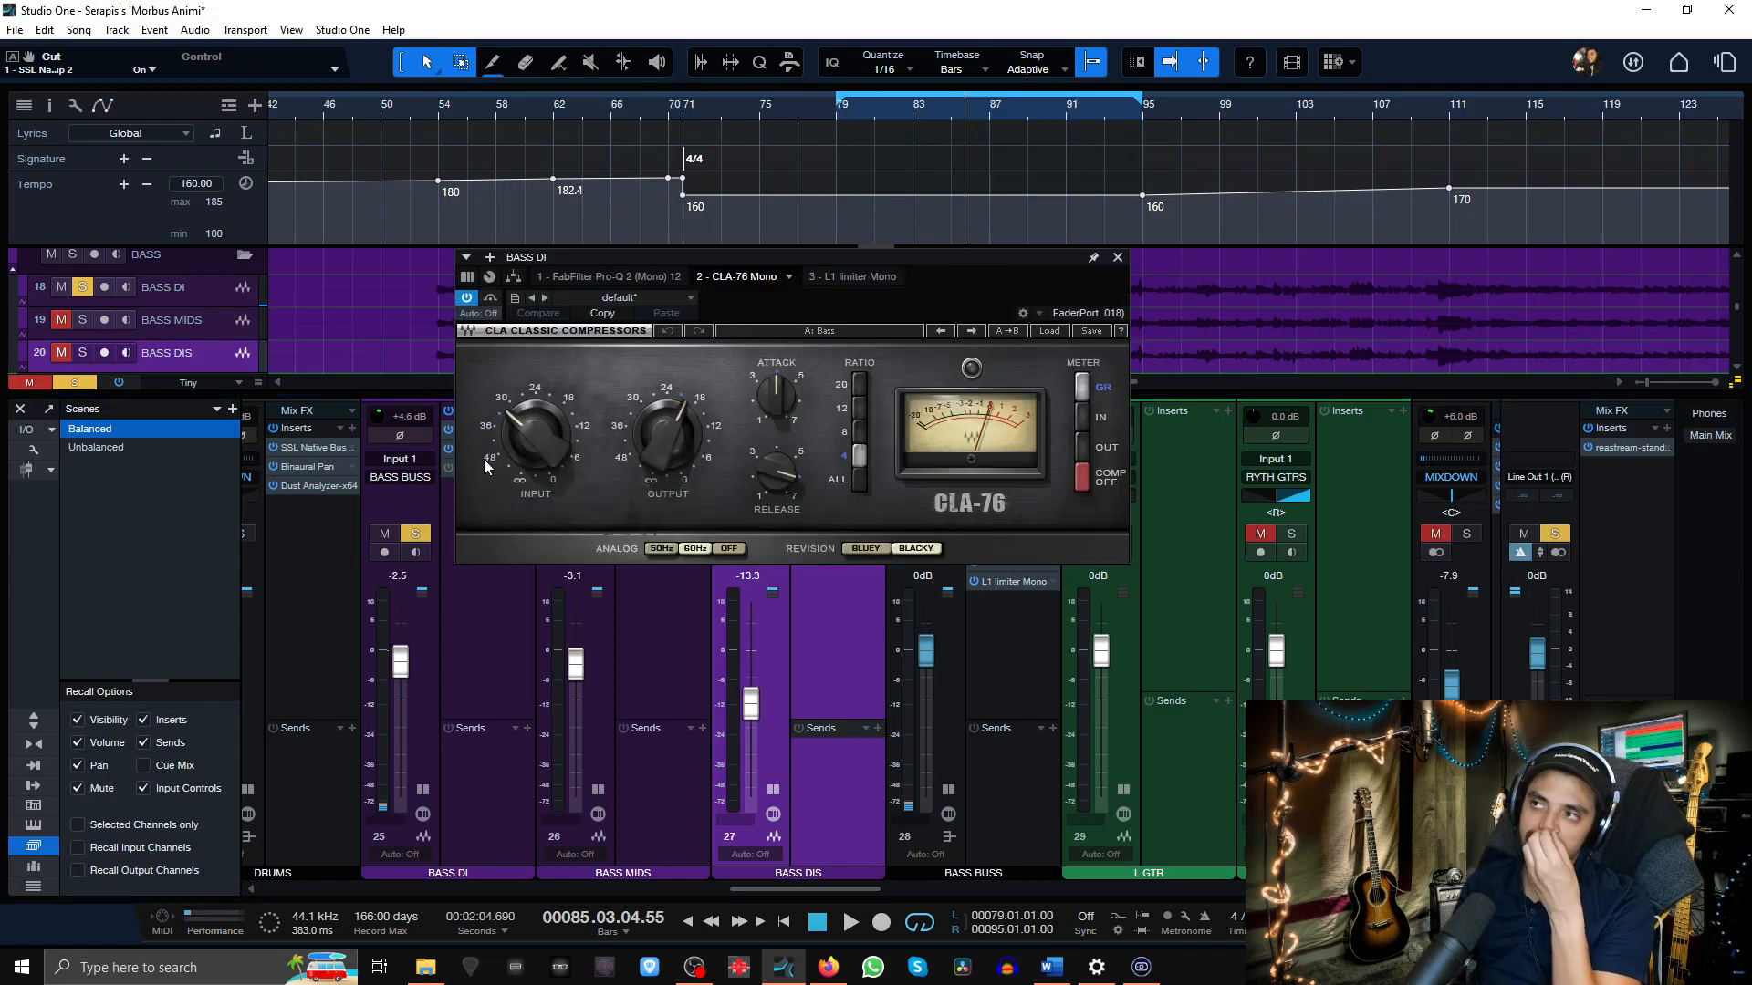
{"action": "left_click", "coordinate": [729, 548]}
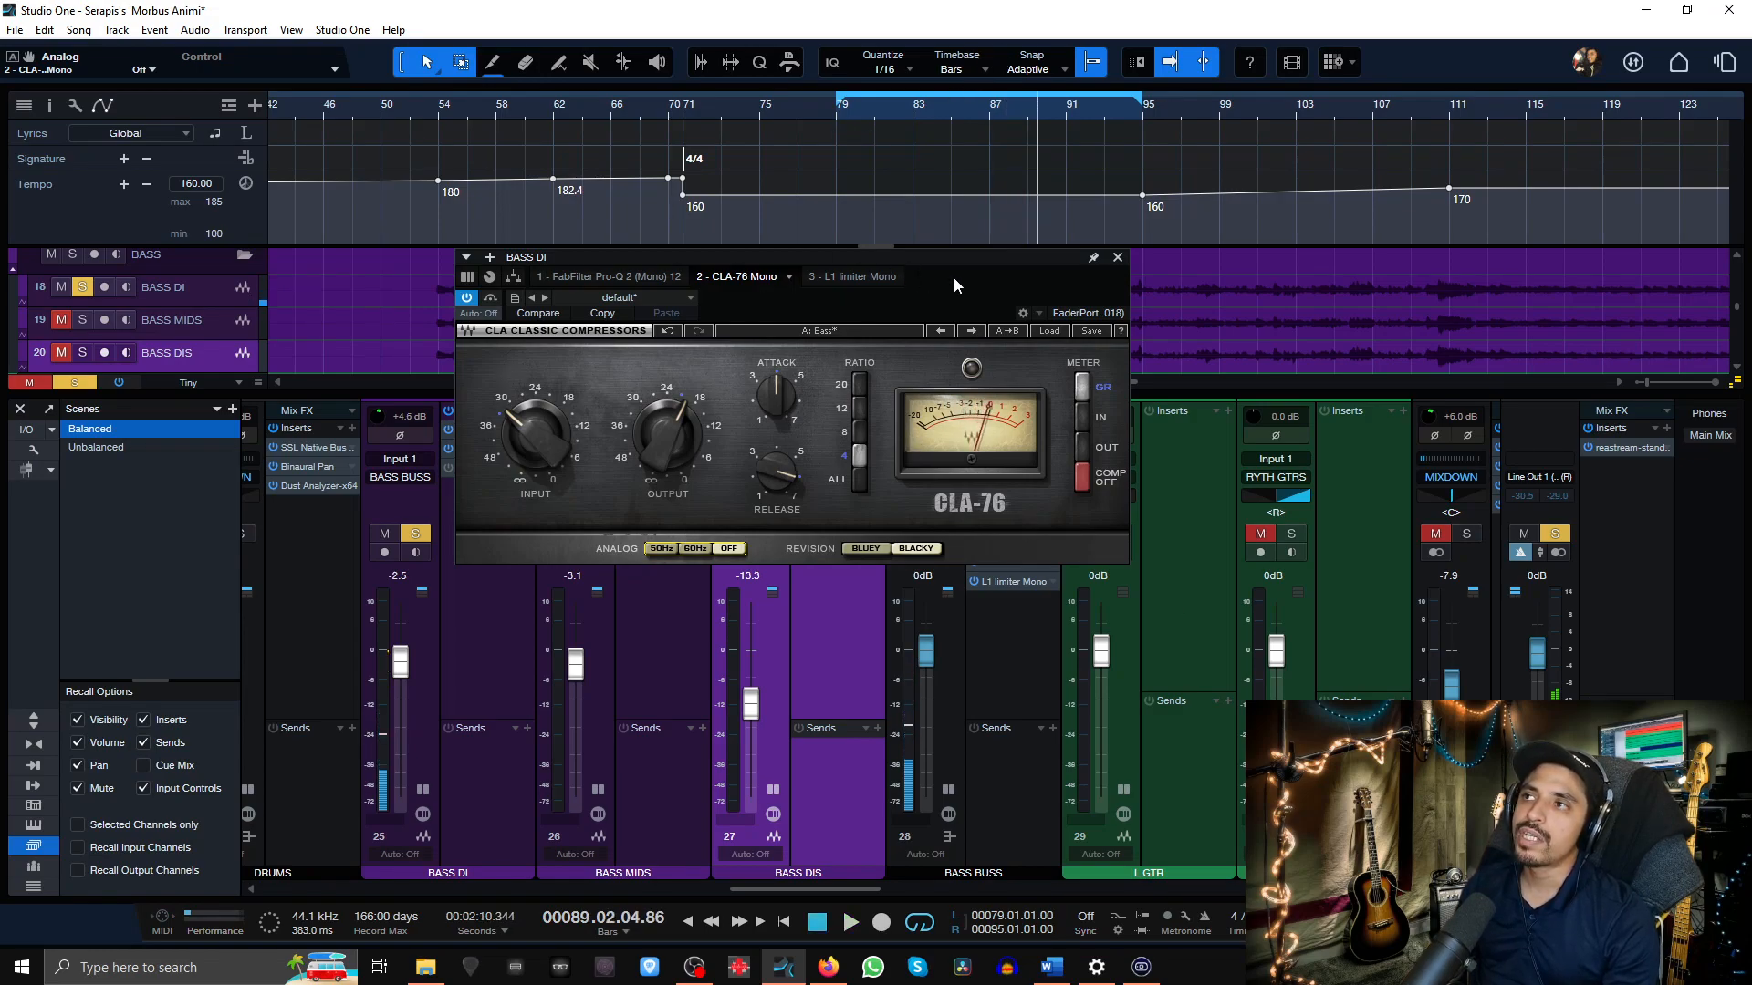
- Move the compressor window aside and audition the soloed BASS MIDS through its CLA-76 Mono from bar 79
{"action": "left_click_drag", "start_coordinate": [949, 277], "coordinate": [1122, 346]}
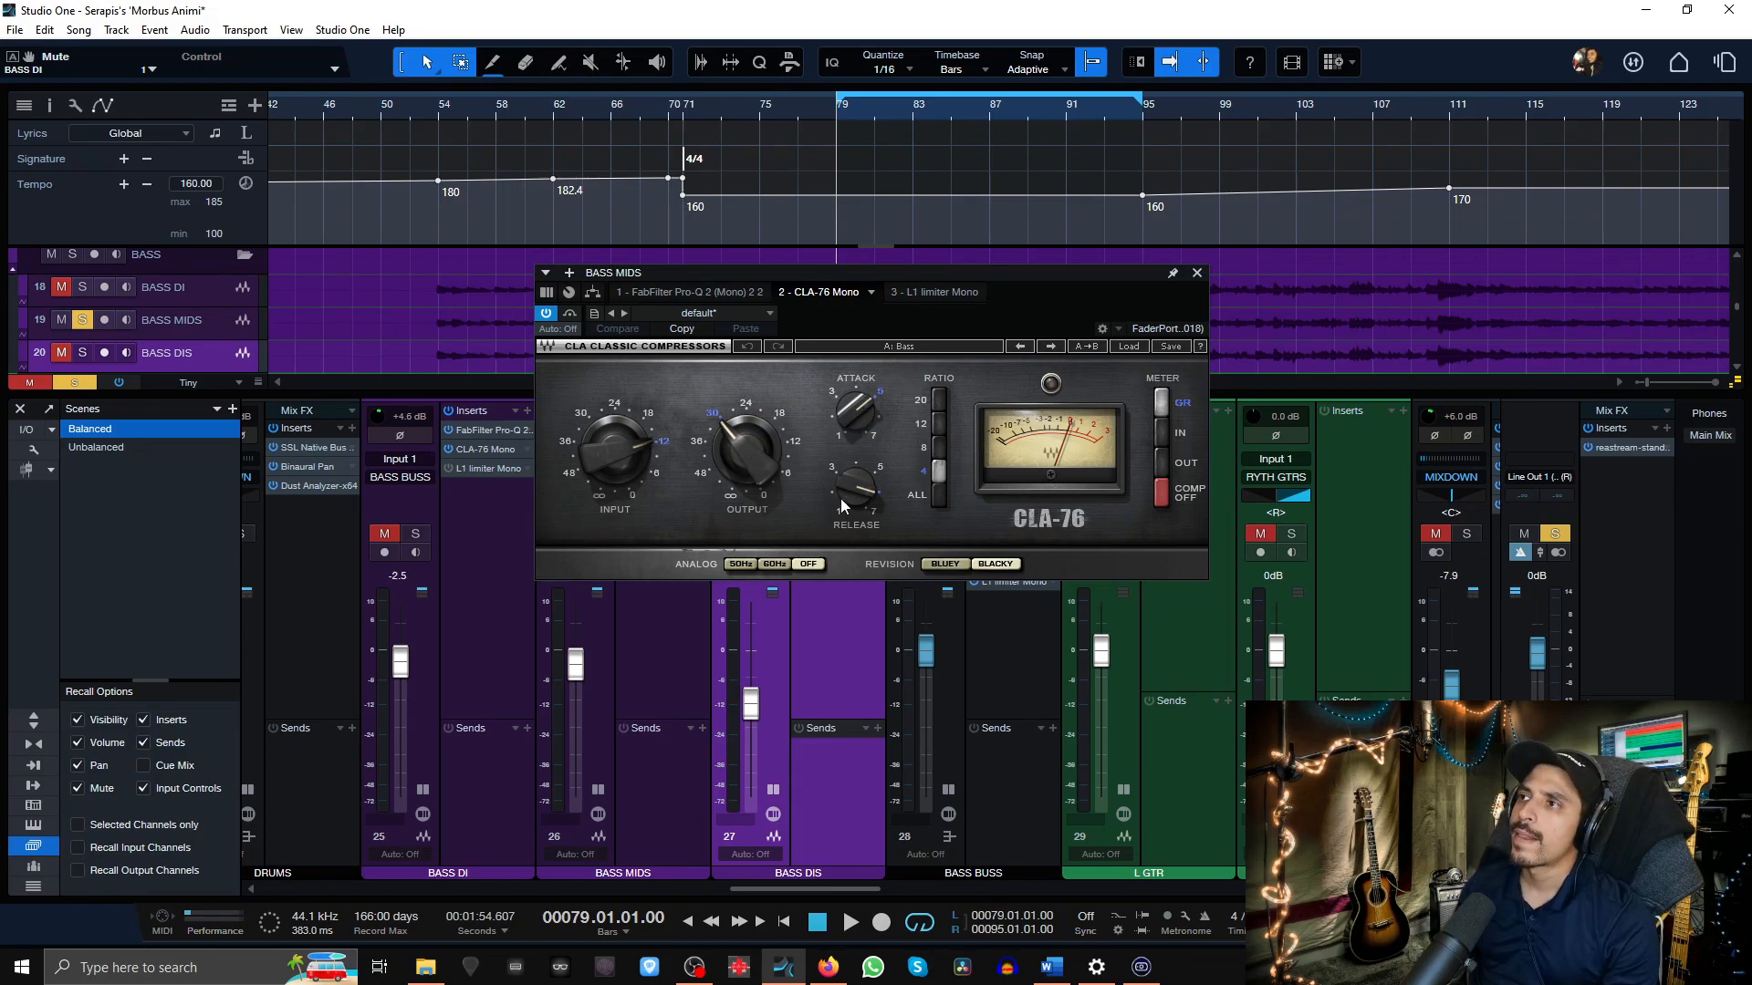
{"action": "key", "text": "space"}
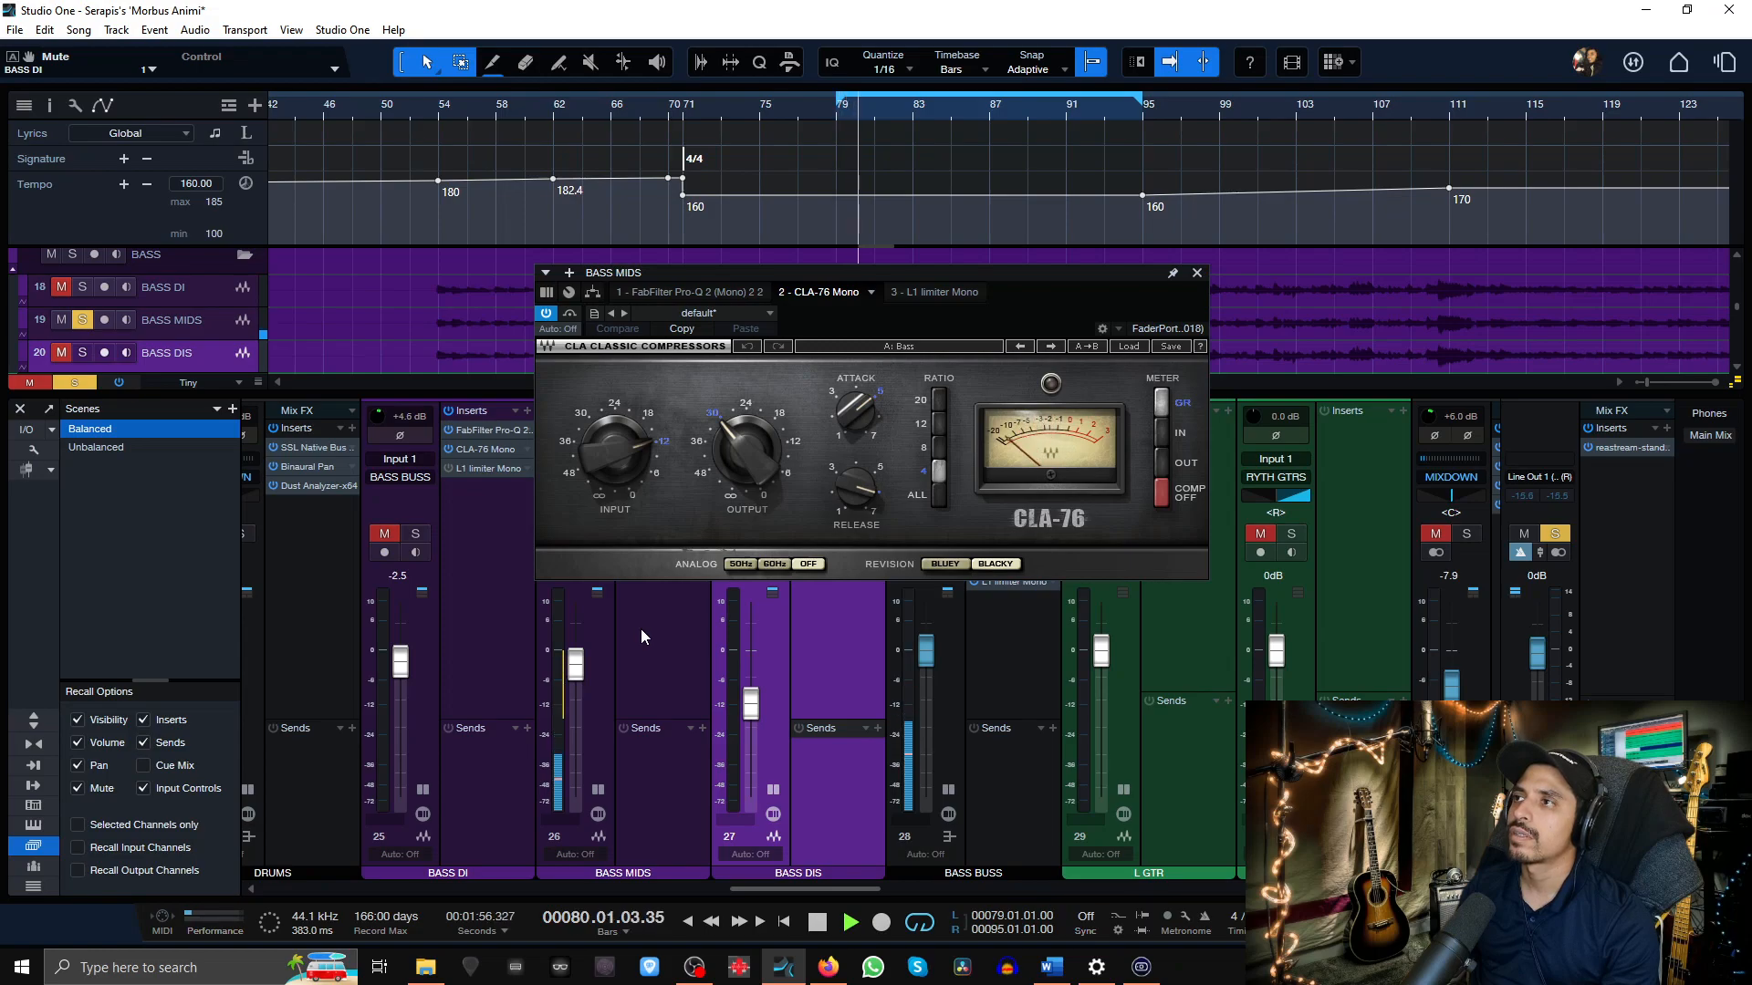
{"action": "key", "text": "space"}
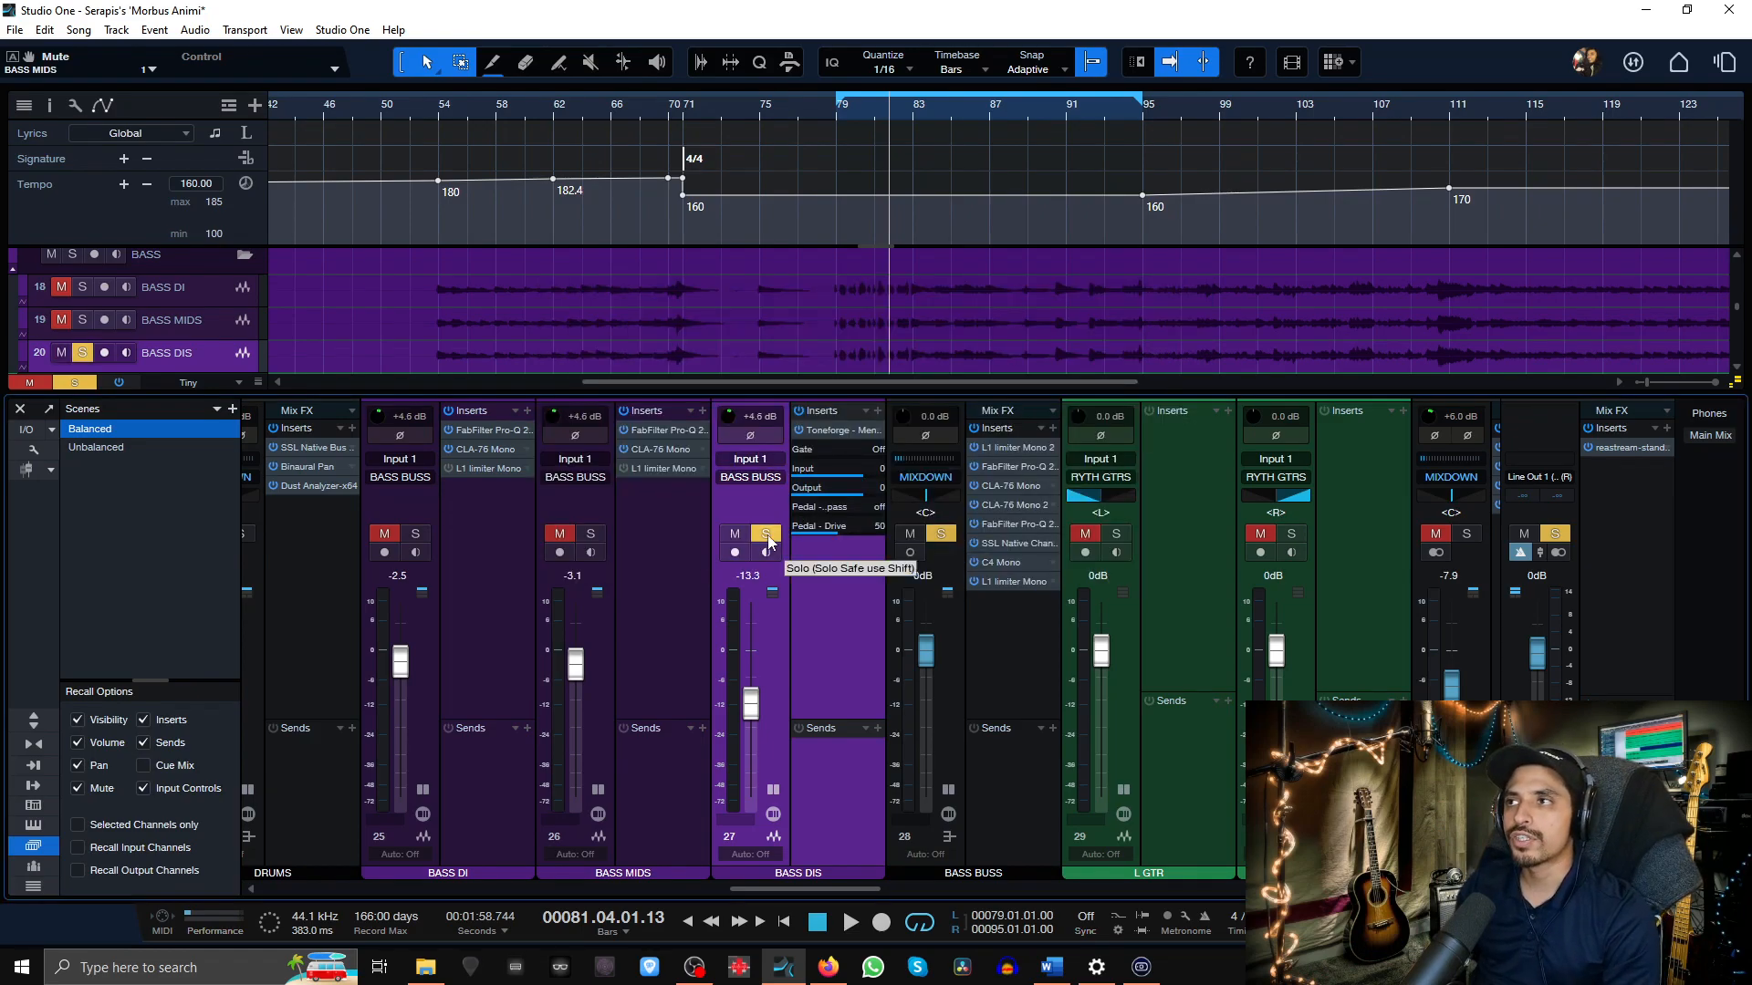
- Solo BASS BUSS with all its bass tracks unmuted, open its CLA-76 Mono, and audition the bass from bar 79
{"action": "left_click", "coordinate": [942, 535]}
{"action": "left_click", "coordinate": [566, 535]}
{"action": "left_click", "coordinate": [382, 536]}
{"action": "double_click", "coordinate": [1011, 486]}
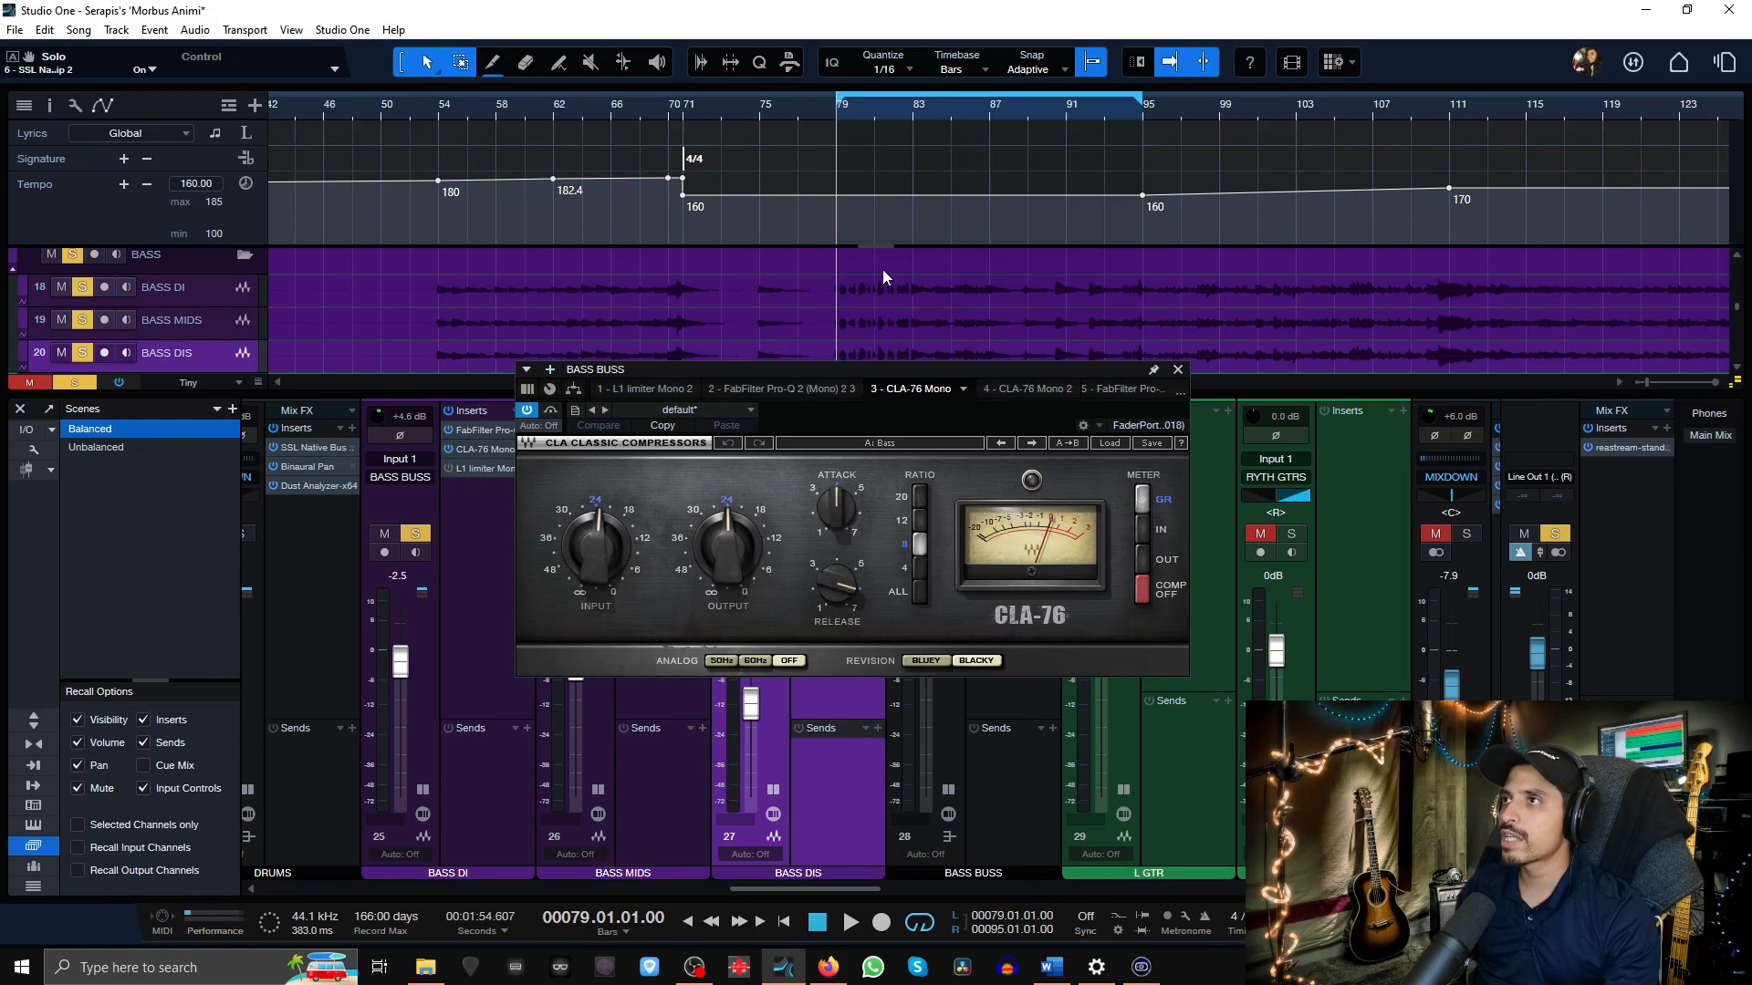
{"action": "key", "text": "space"}
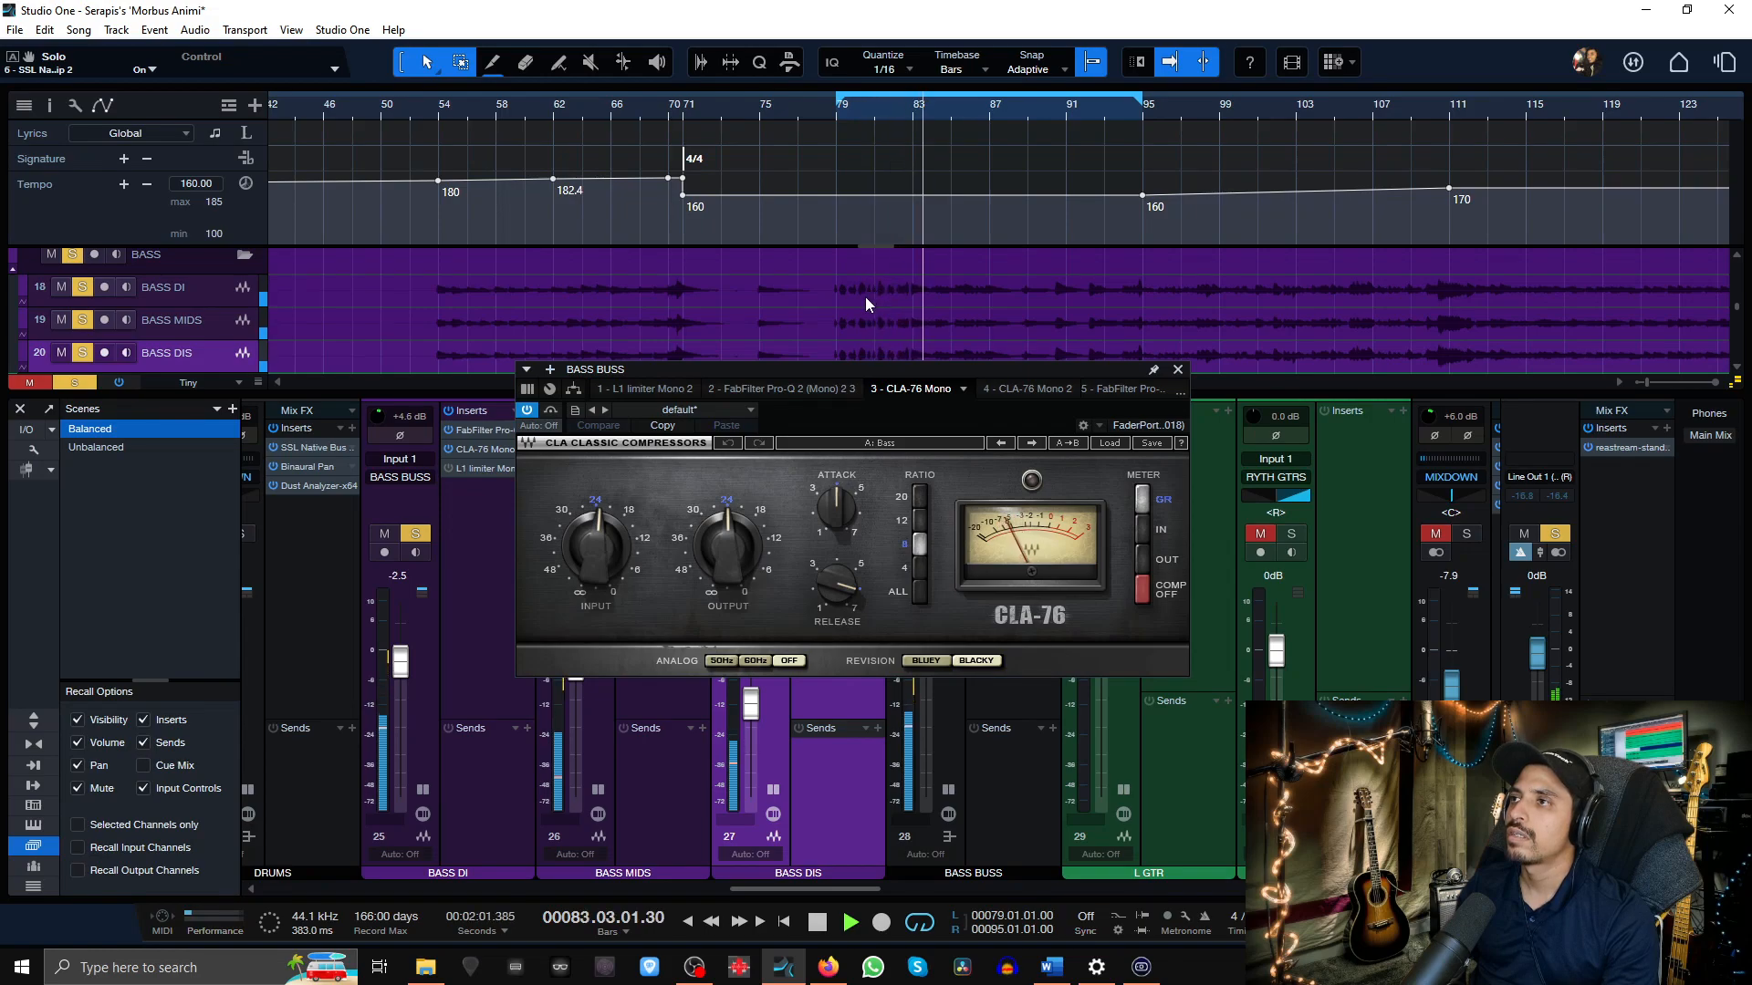
{"action": "key", "text": "space"}
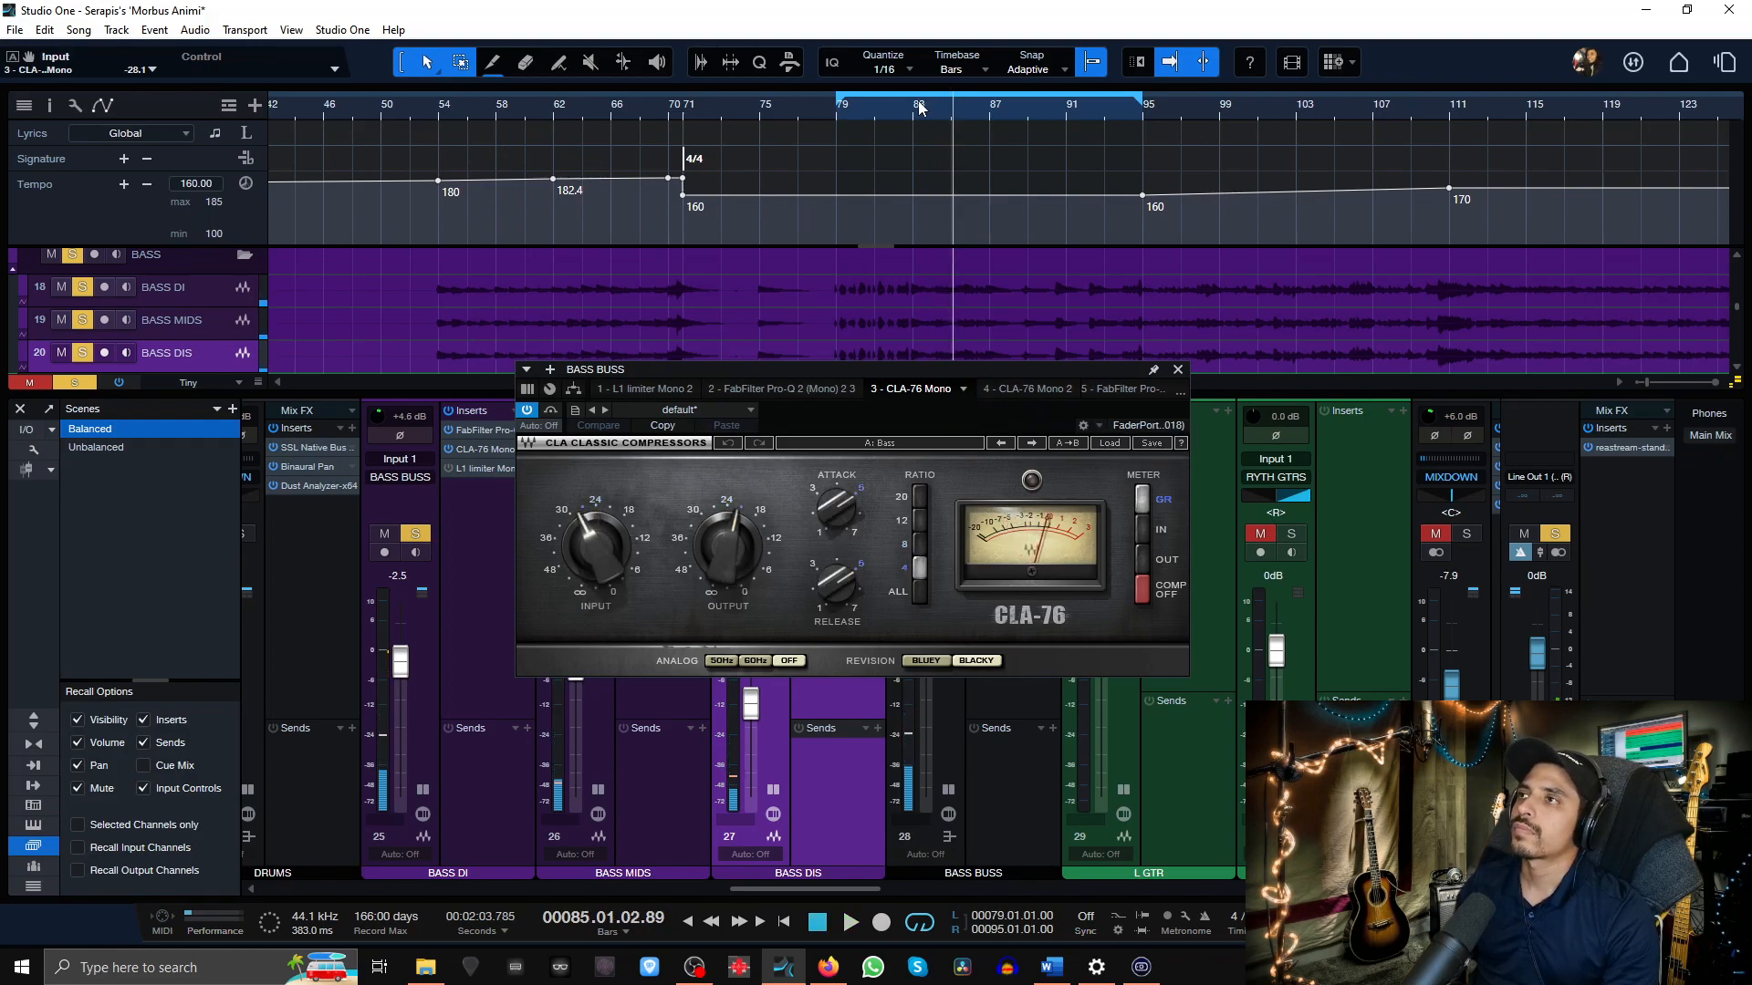
- Audition the soloed bass bus through its CLA-76 Mono from bar 79, checking the attack and release settings
{"action": "left_click", "coordinate": [837, 111]}
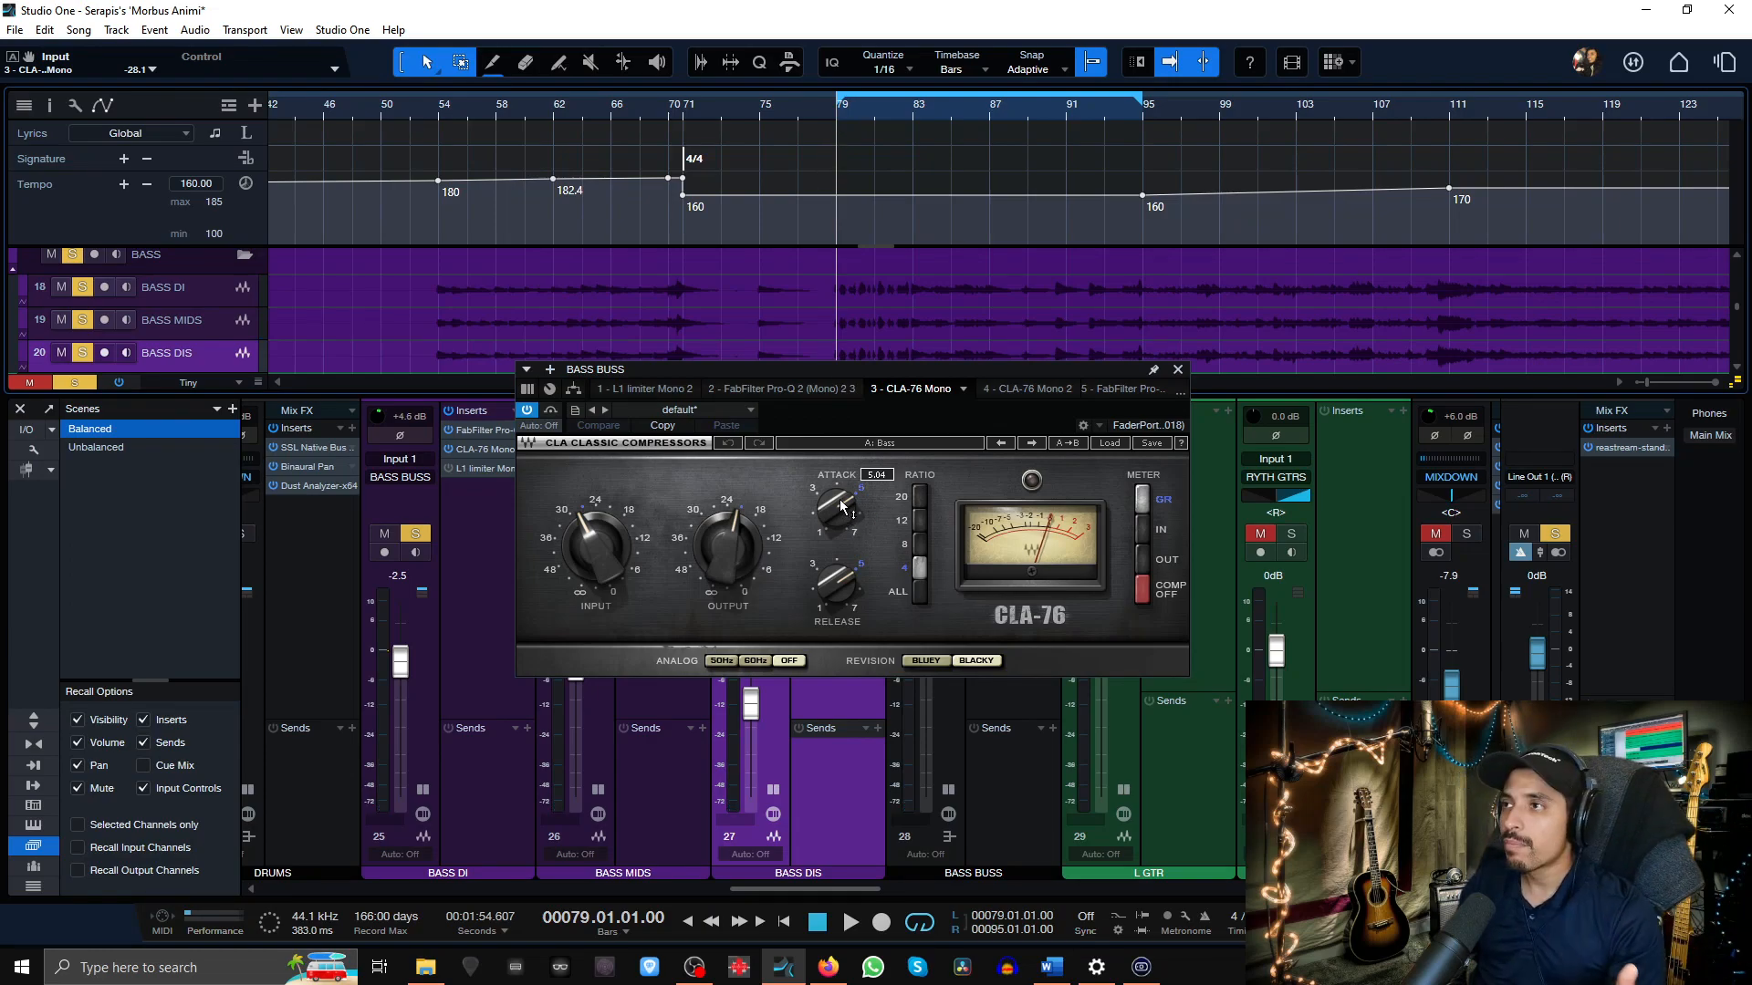
{"action": "mouse_move", "coordinate": [833, 585]}
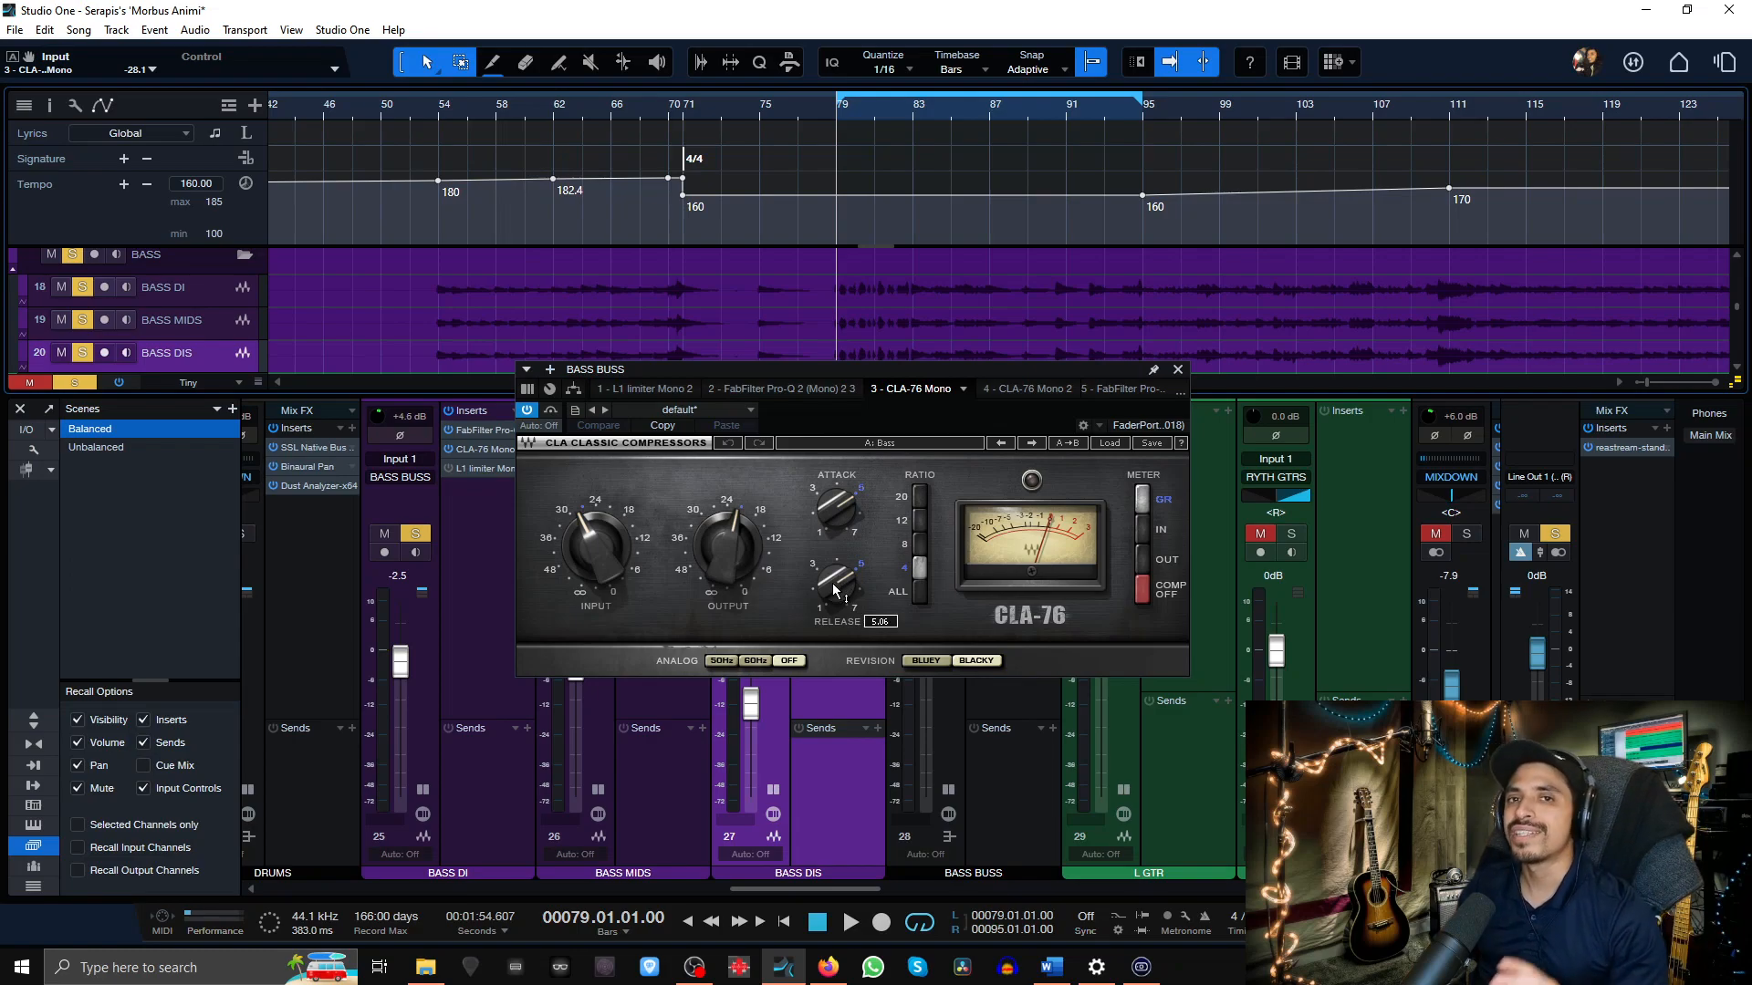
{"action": "key", "text": "space"}
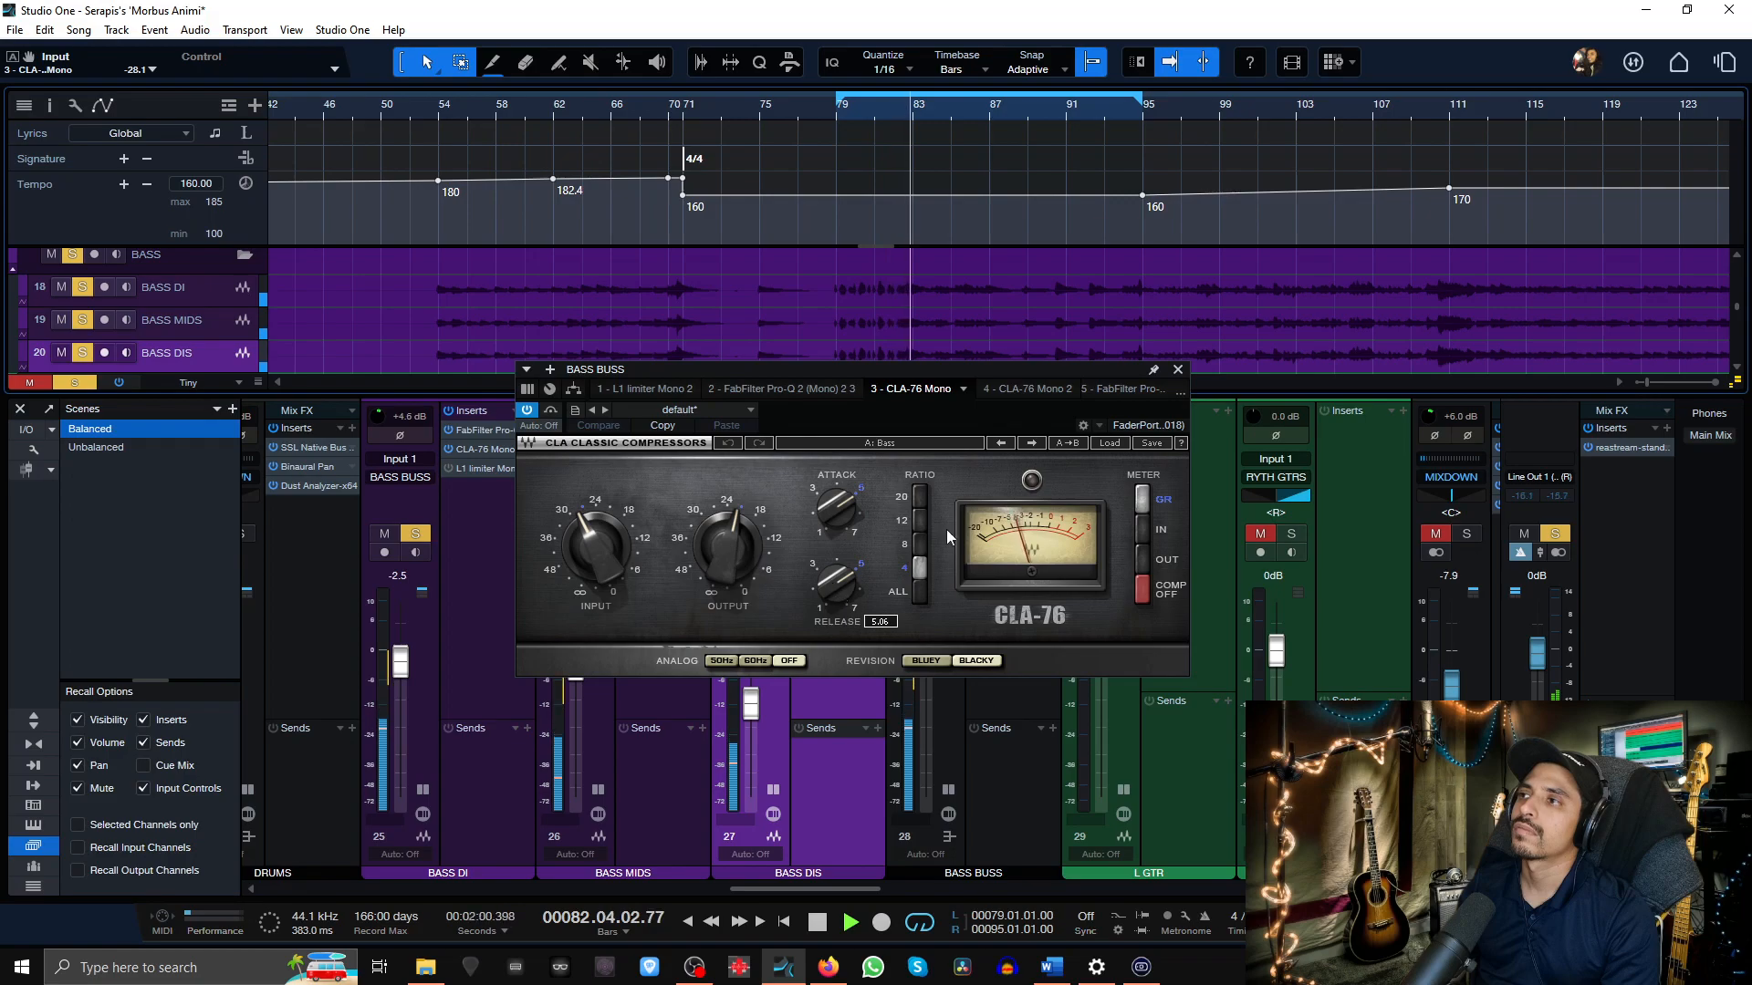
{"action": "key", "text": "space"}
- Close the CLA-76 Mono and inspect the SSL Native Channel Strip on BASS BUSS
{"action": "left_click", "coordinate": [1177, 370]}
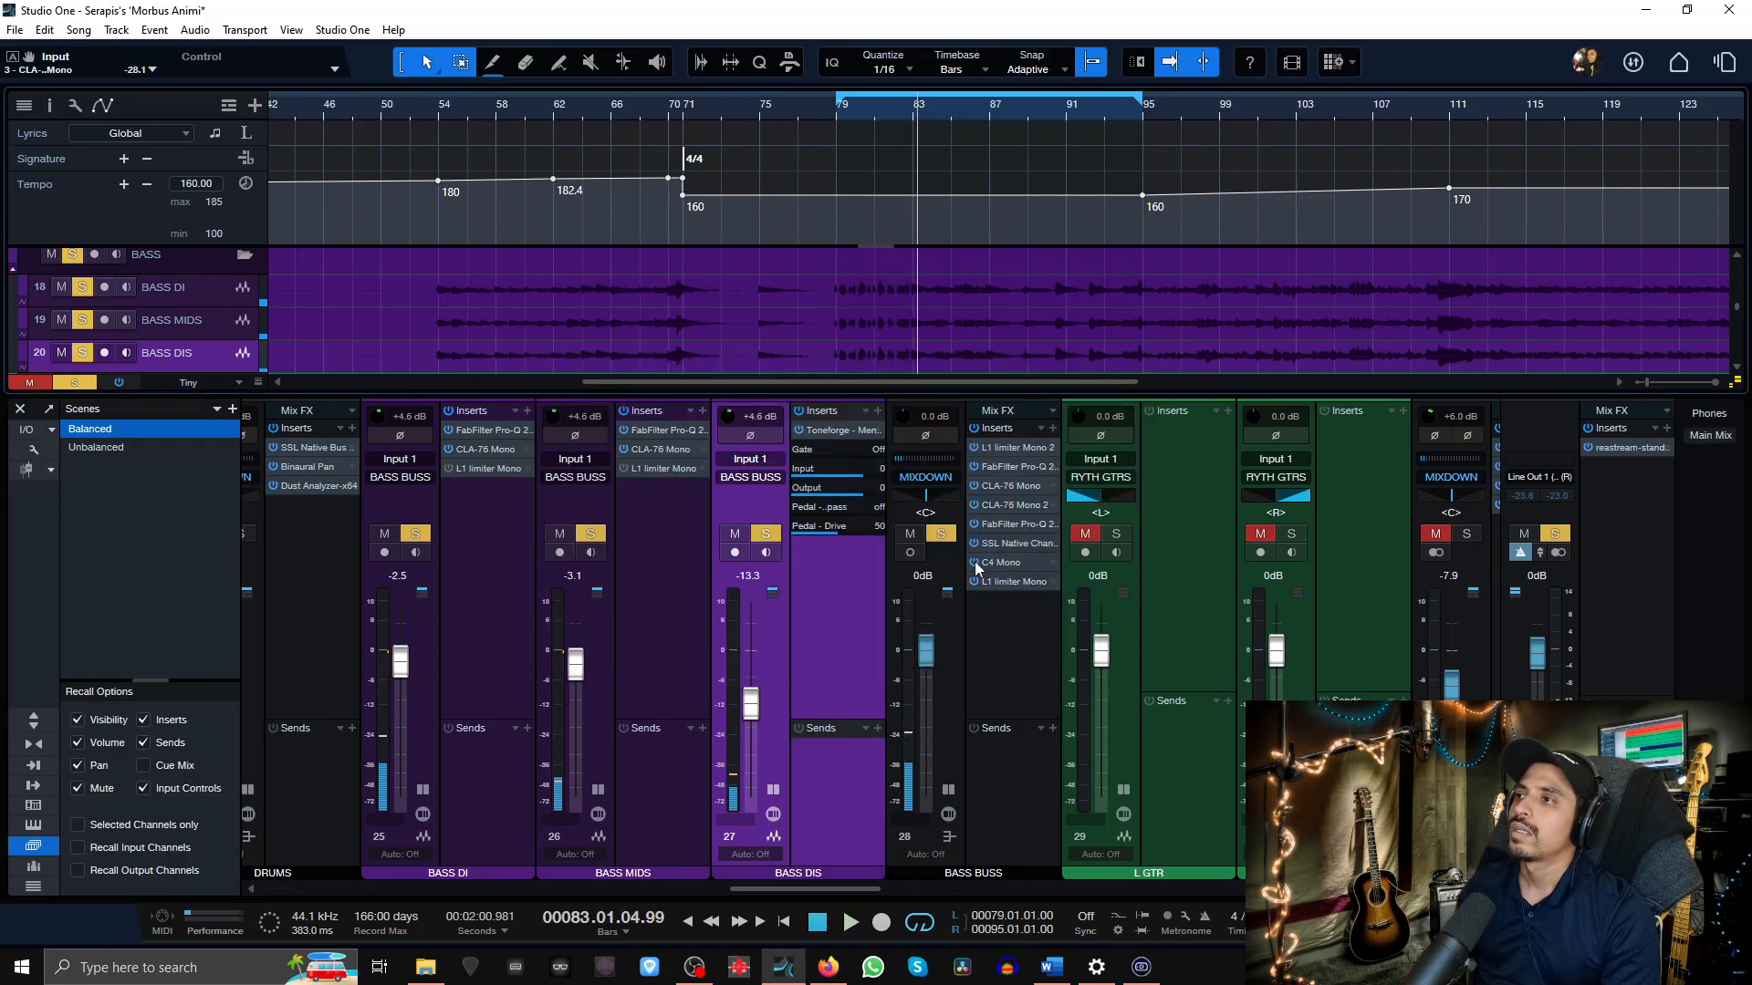
{"action": "left_click", "coordinate": [1014, 542]}
{"action": "left_click_drag", "start_coordinate": [1660, 176], "coordinate": [626, 186]}
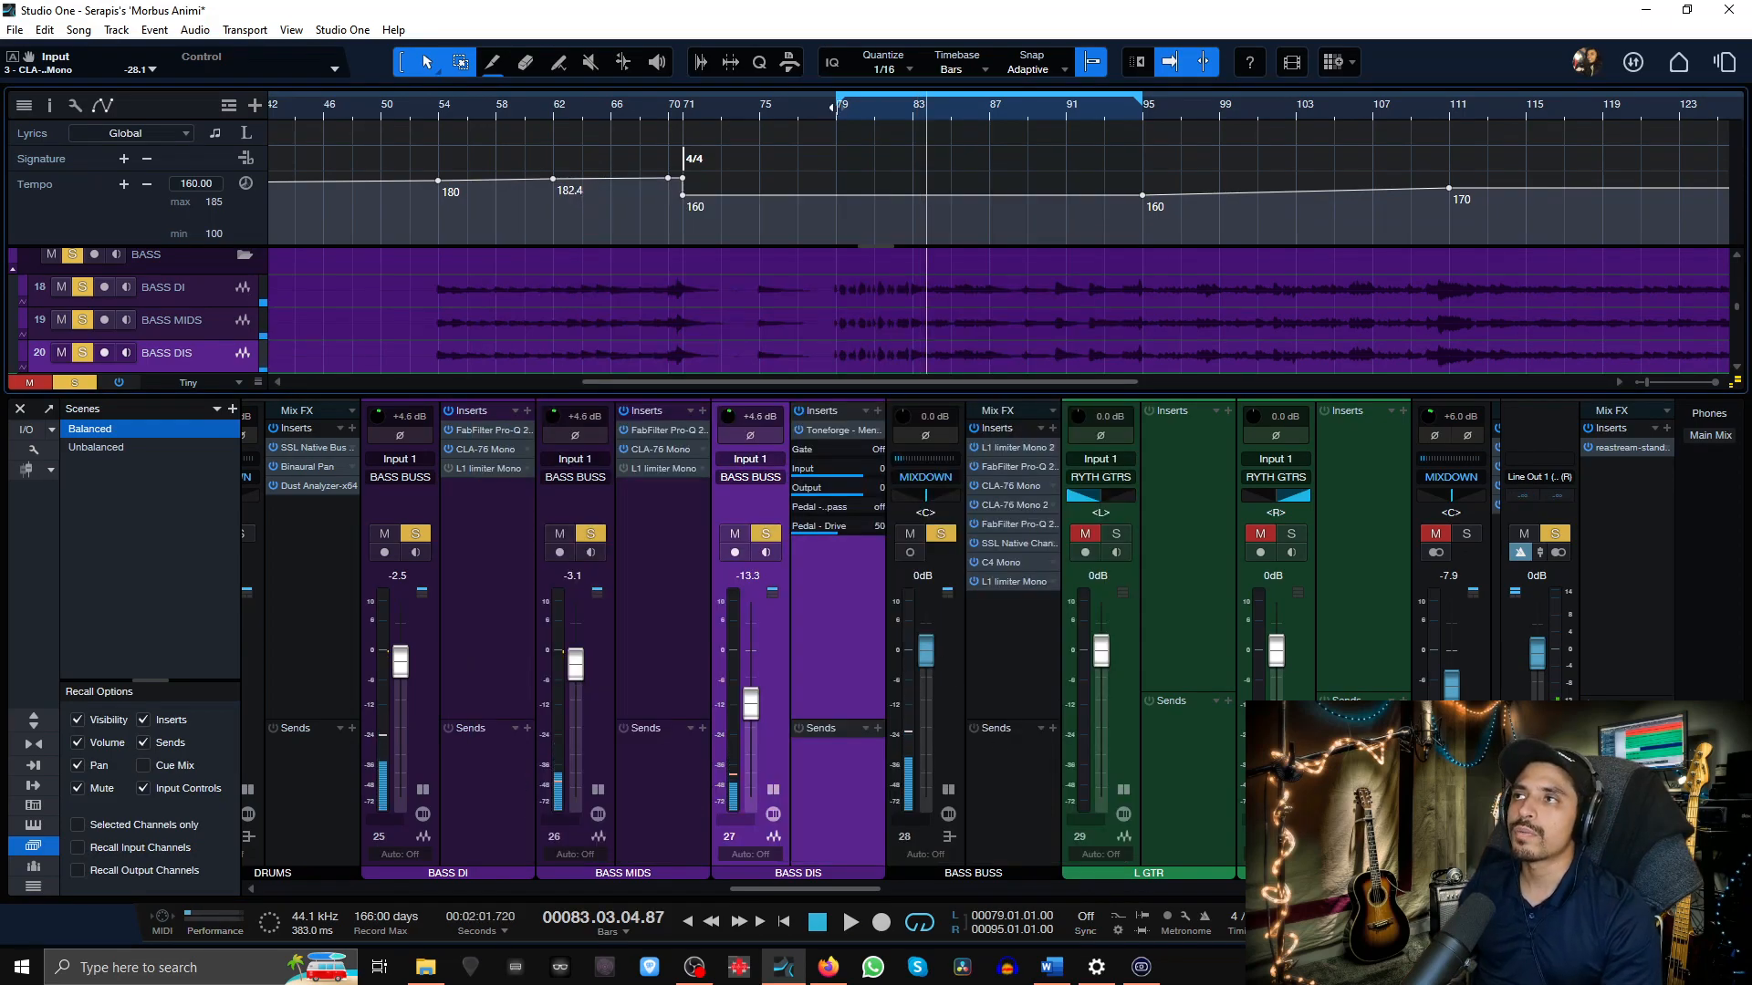
- Release the BASS BUSS solo and audition the full mix from bar 79
{"action": "left_click", "coordinate": [838, 113]}
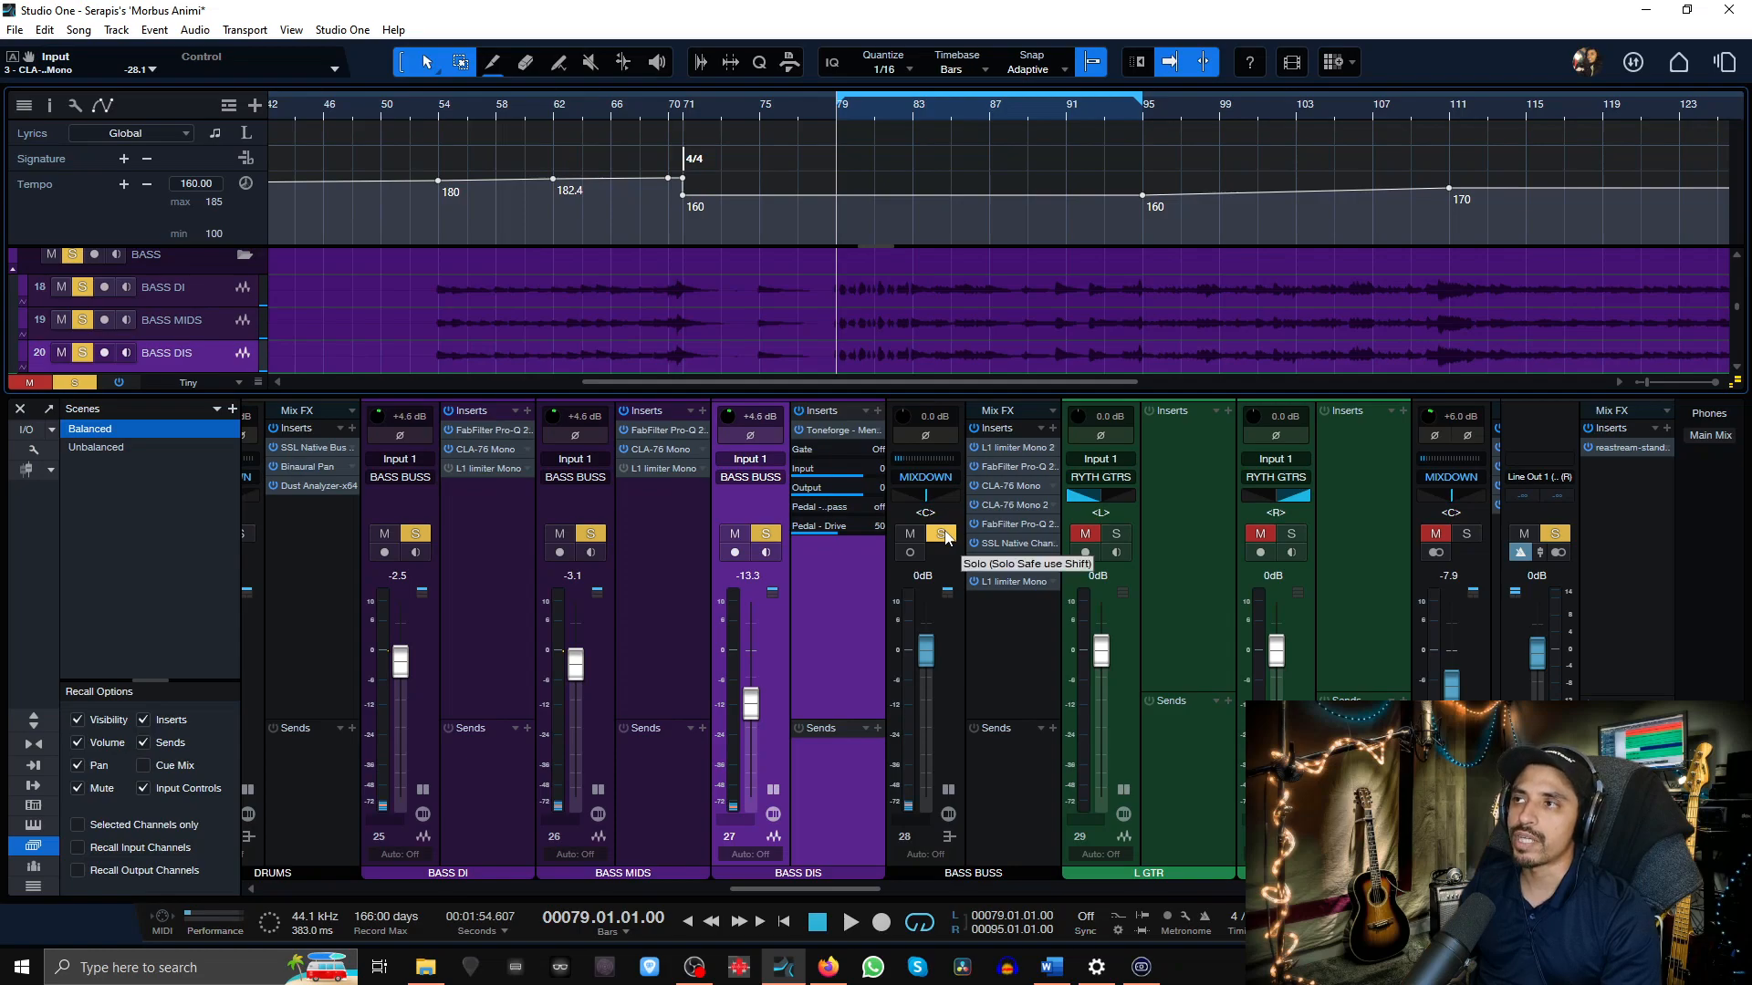
{"action": "left_click", "coordinate": [941, 533]}
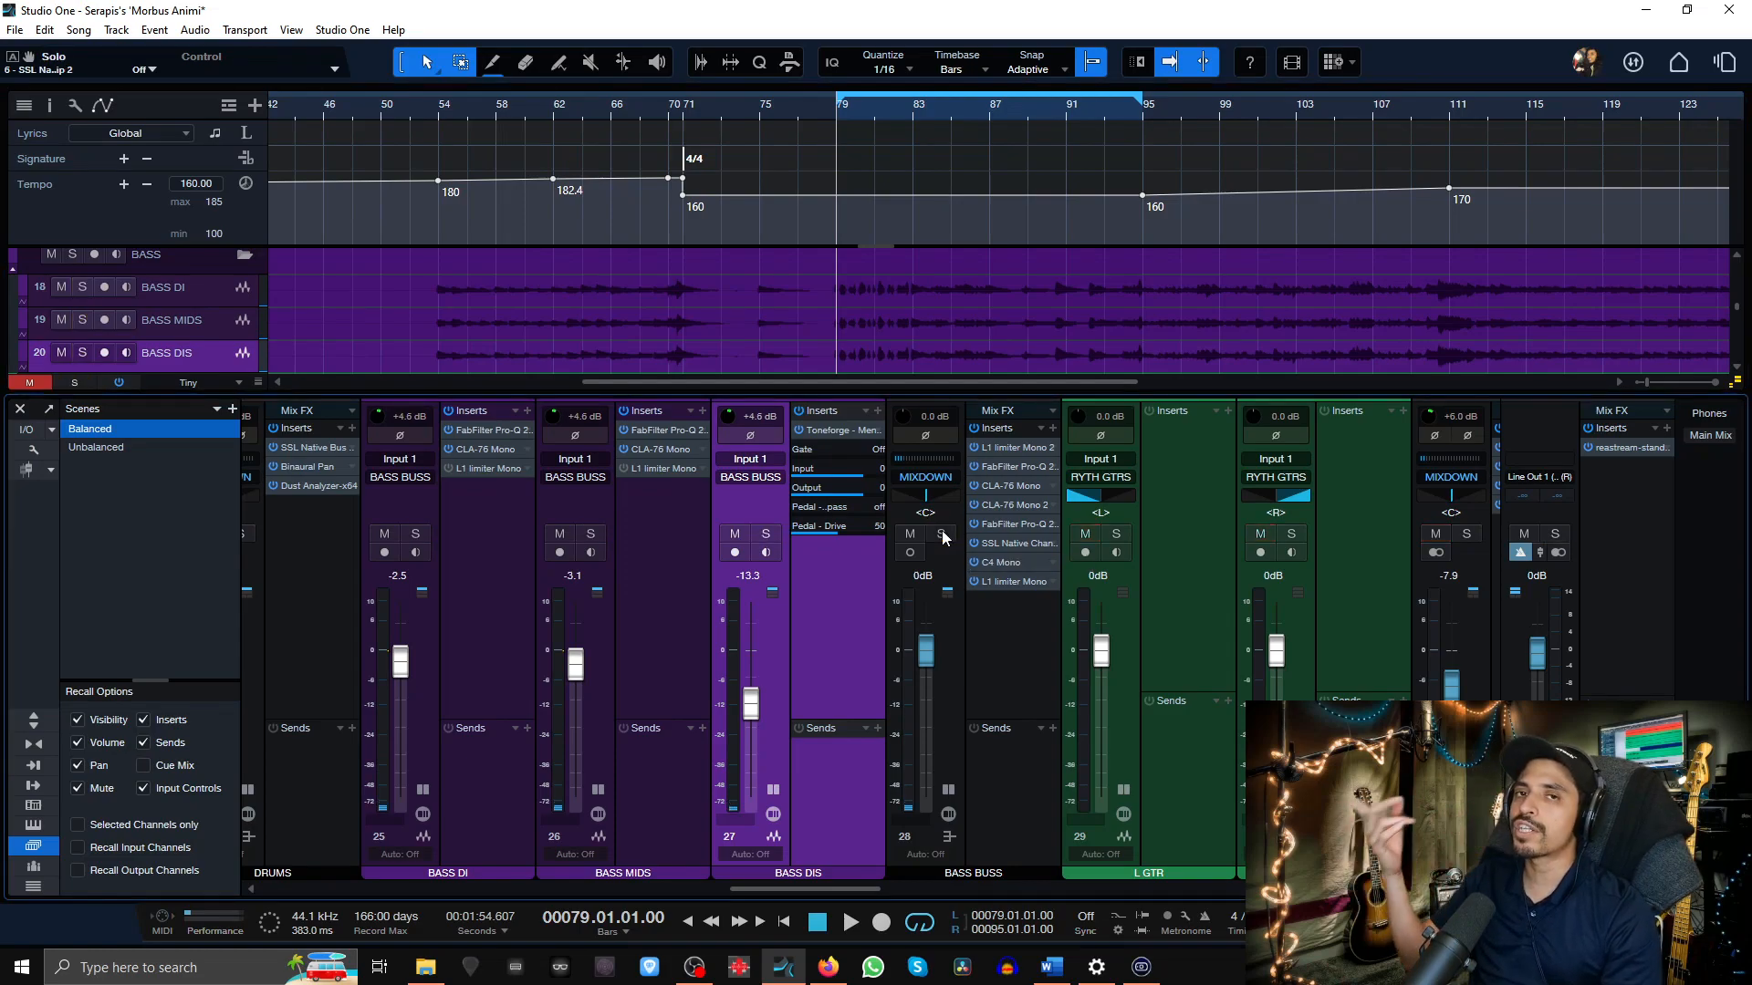
{"action": "key", "text": "space"}
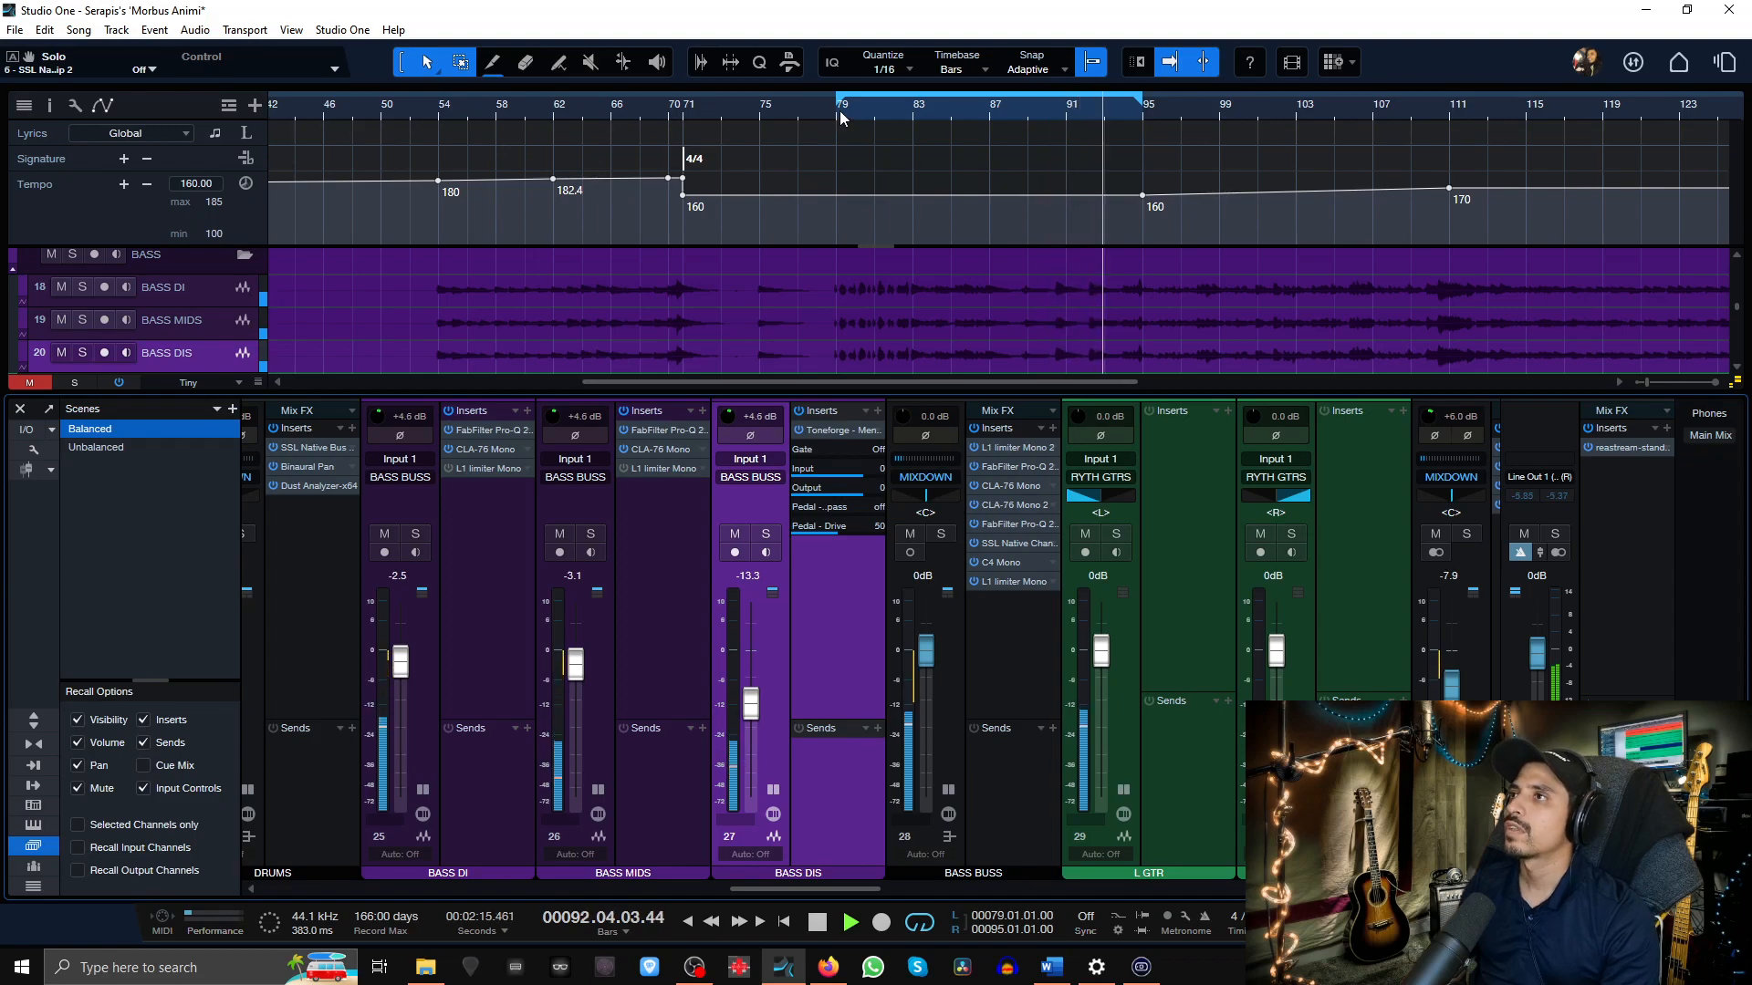
{"action": "key", "text": "space"}
- Return the playhead to bar 79 and bring the rhythm guitar channels and their bus into view in the mixer
{"action": "left_click_drag", "start_coordinate": [832, 111], "coordinate": [880, 454]}
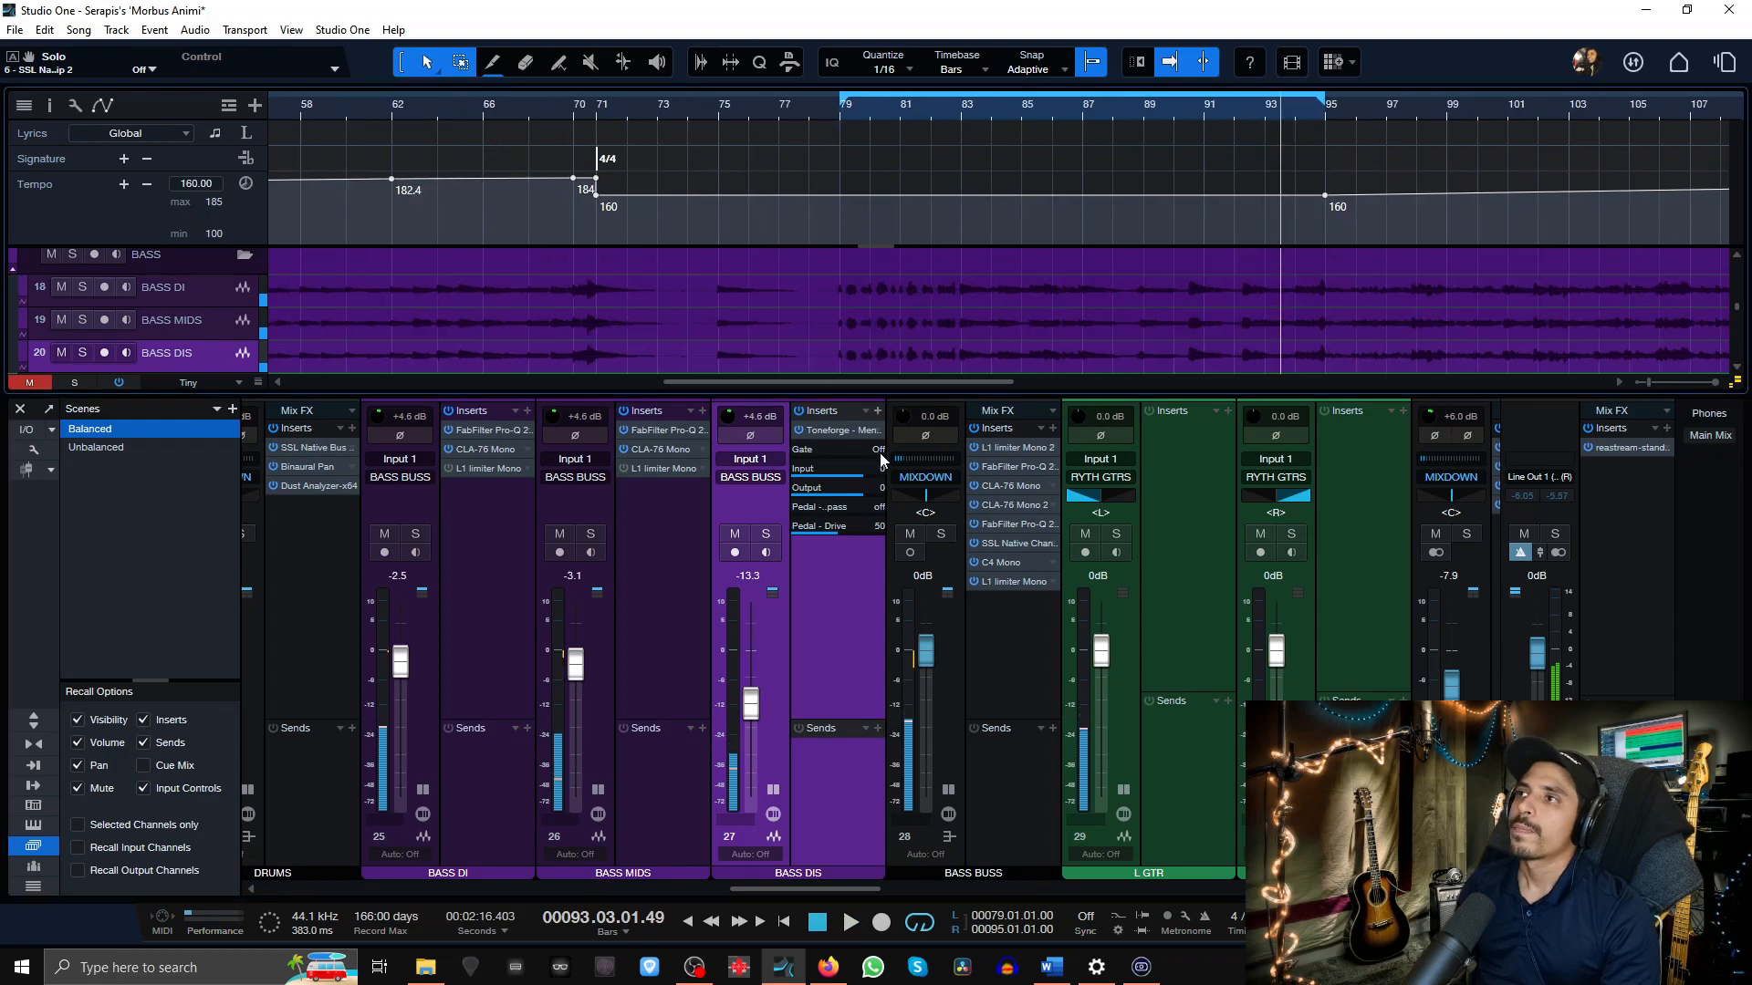
{"action": "left_click", "coordinate": [834, 113]}
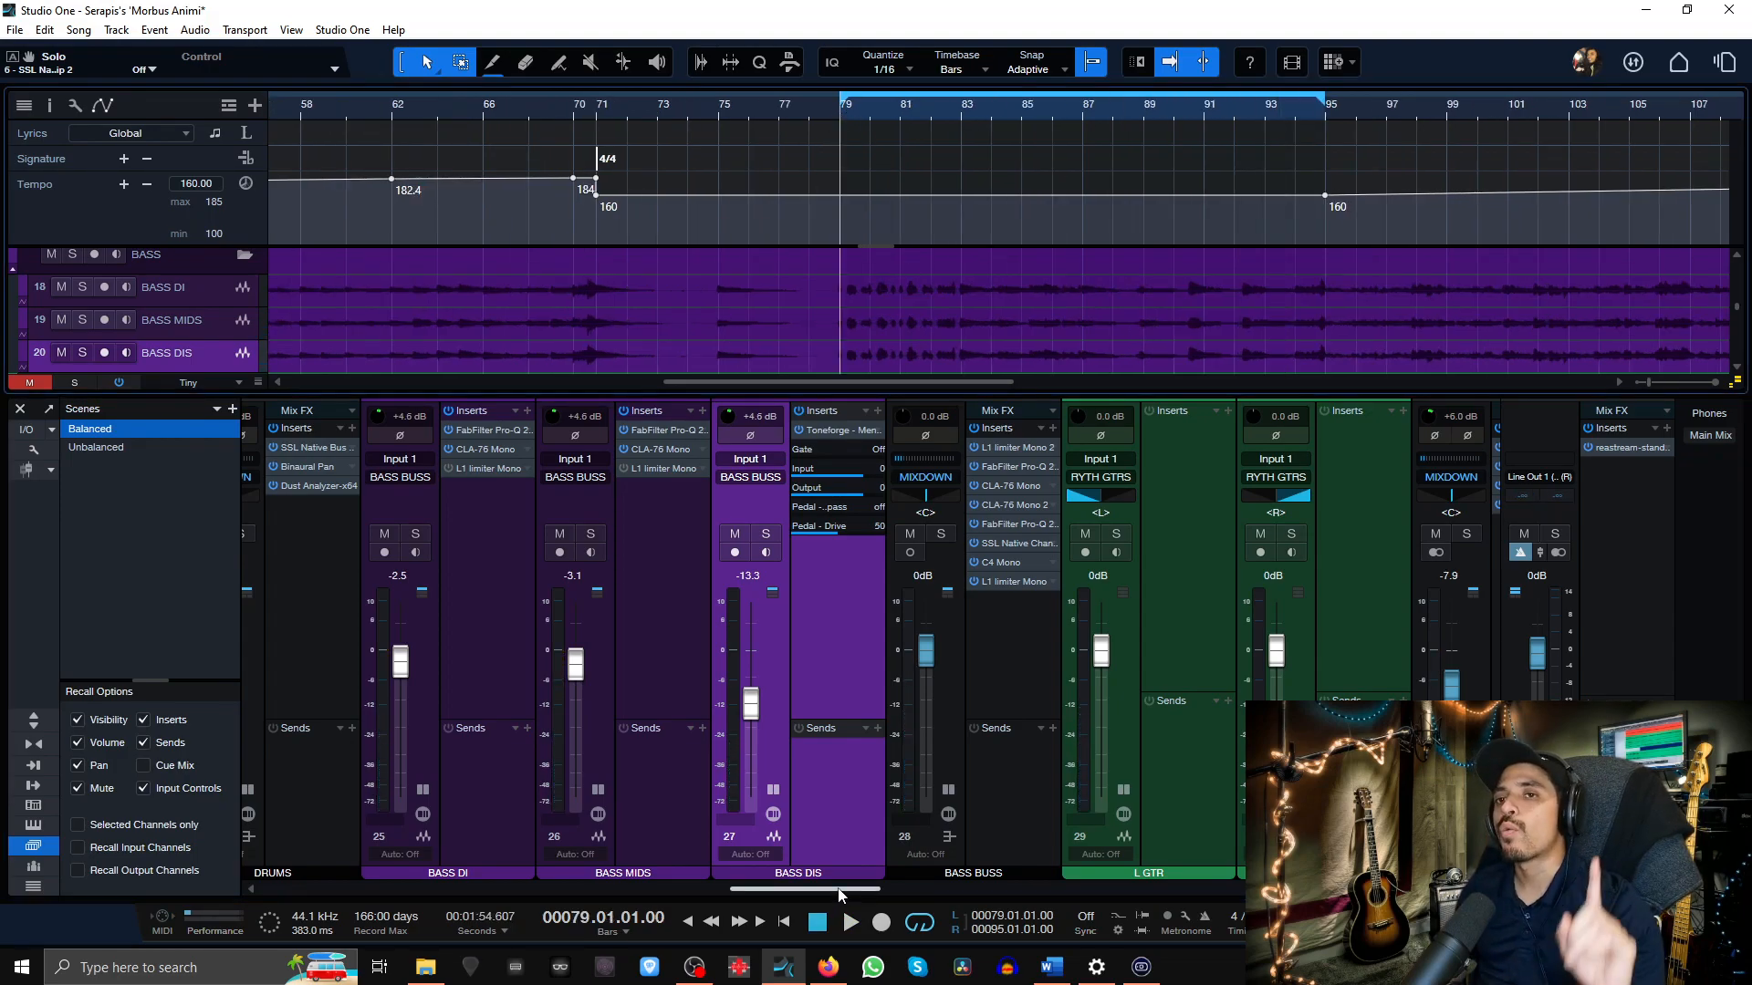
{"action": "left_click_drag", "start_coordinate": [839, 890], "coordinate": [898, 874]}
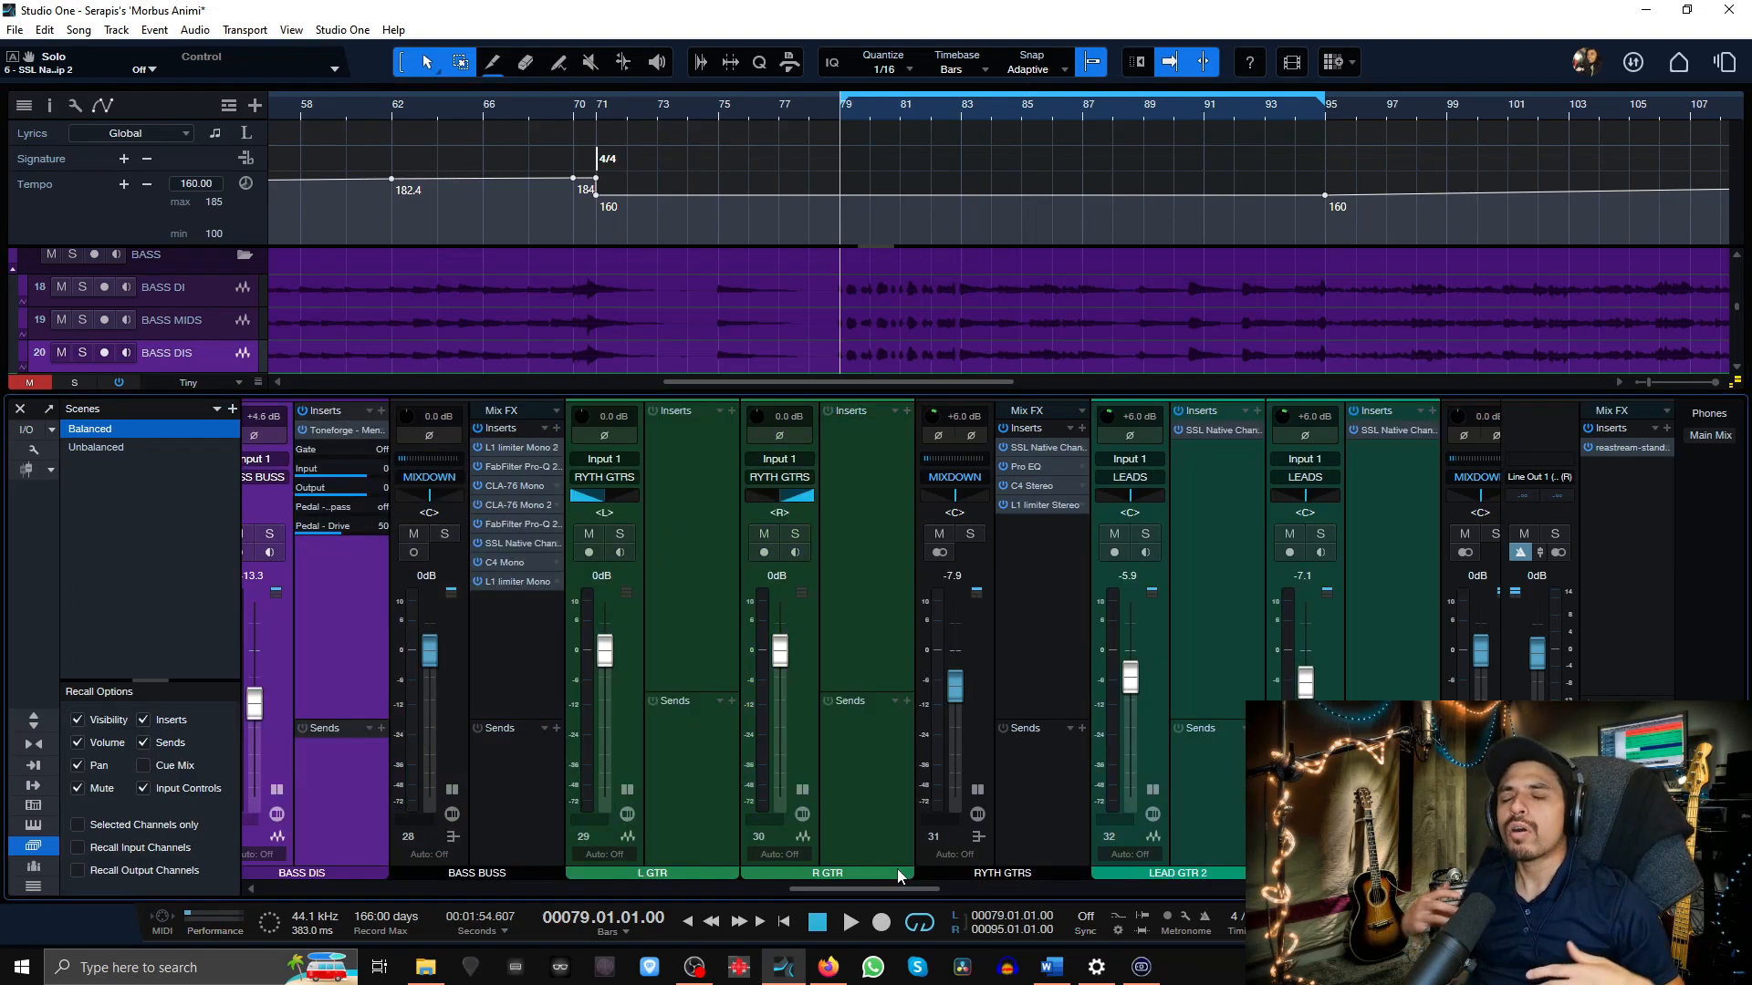